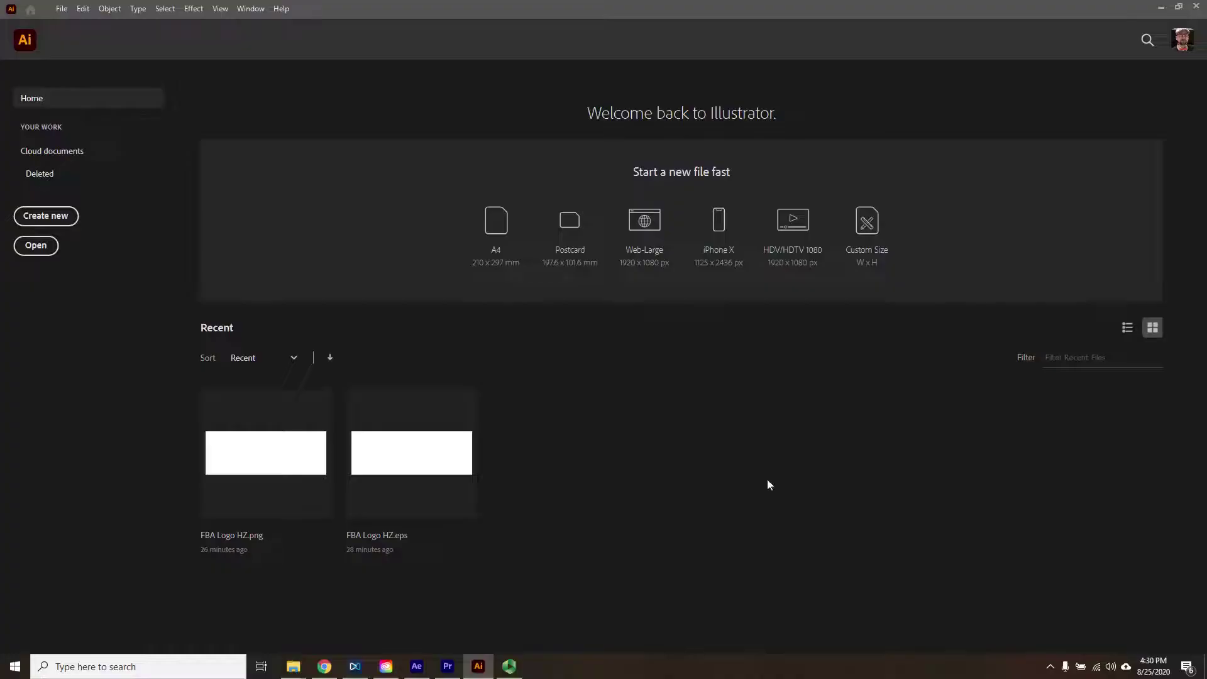
- Create a new 1920 × 1080 px document from the Web-Large preset on the Web tab
left_click(45, 215)
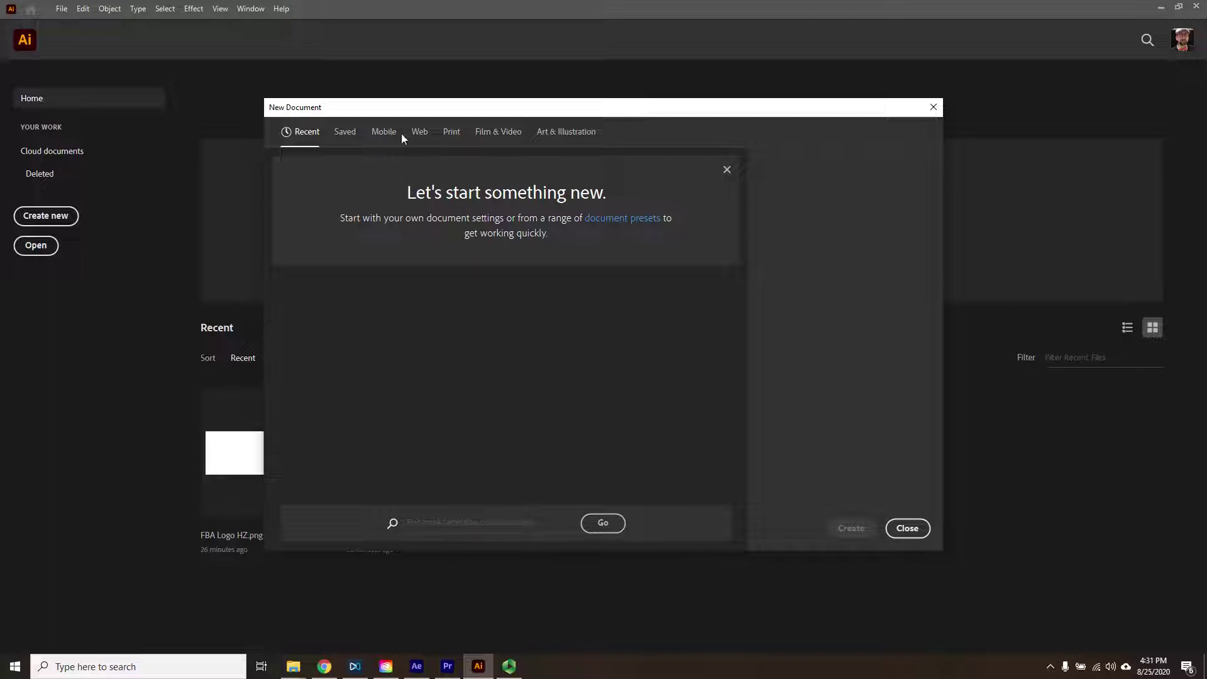
left_click(420, 132)
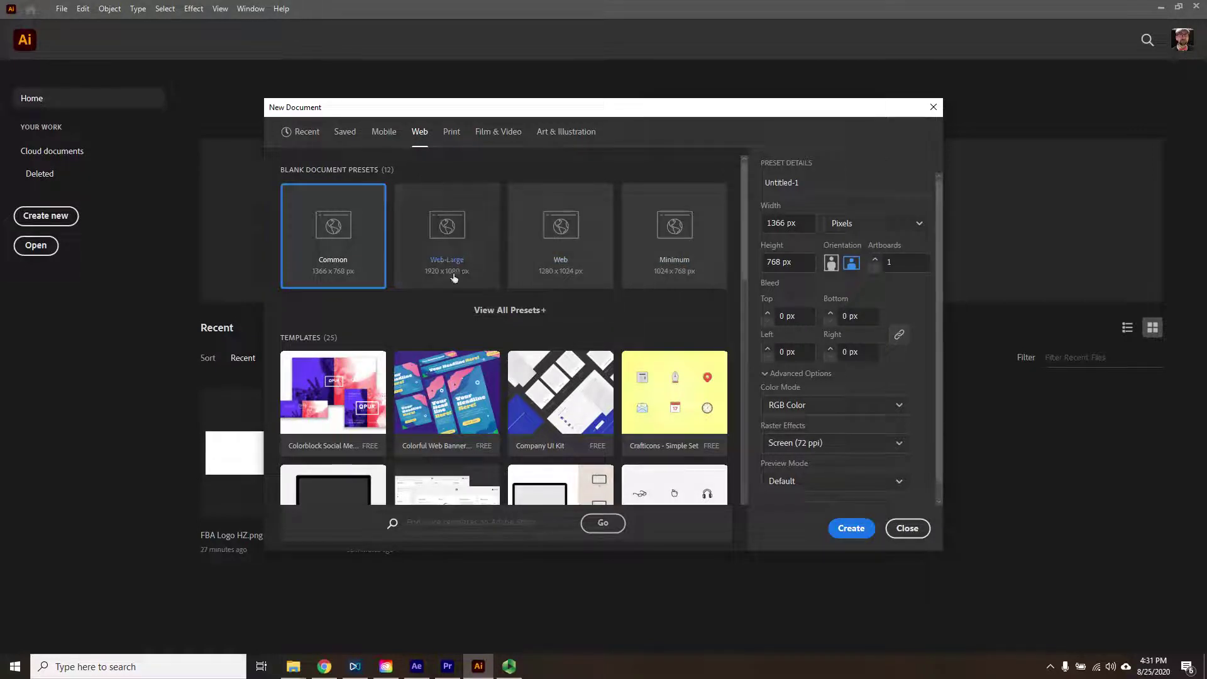
left_click(450, 240)
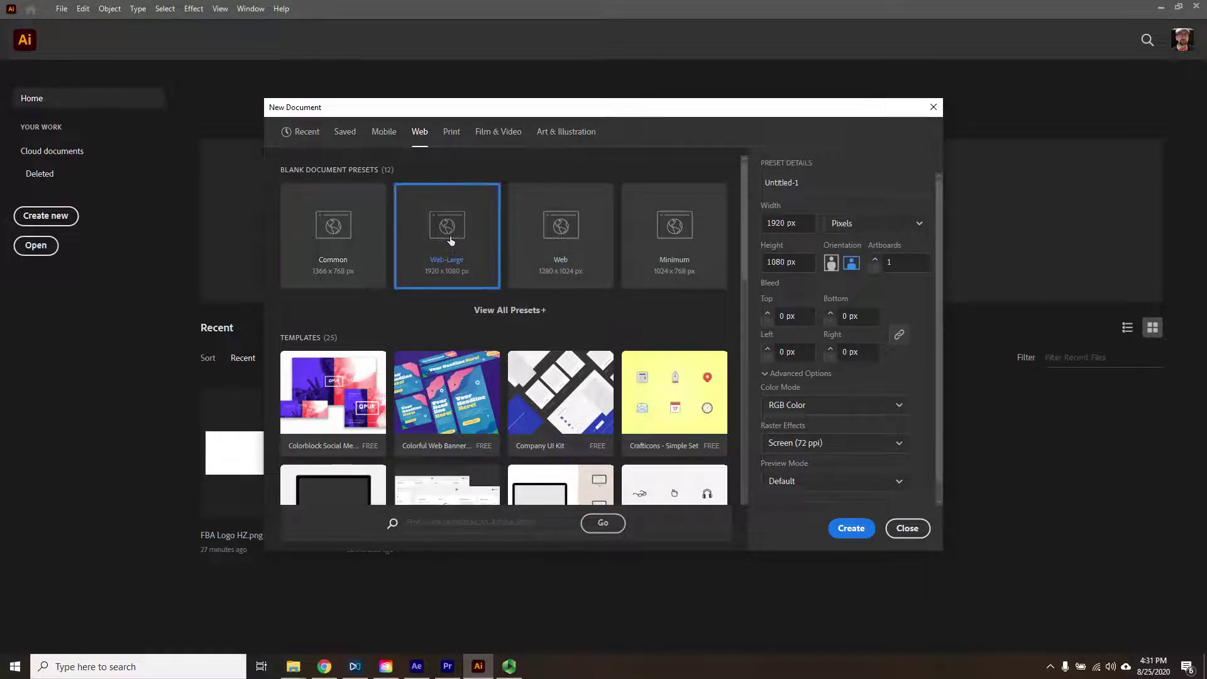
left_click(852, 529)
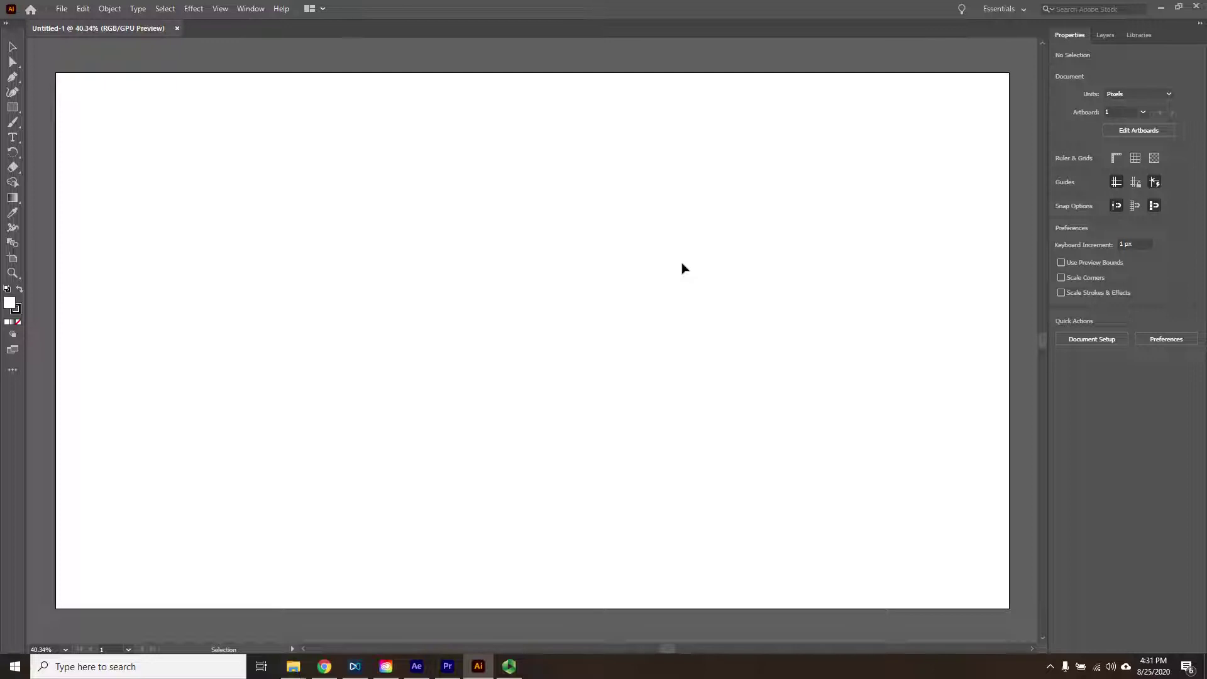
- Draw a 214 px circle with the Ellipse tool, filled gray with no stroke
left_click(13, 110)
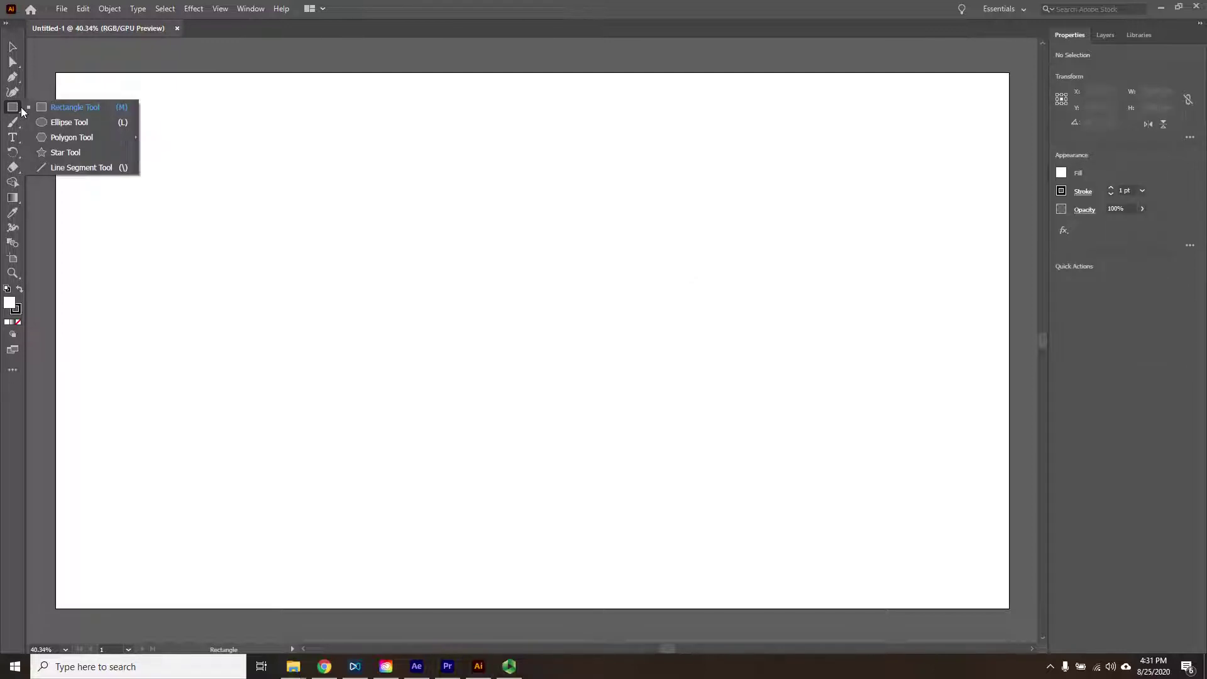
left_click(50, 122)
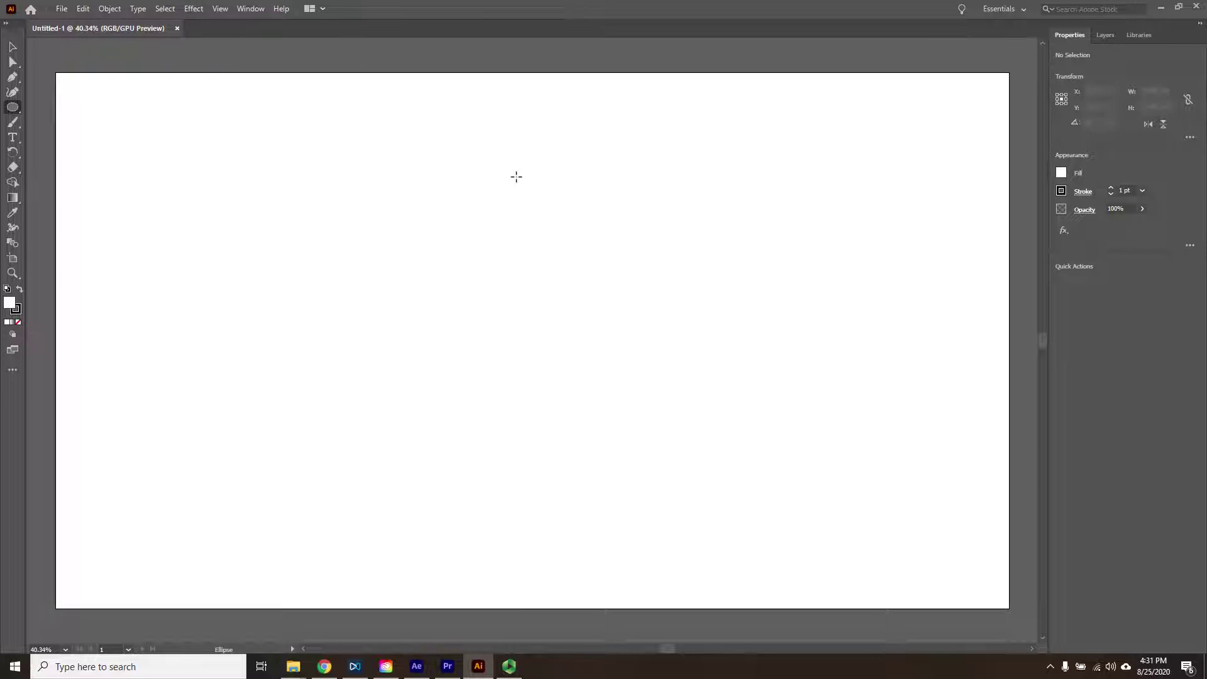
left_click_drag(516, 176, 623, 283)
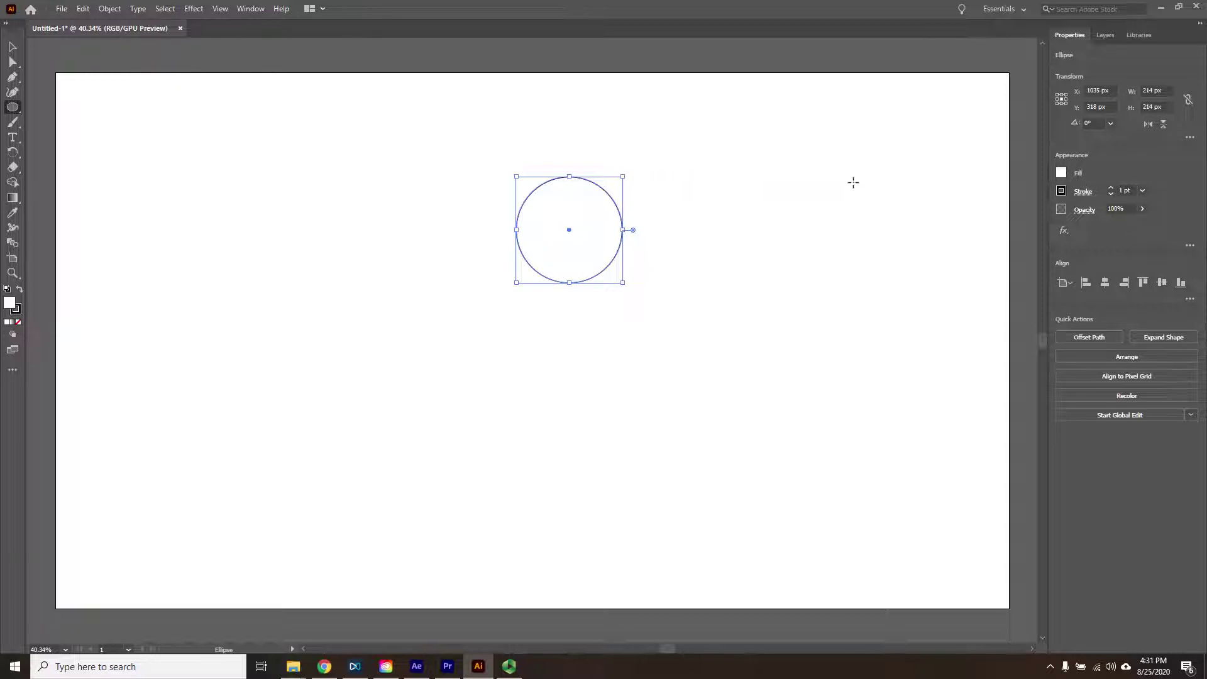
left_click(1061, 173)
left_click(985, 254)
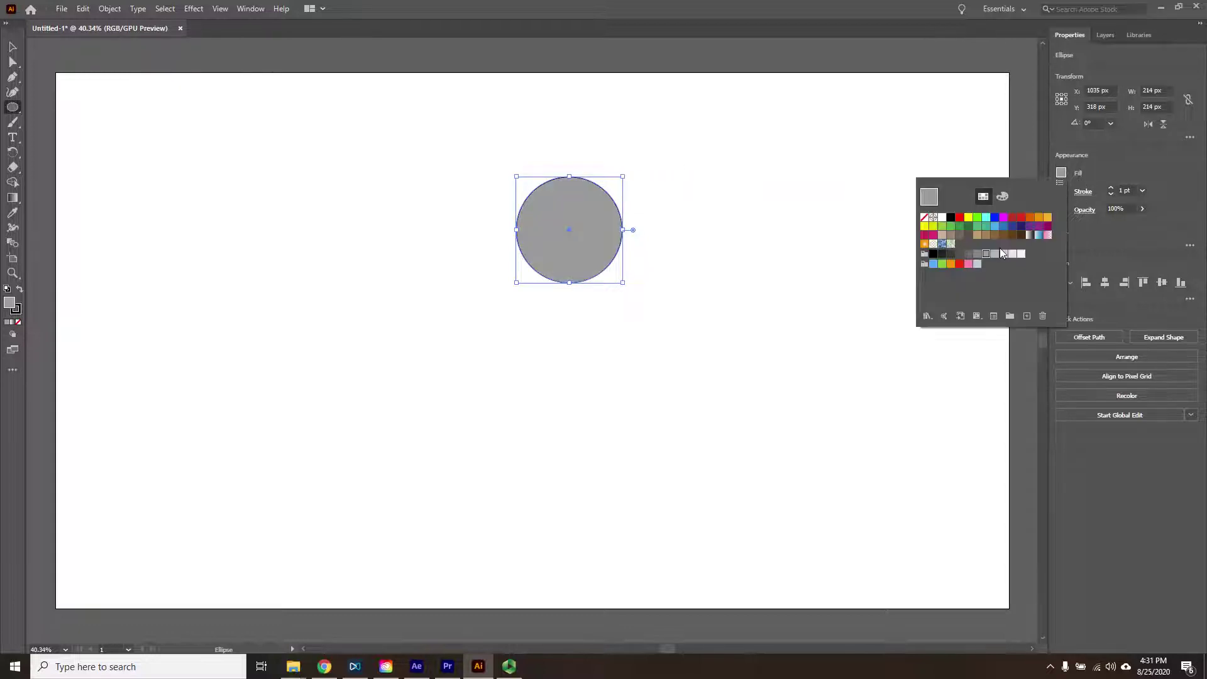
left_click(1087, 183)
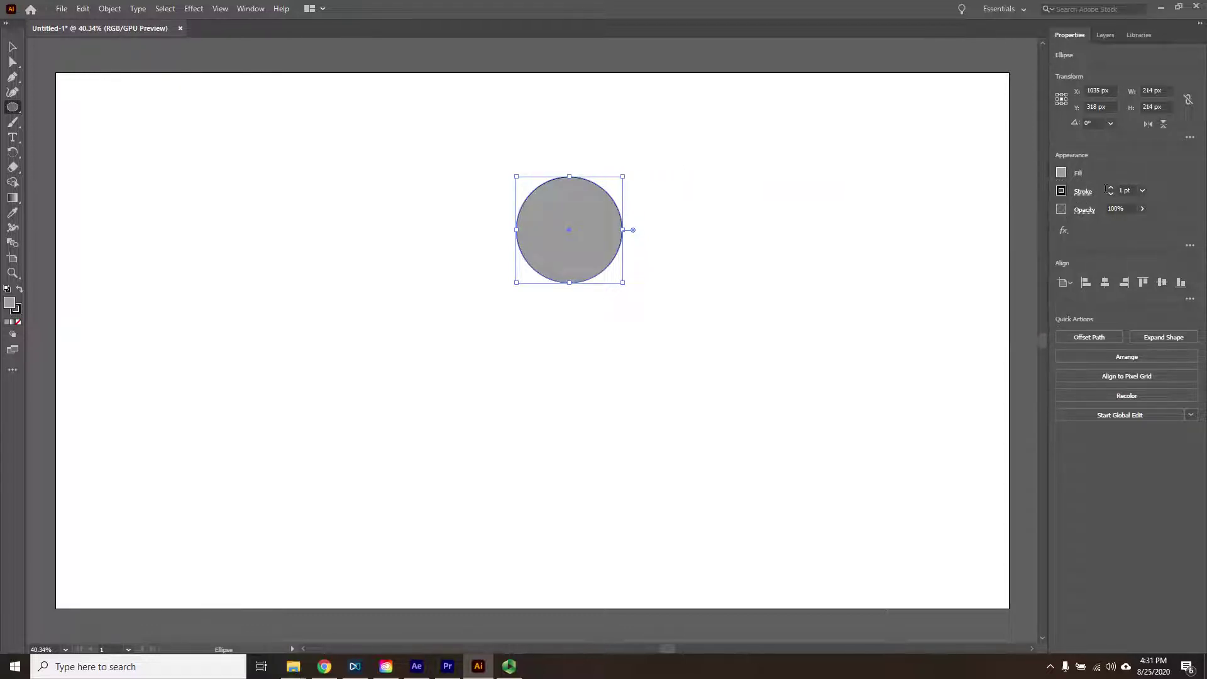
left_click(1111, 195)
- Duplicate the gray circle, dragging a copy up and to the right of the original
left_click(13, 47)
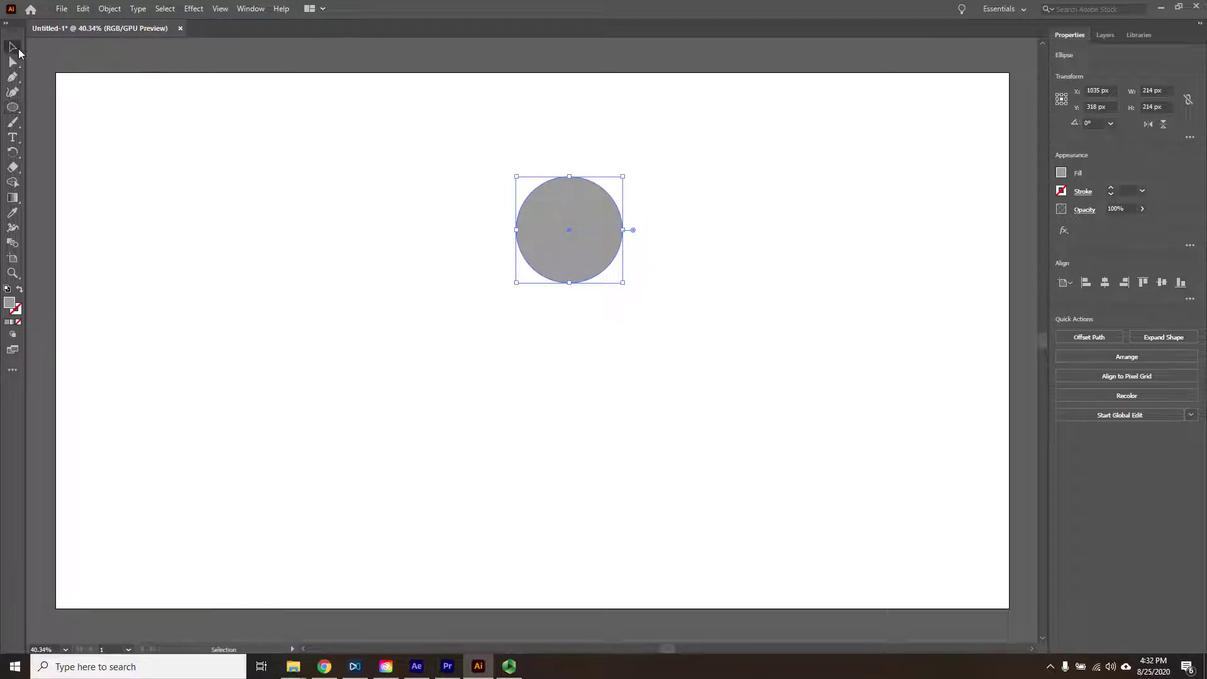
left_click(478, 217)
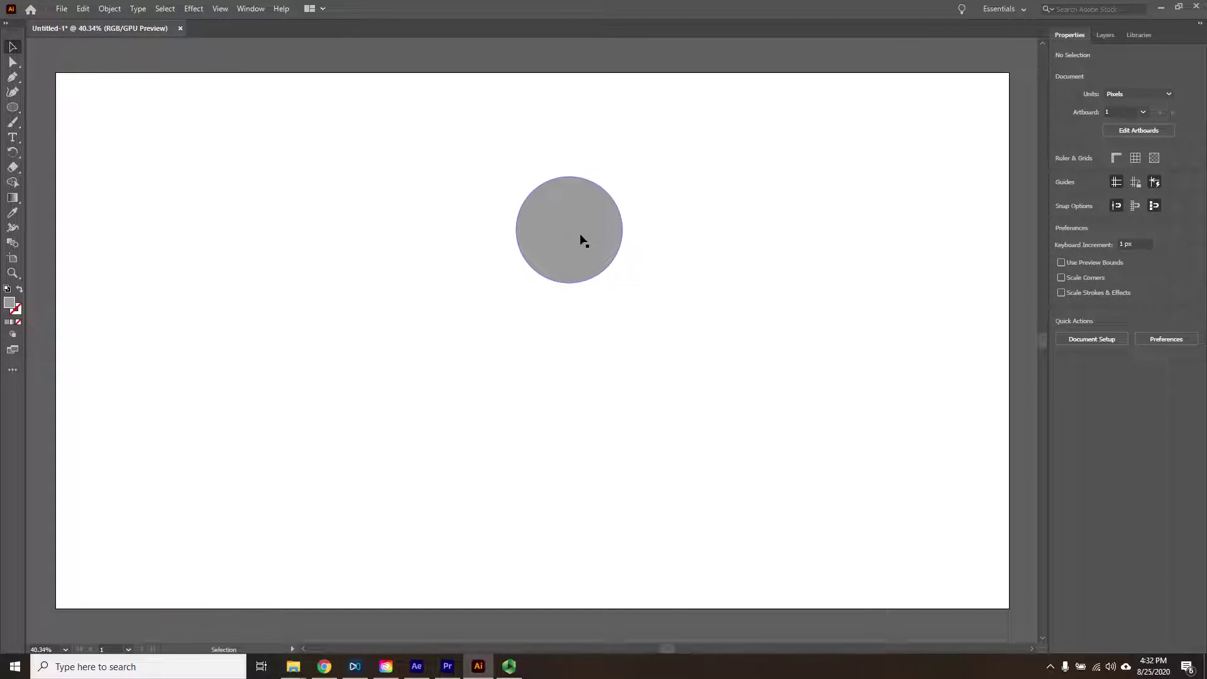
left_click(561, 228)
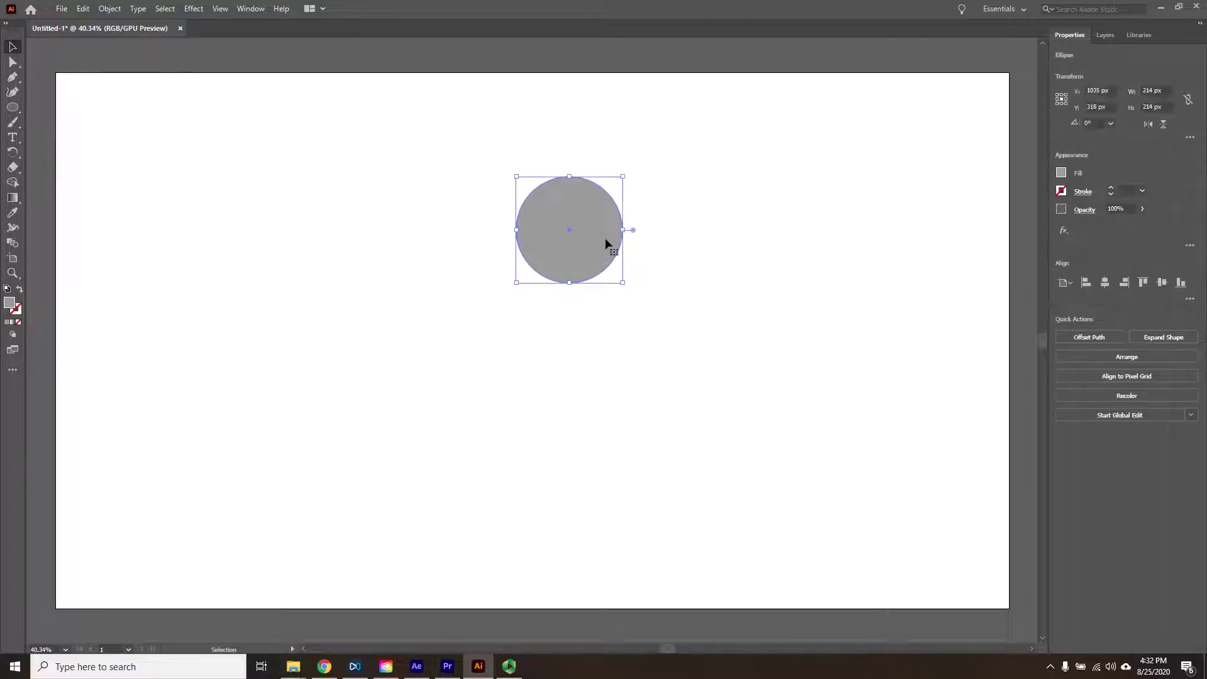
left_click_drag(585, 269, 737, 260)
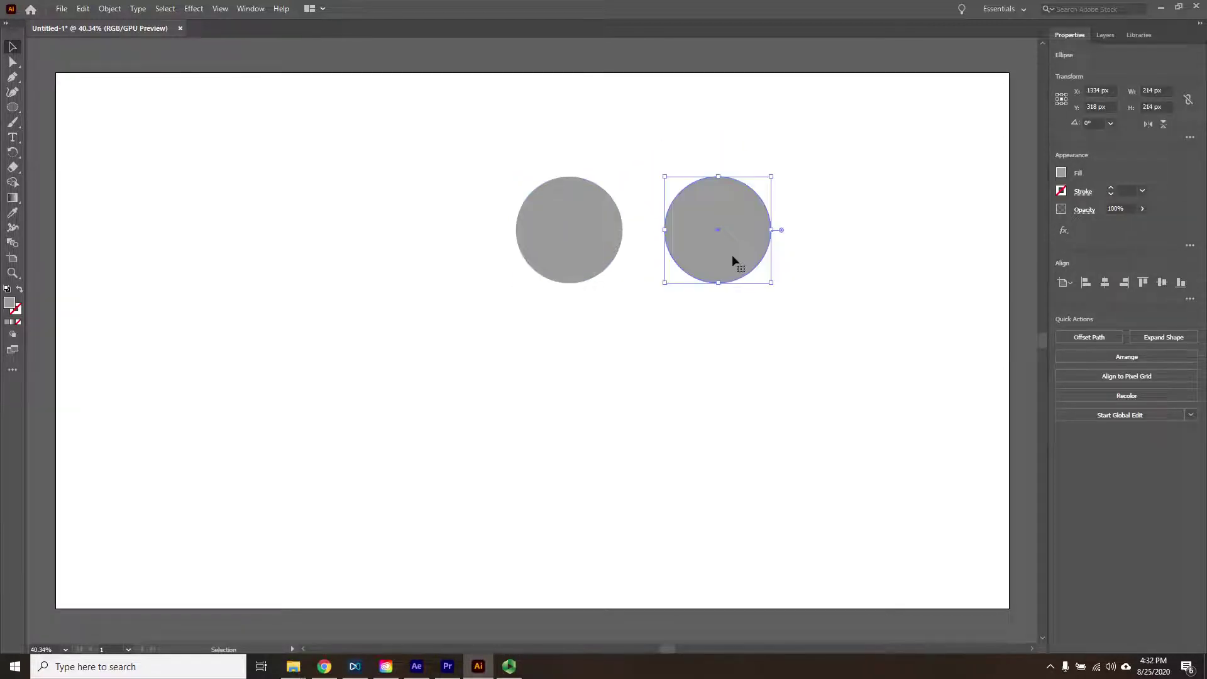
key("Delete")
left_click(595, 267)
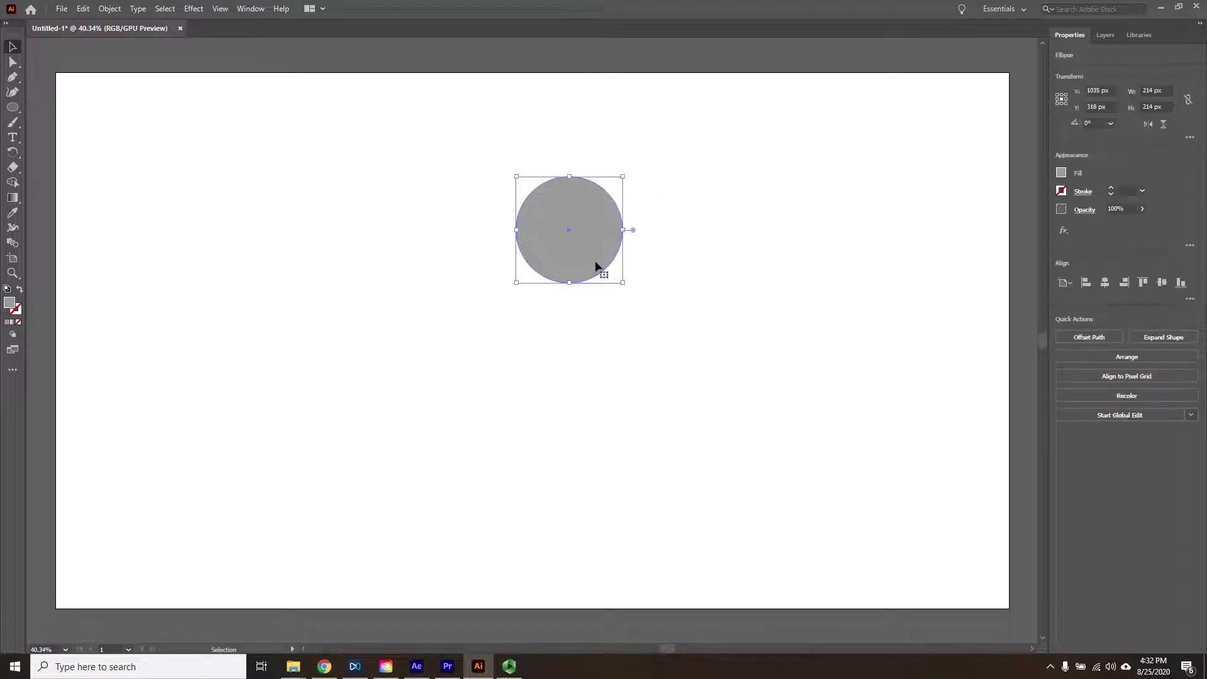
key("ctrl+v")
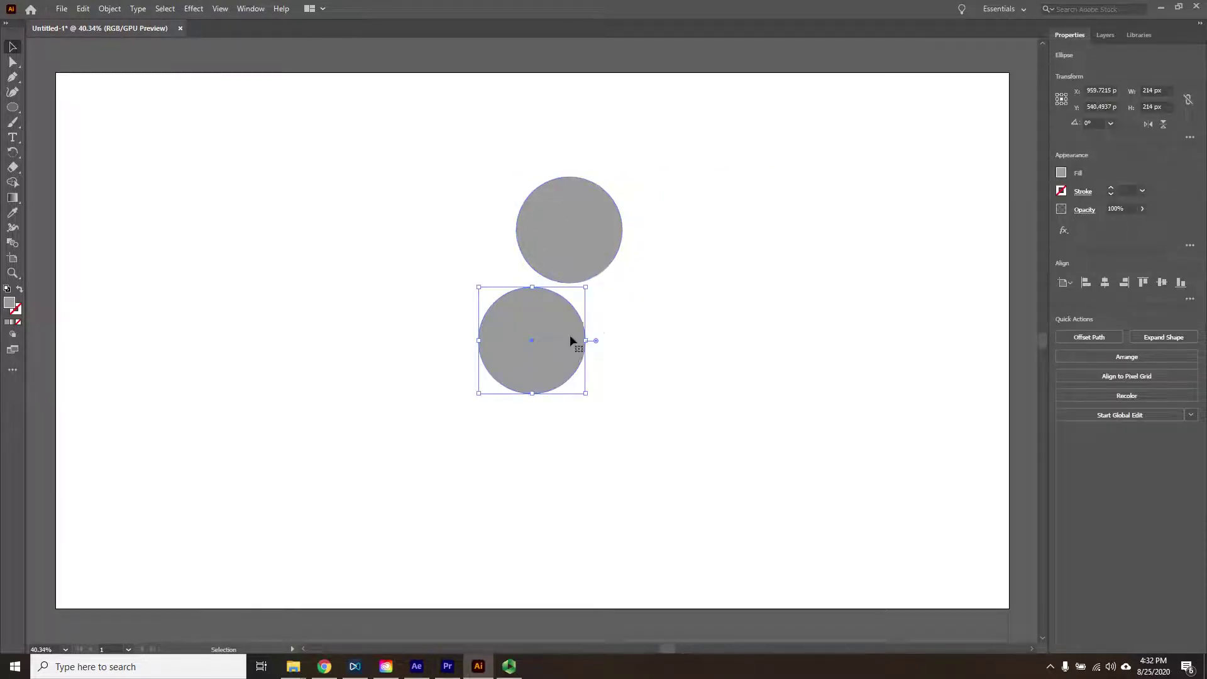
key("Delete")
left_click(587, 266)
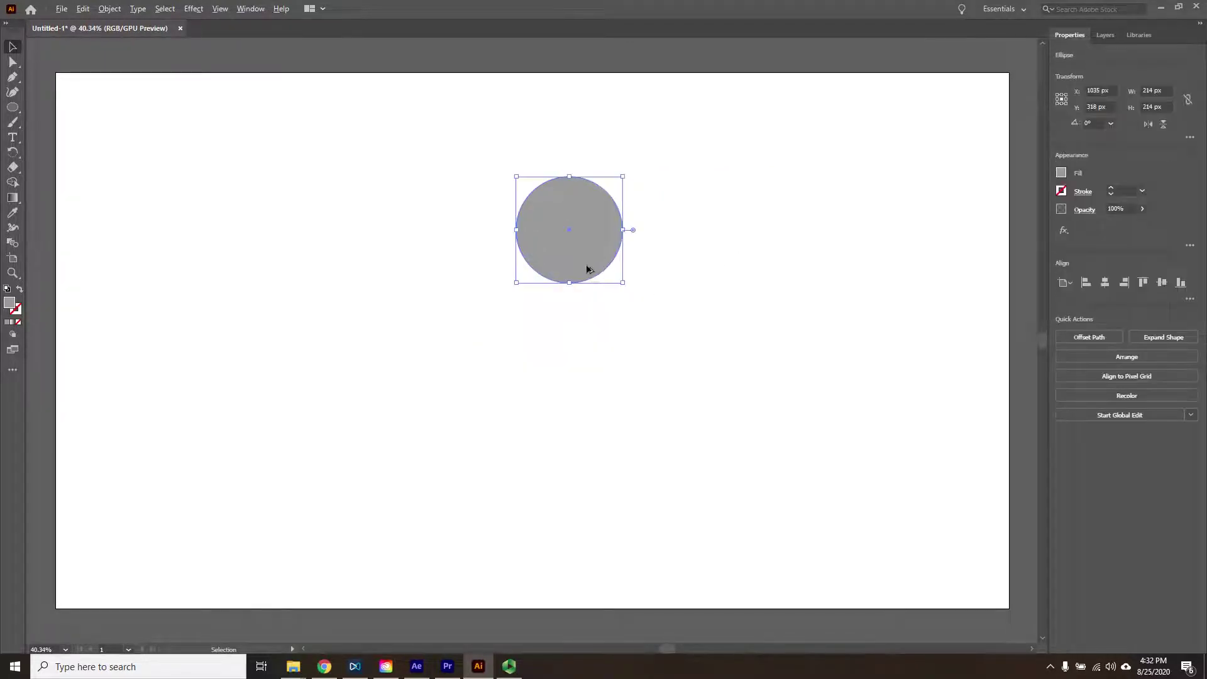
left_click_drag(587, 269, 667, 201)
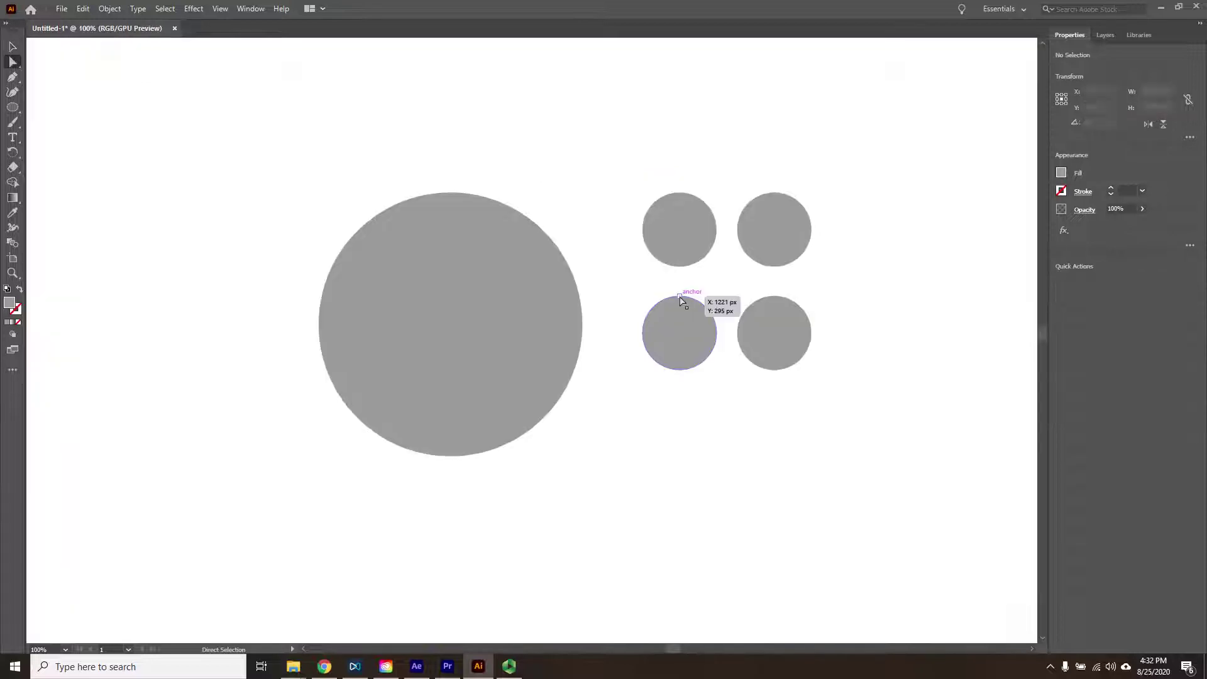
- Delete the top points of the two lower circles and fill the resulting half-circles white
left_click_drag(820, 305, 821, 307)
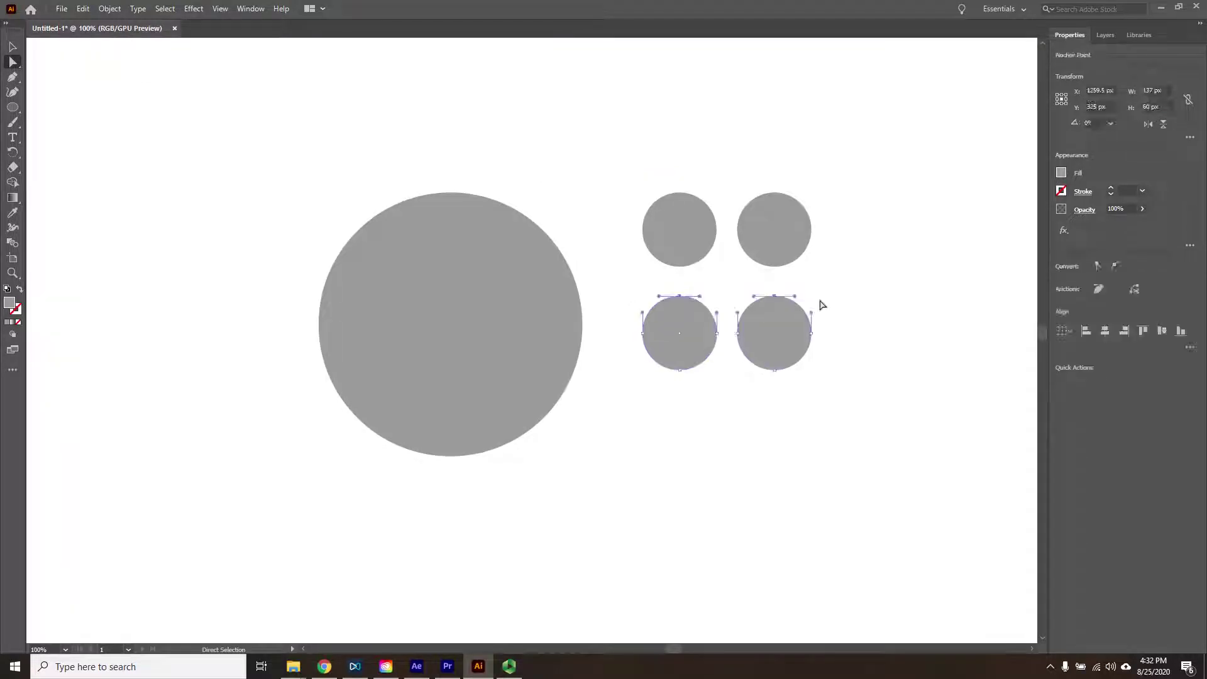
key("Delete")
left_click(709, 352, "shift")
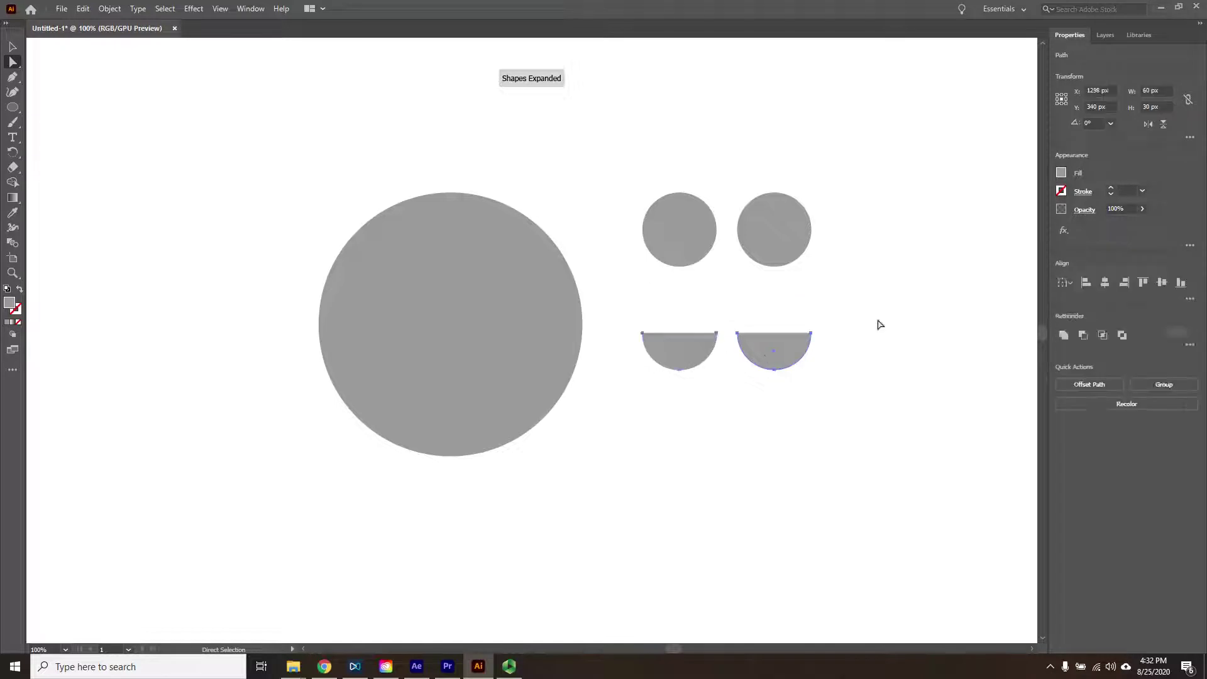
left_click(1061, 173)
left_click(929, 216)
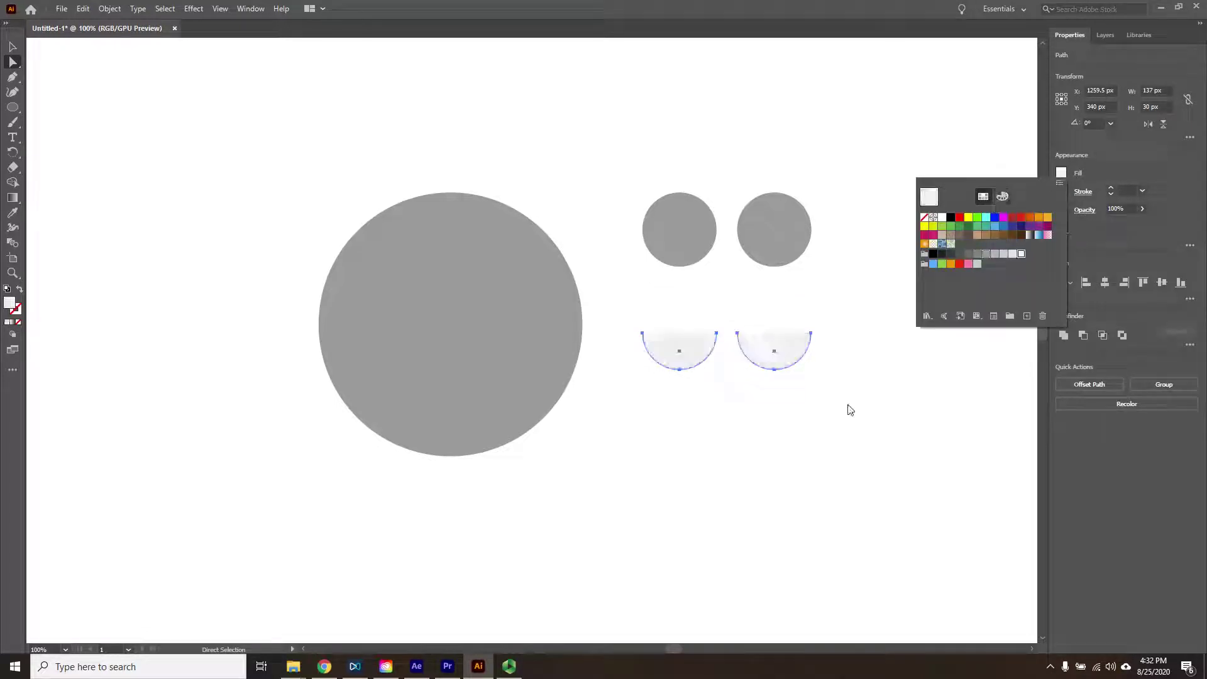
- Close both white half-circles with straight Pen segments across their tops
key("p")
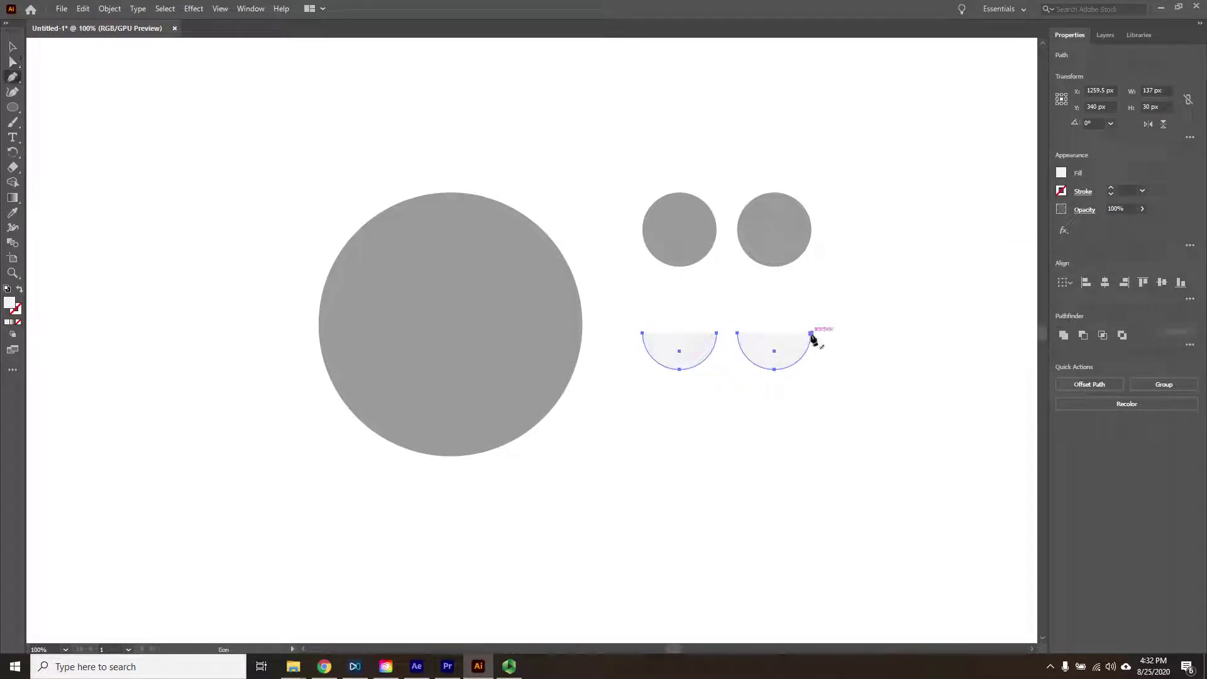
left_click(811, 333)
left_click(738, 333)
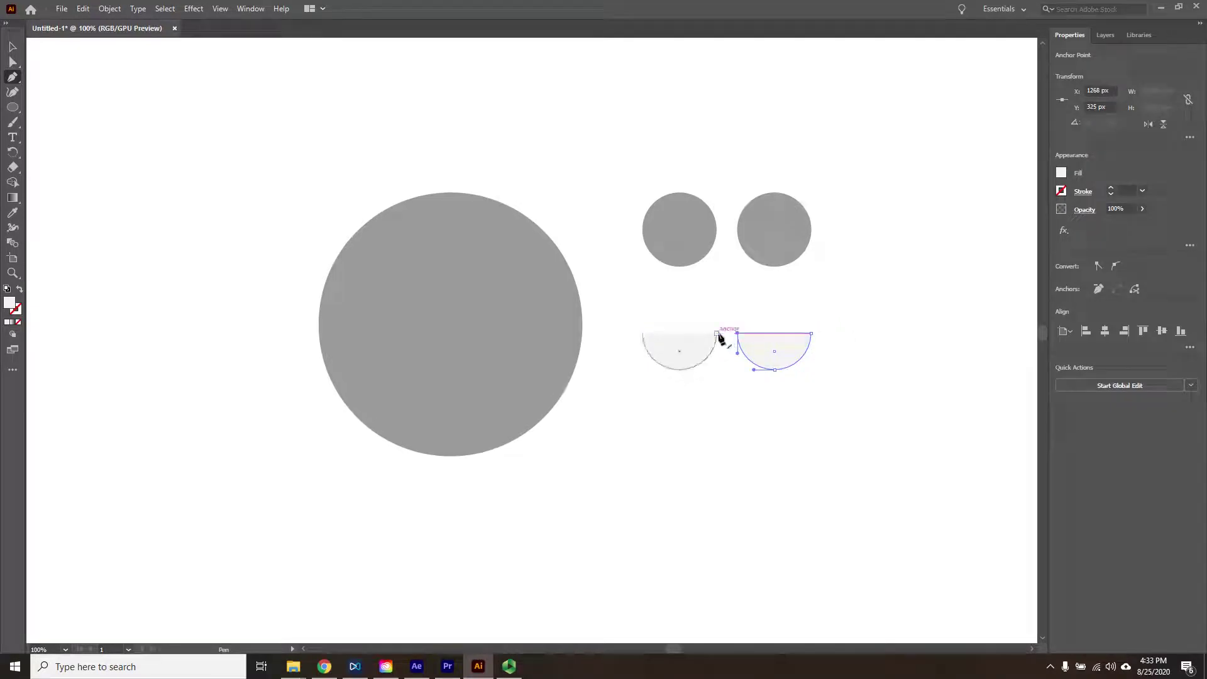
left_click(716, 333)
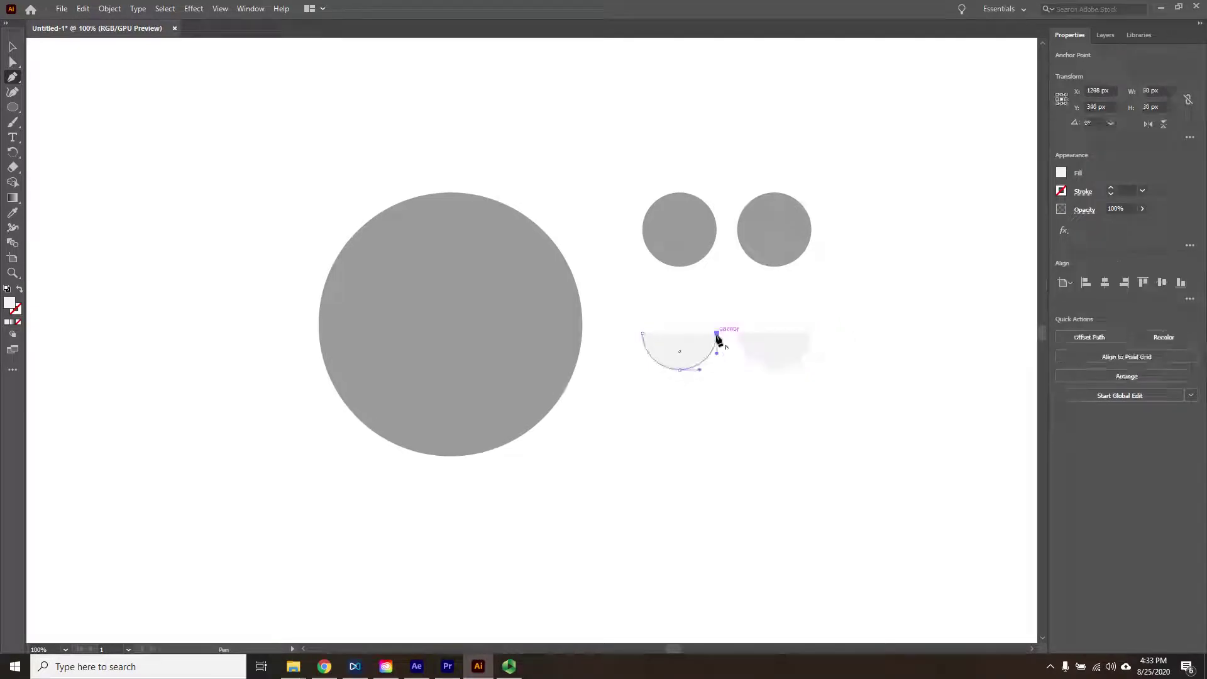
left_click(641, 333)
- Move the gray circle over the white halves and fit each white half inside its eye circle
key("v")
left_click_drag(702, 251, 726, 358)
left_click(678, 367)
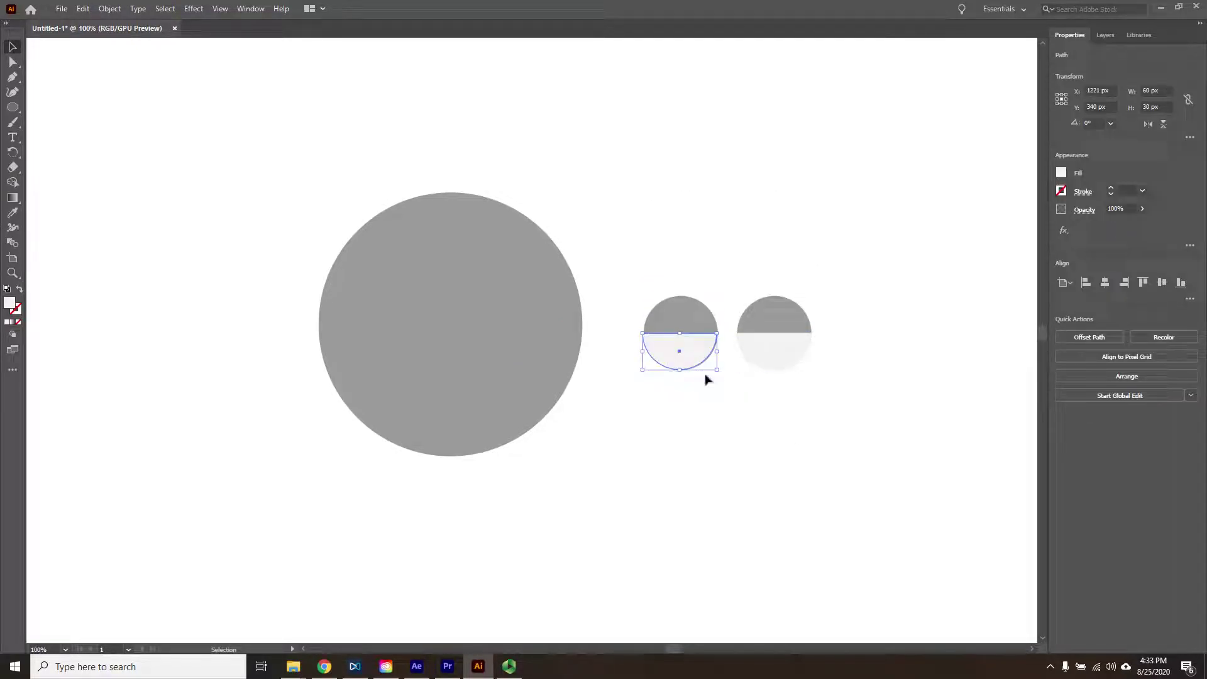
left_click(790, 364, "shift")
left_click(793, 370)
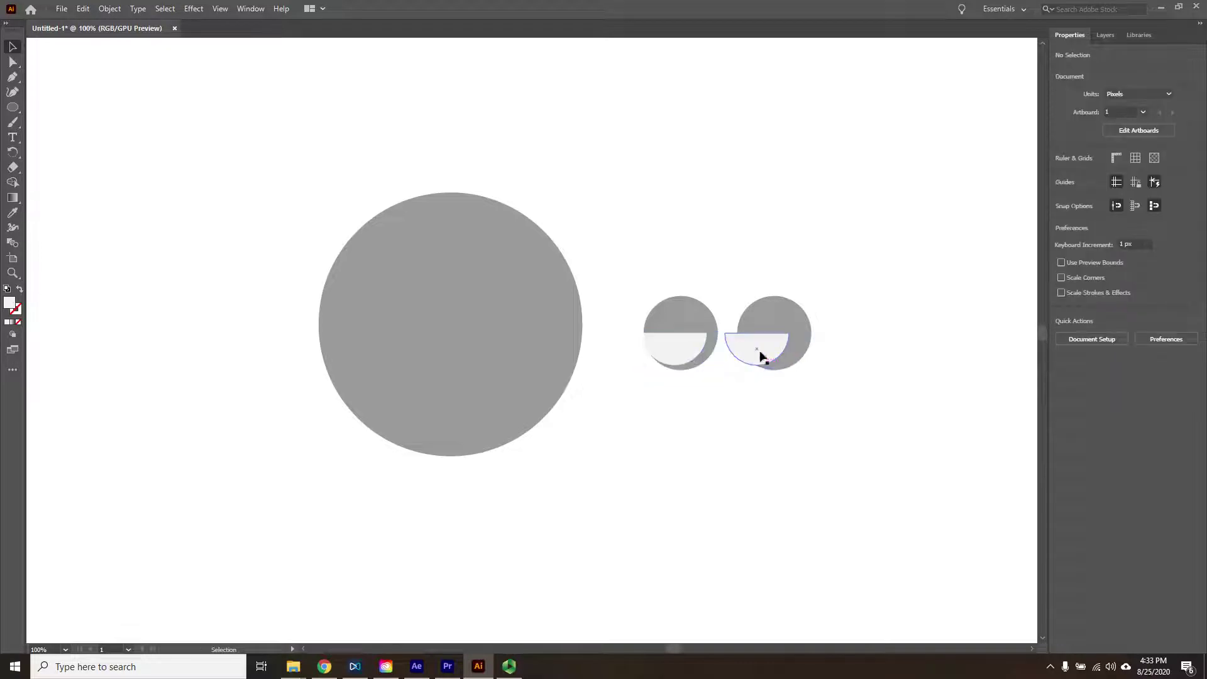
left_click_drag(760, 353, 776, 349)
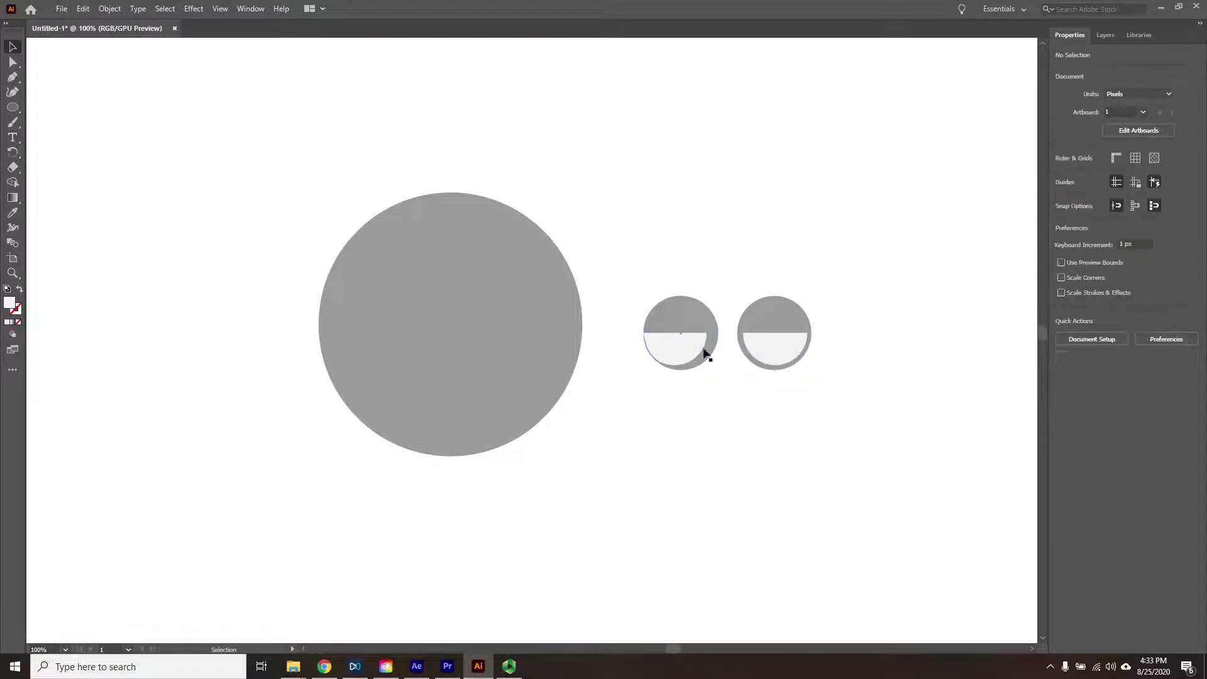
left_click_drag(686, 348, 690, 345)
left_click(706, 385)
- Draw an 11 px black pupil inside the left eye
key("l")
left_click_drag(678, 348, 686, 356)
left_click(1061, 173)
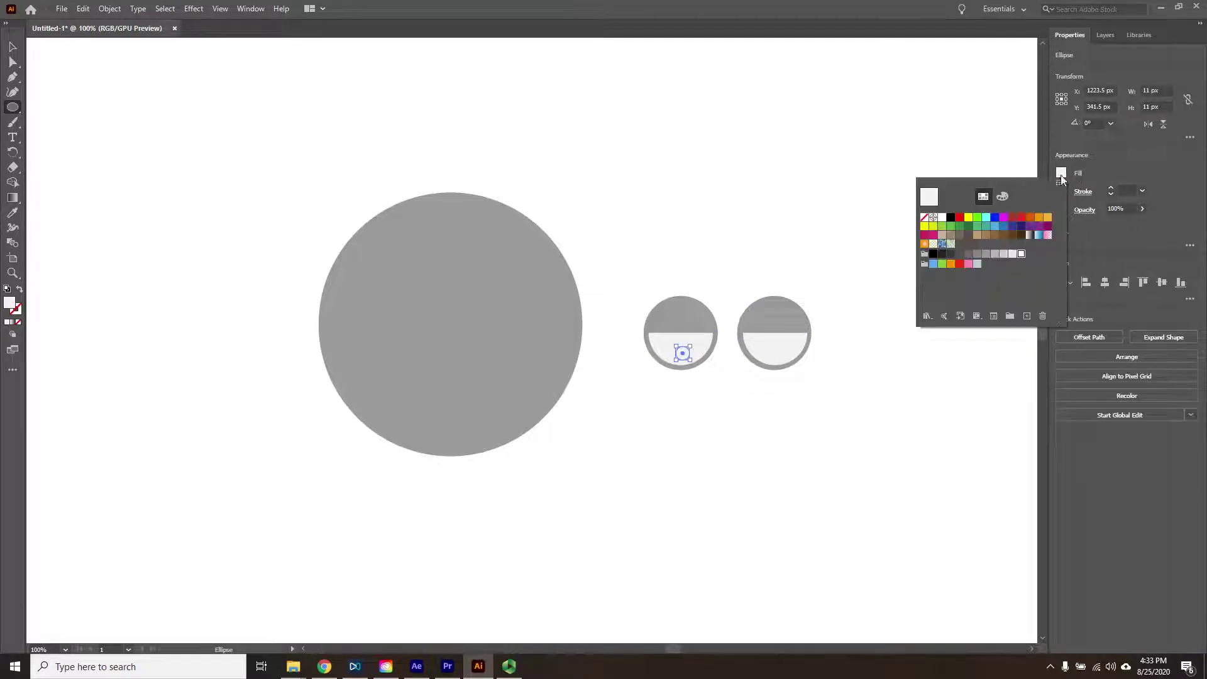
left_click(950, 217)
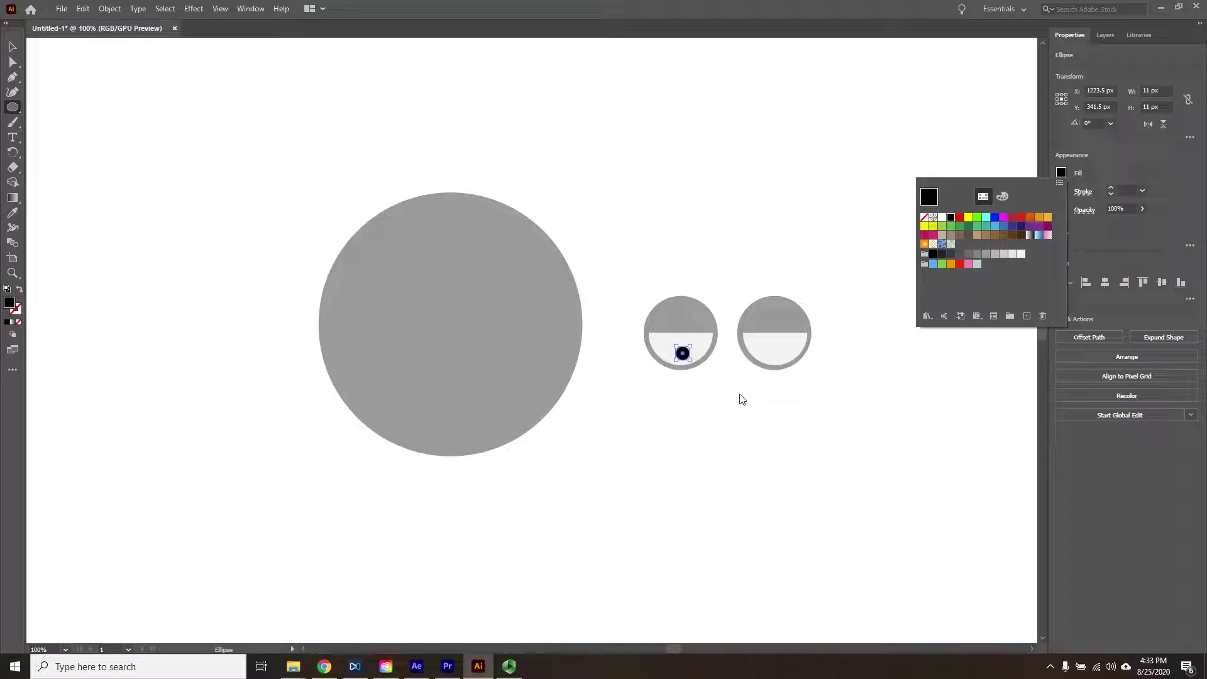
key("v")
left_click(708, 372)
- Copy the black pupil into the right eye and select both eyes
left_click(683, 355)
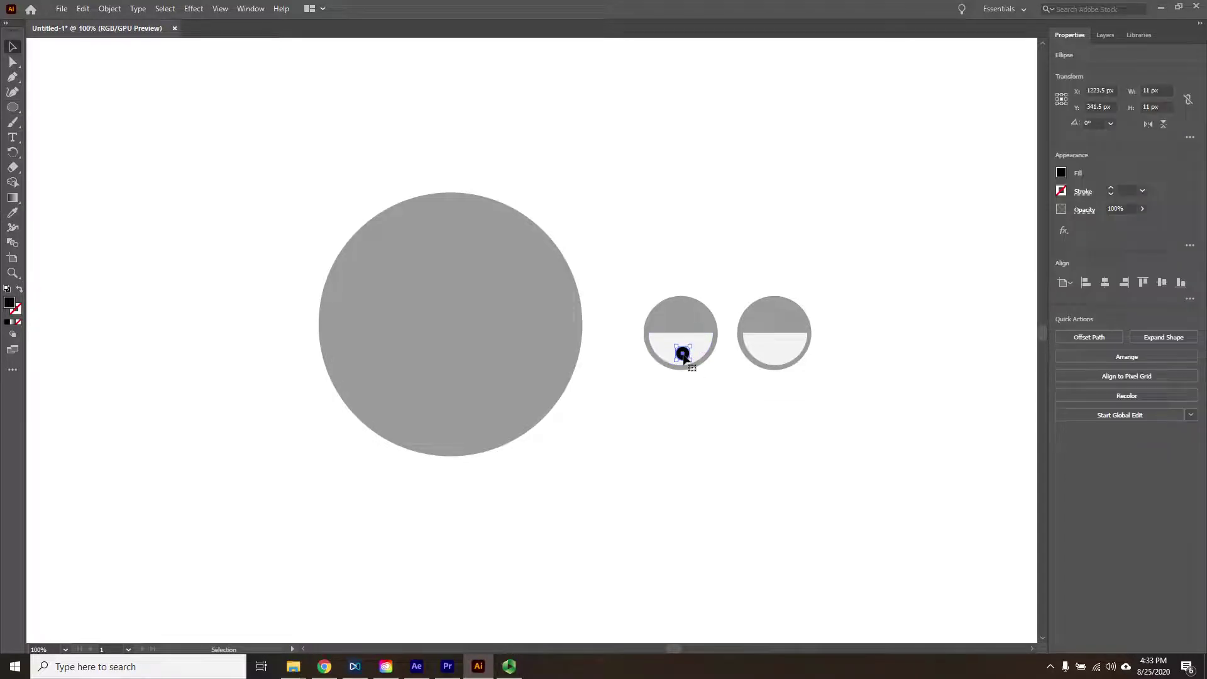
left_click_drag(684, 357, 778, 355)
left_click(902, 406)
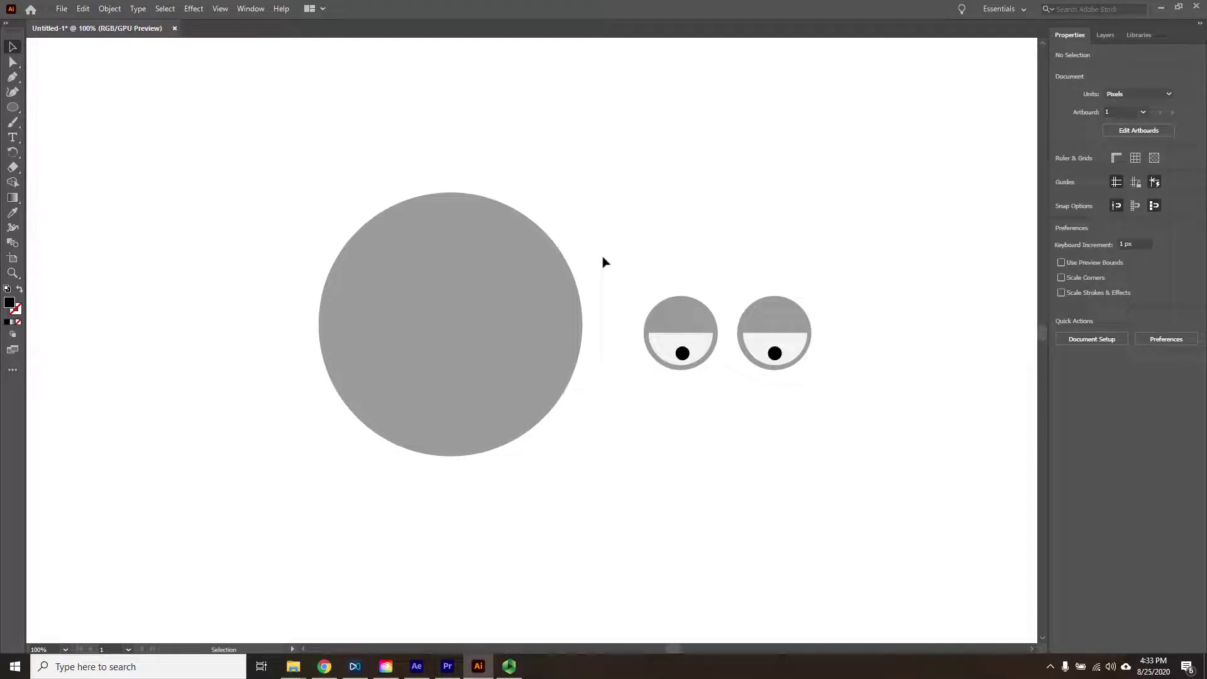
left_click_drag(682, 301, 793, 306)
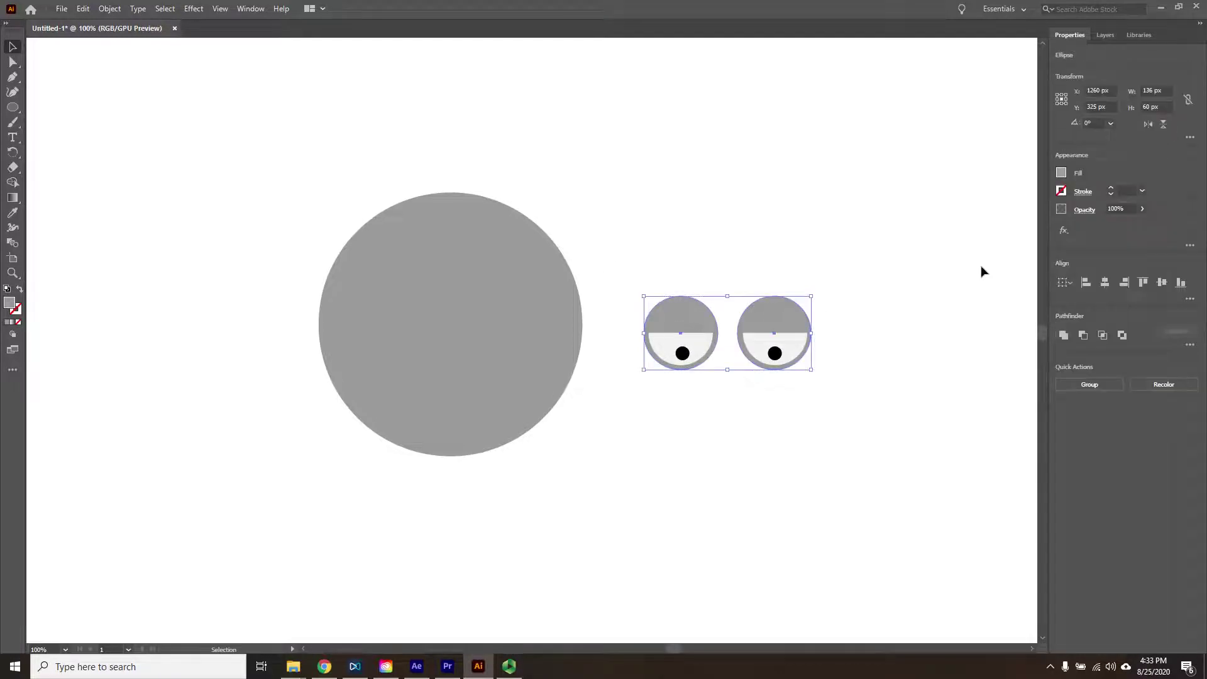
- Change the big circle's fill to a paler gray swatch and move both eyes onto it
left_click(567, 295)
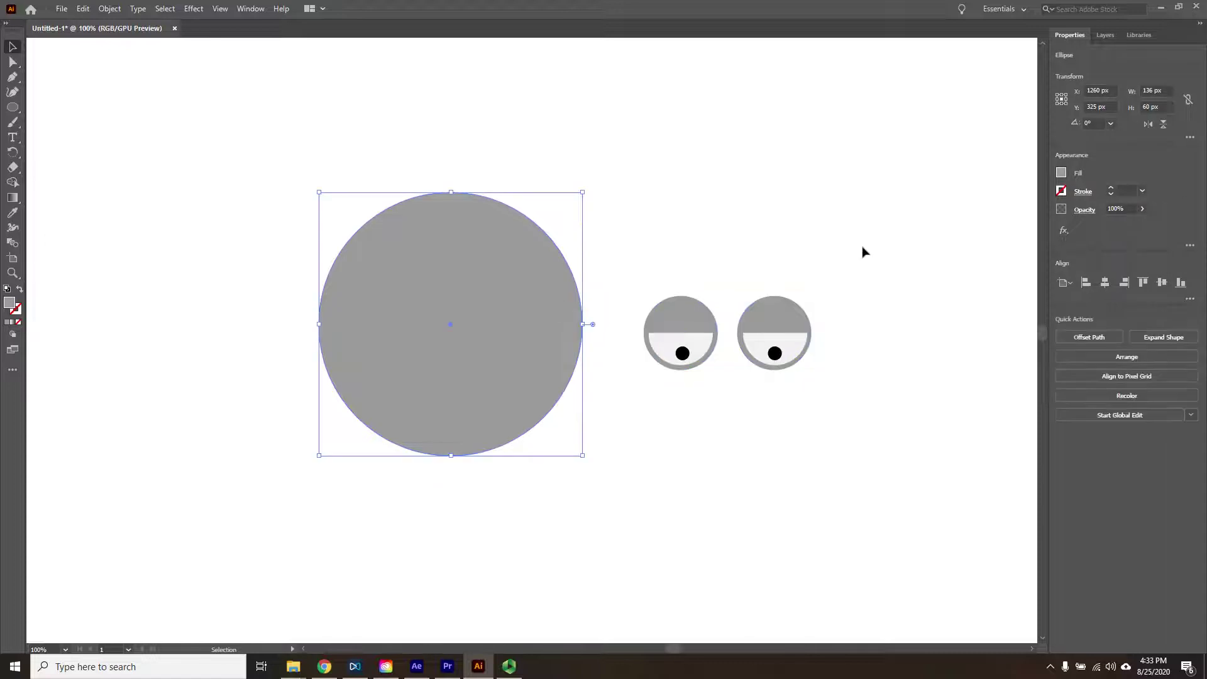
left_click(1061, 174)
left_click(994, 253)
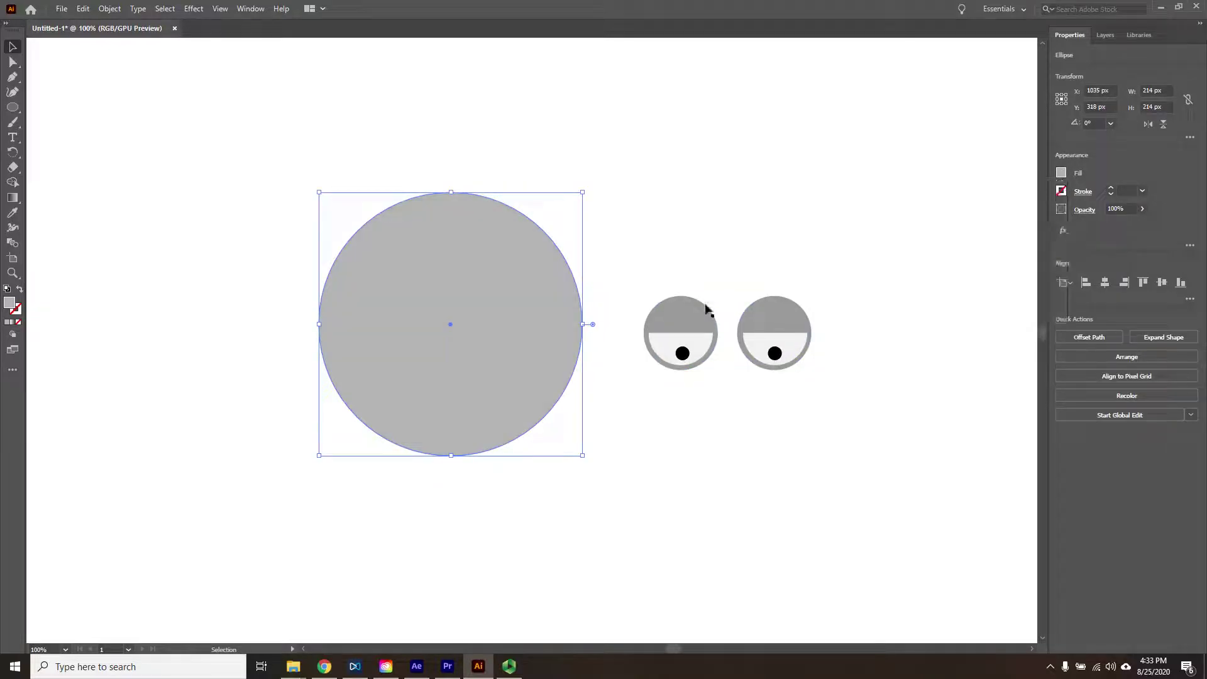
left_click_drag(623, 279, 484, 302)
left_click(632, 373)
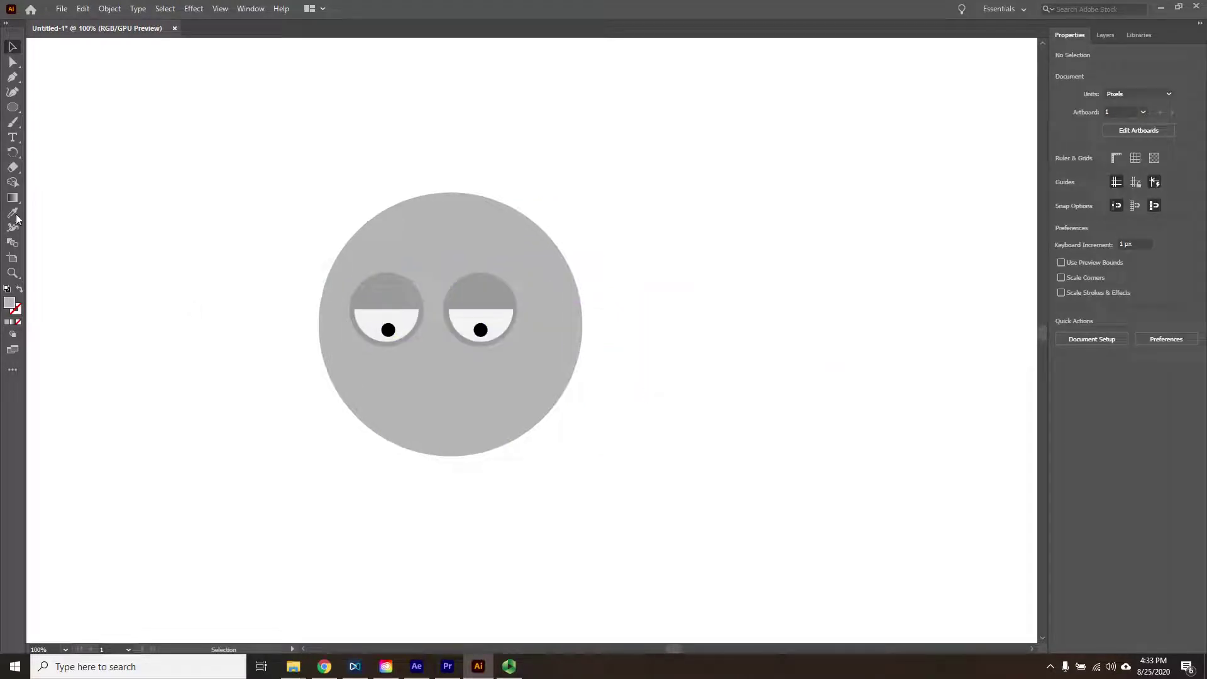
left_click(13, 107)
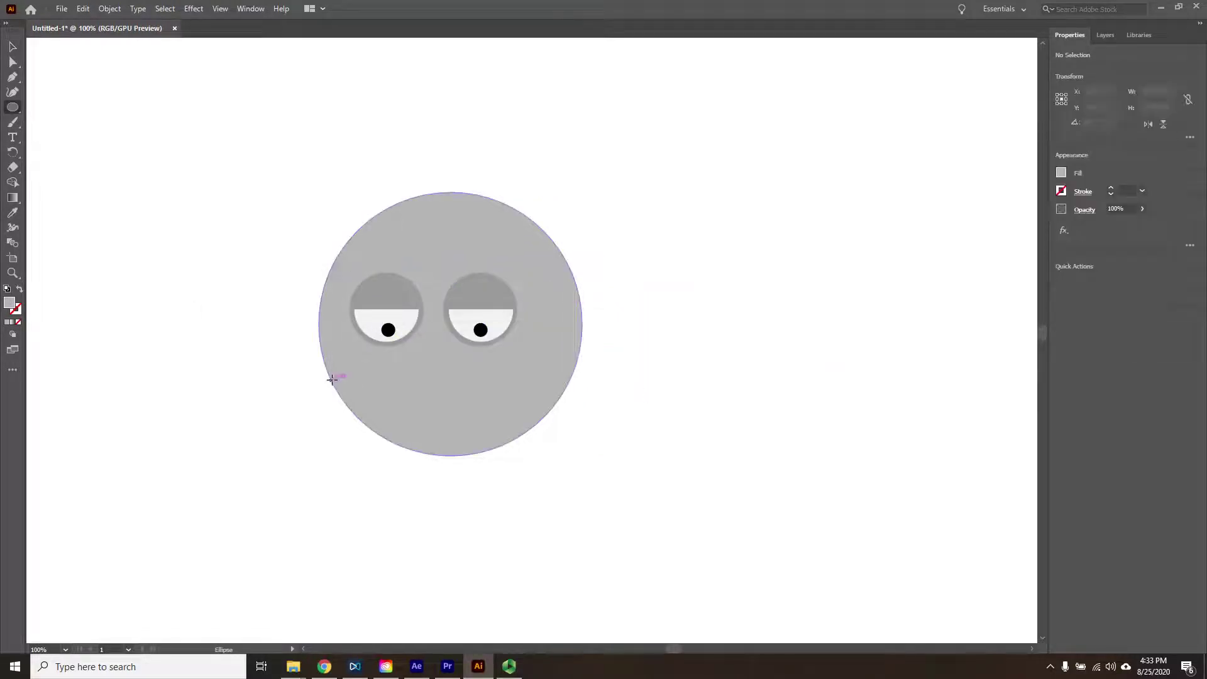
- Draw a 71 px horizontal mouth line with a 6 pt black stroke and round caps
key("backslash")
left_click_drag(387, 401, 474, 401)
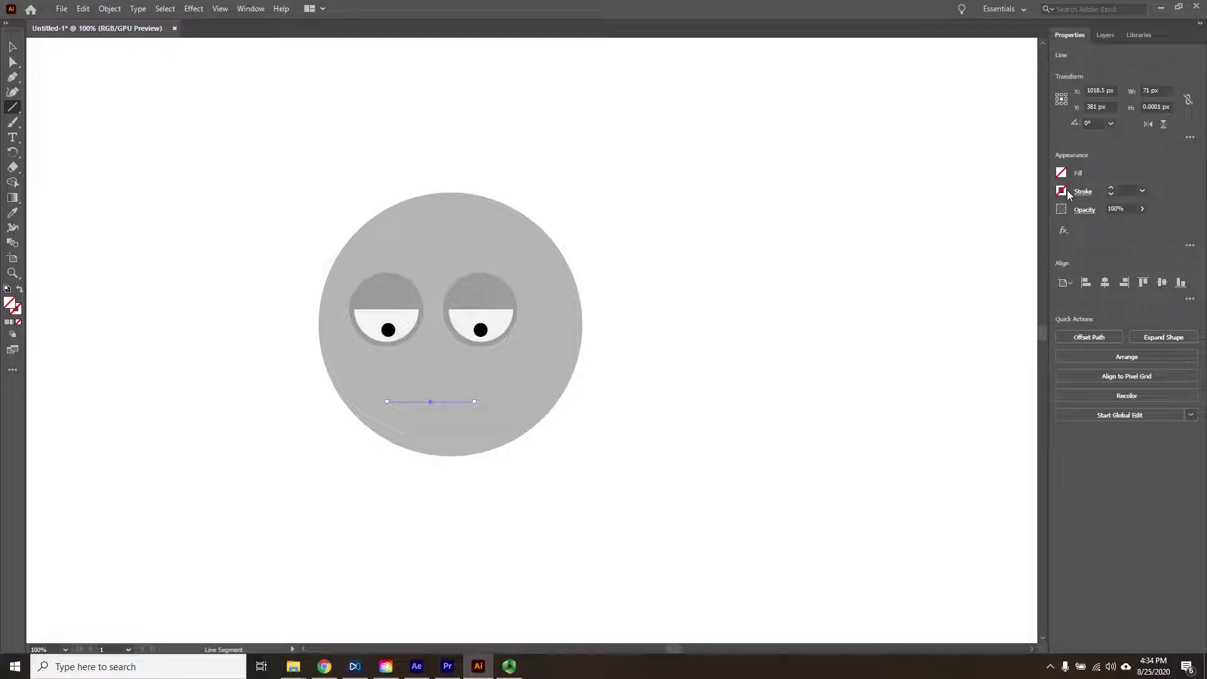
left_click(1111, 188)
left_click(1111, 188)
left_click(1111, 188)
left_click(1111, 188)
left_click(1111, 188)
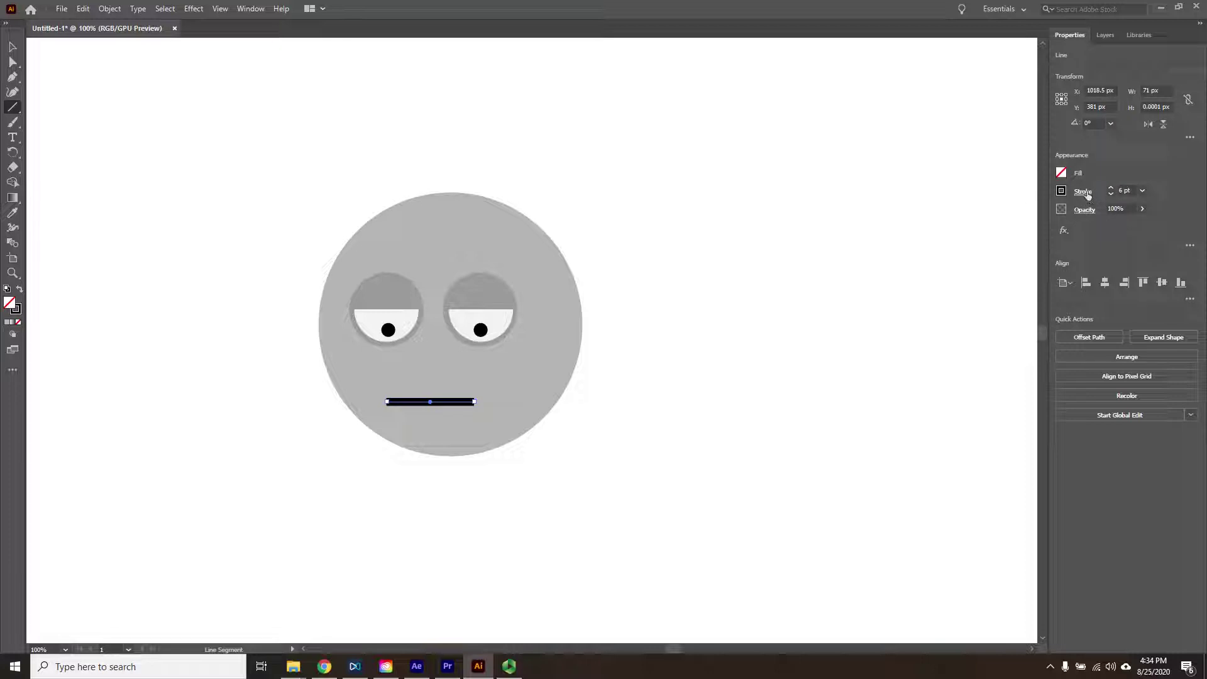
left_click(1082, 191)
left_click(1016, 224)
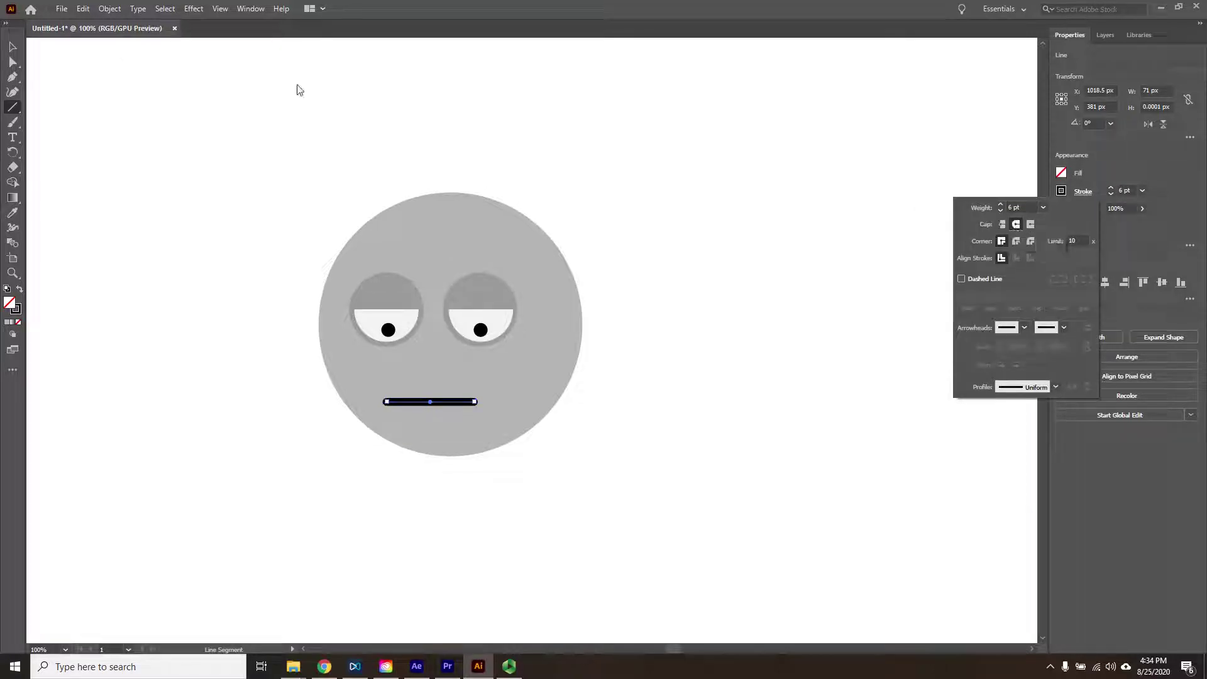
key("v")
key("ctrl+shift+a")
key("ctrl+minus")
left_click_drag(609, 469, 616, 411)
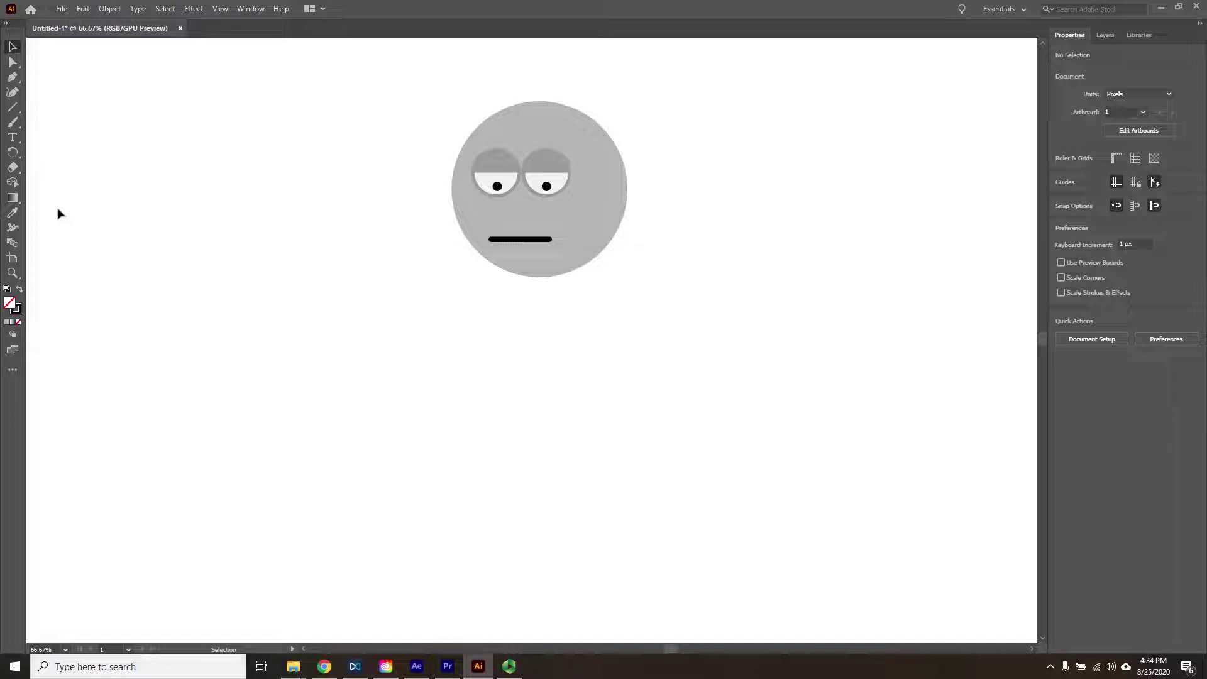
- Add a gray neck rectangle and a 145 × 208 px body with rounded corners below the face
left_click(13, 107)
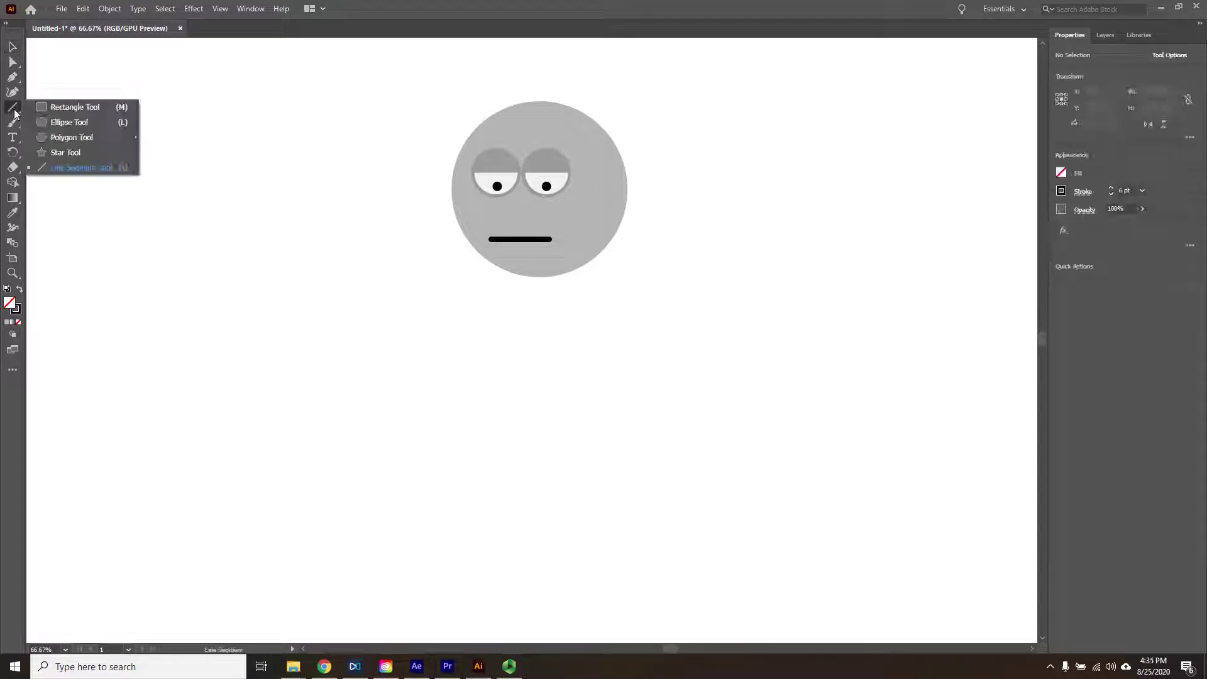
left_click(58, 108)
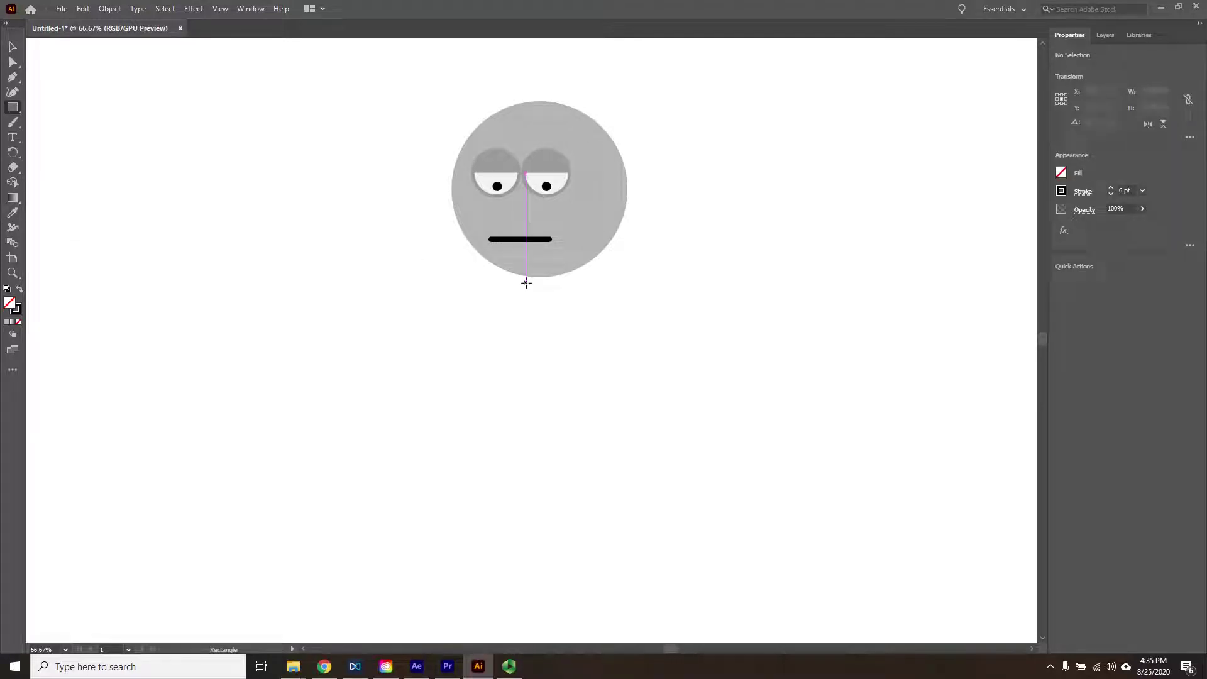
left_click_drag(525, 279, 558, 326)
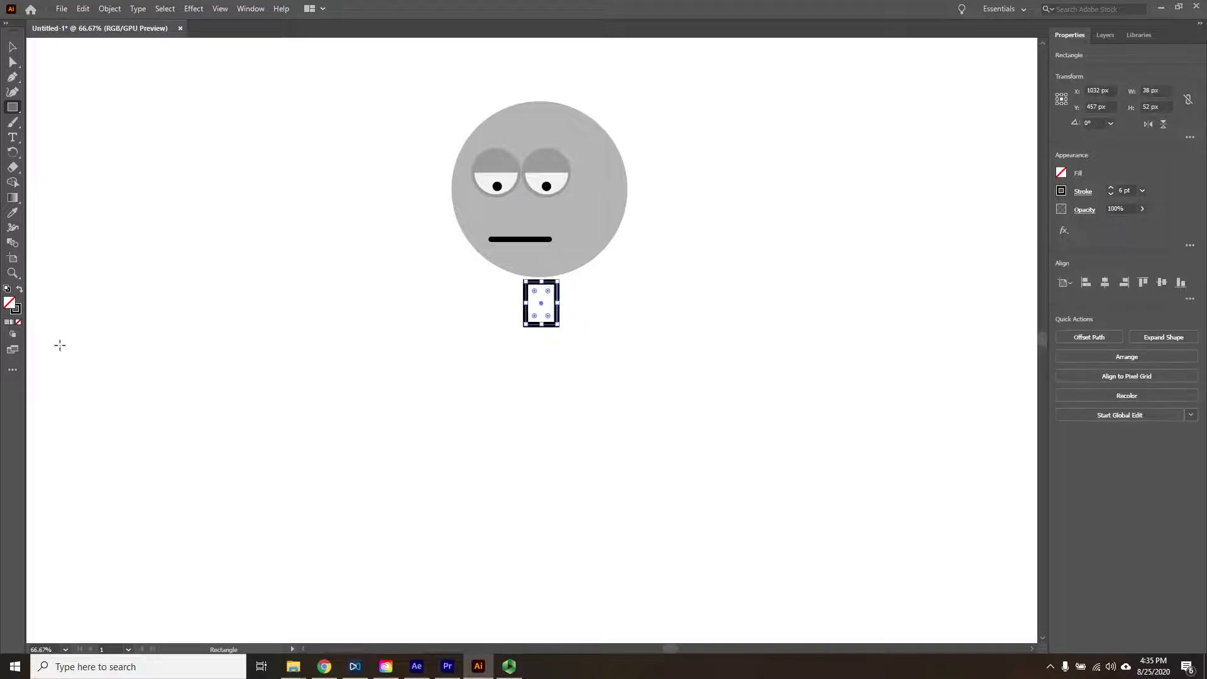
left_click(12, 212)
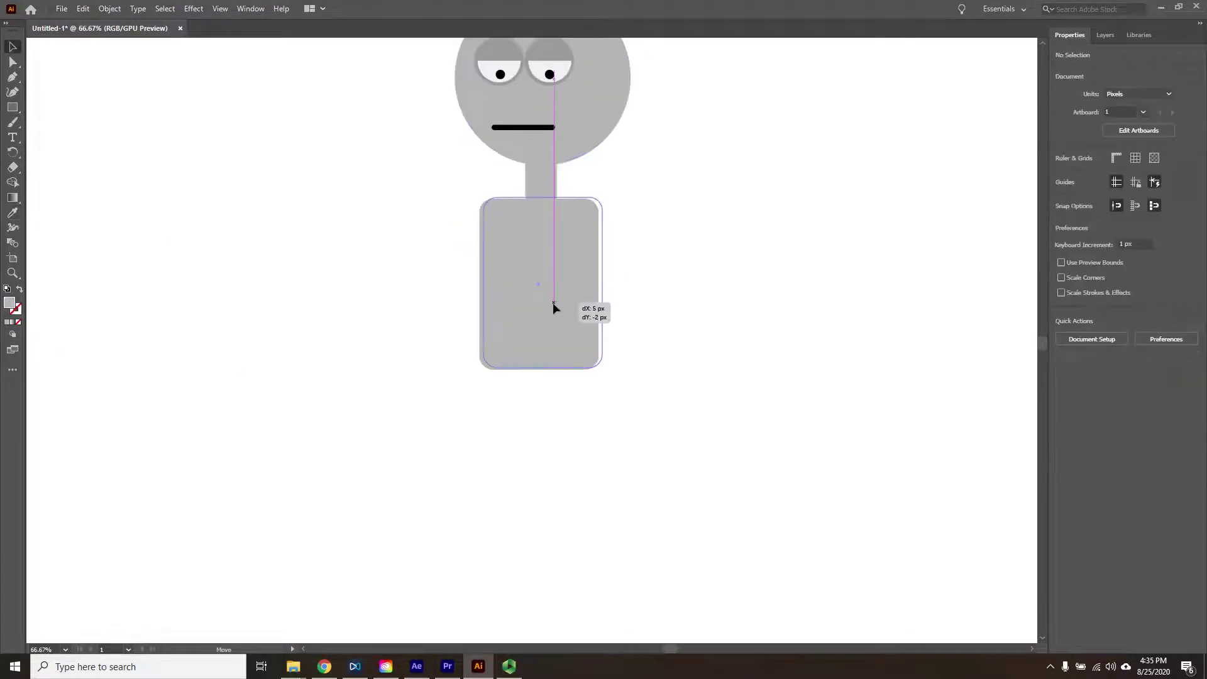
left_click_drag(552, 302, 553, 302)
left_click(616, 267)
left_click(570, 242)
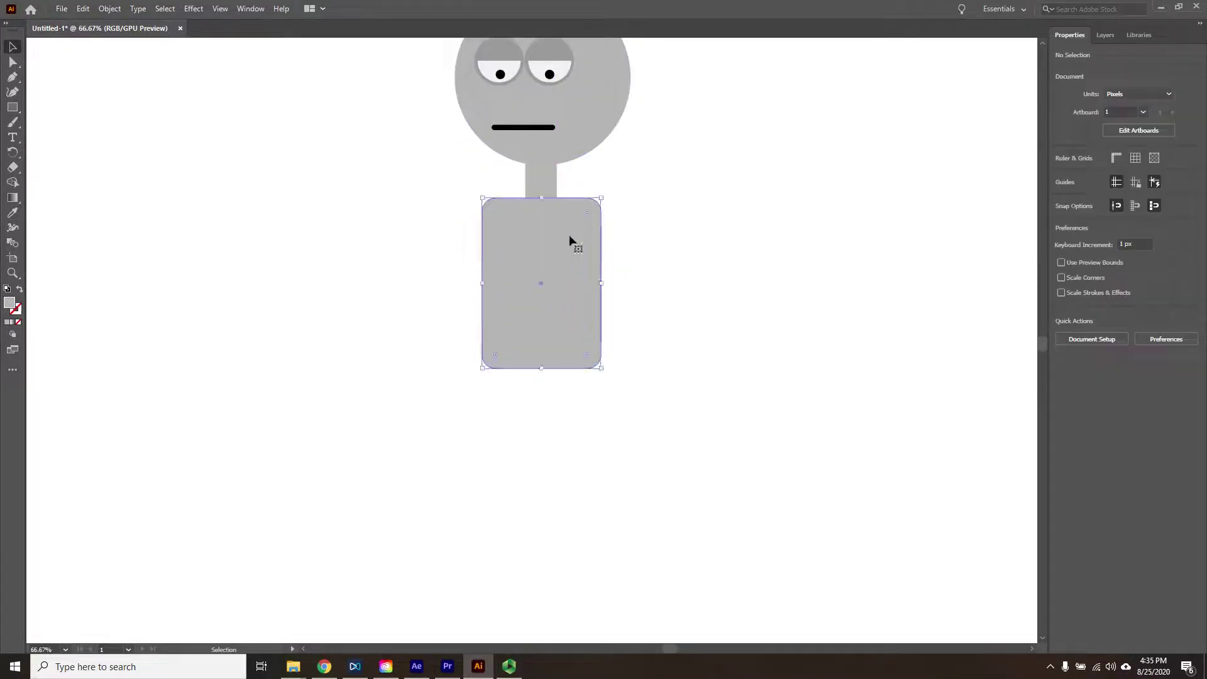
mouse_move(492, 217)
left_mouse_down()
mouse_move(534, 256)
mouse_move(493, 215)
left_mouse_up()
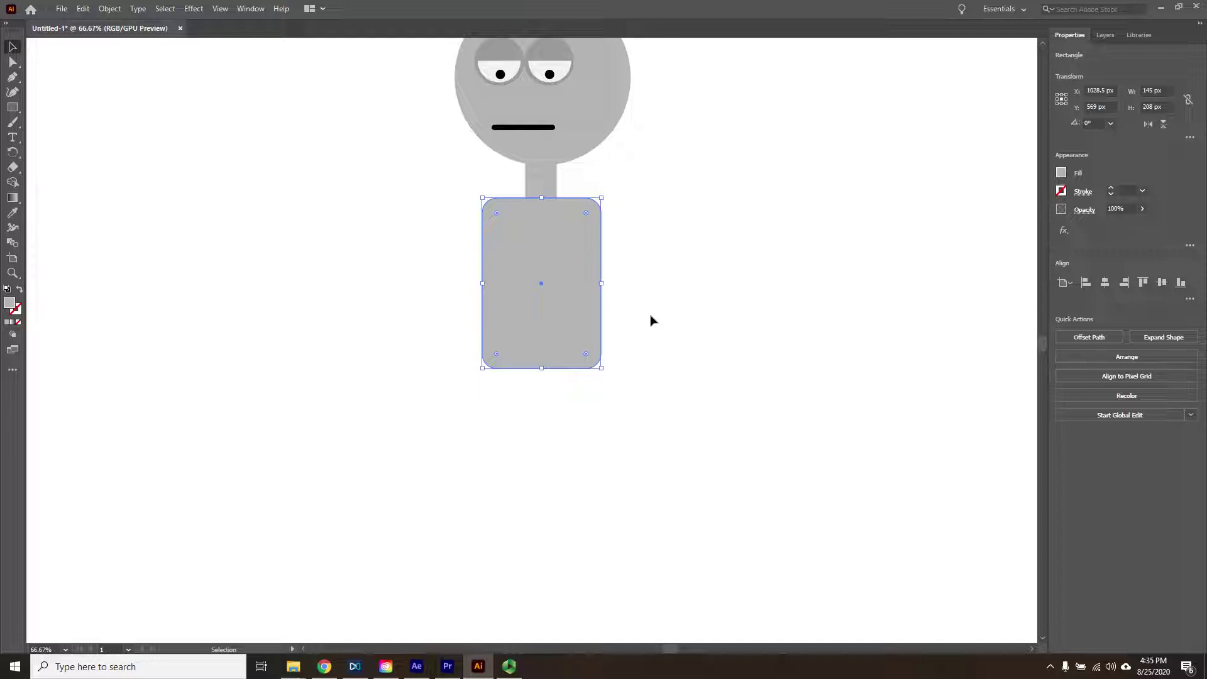
- Copy the torso downward and resize it into a shorter, narrower hip piece centred beneath it
left_click_drag(574, 354, 576, 470)
left_click_drag(541, 327, 538, 371)
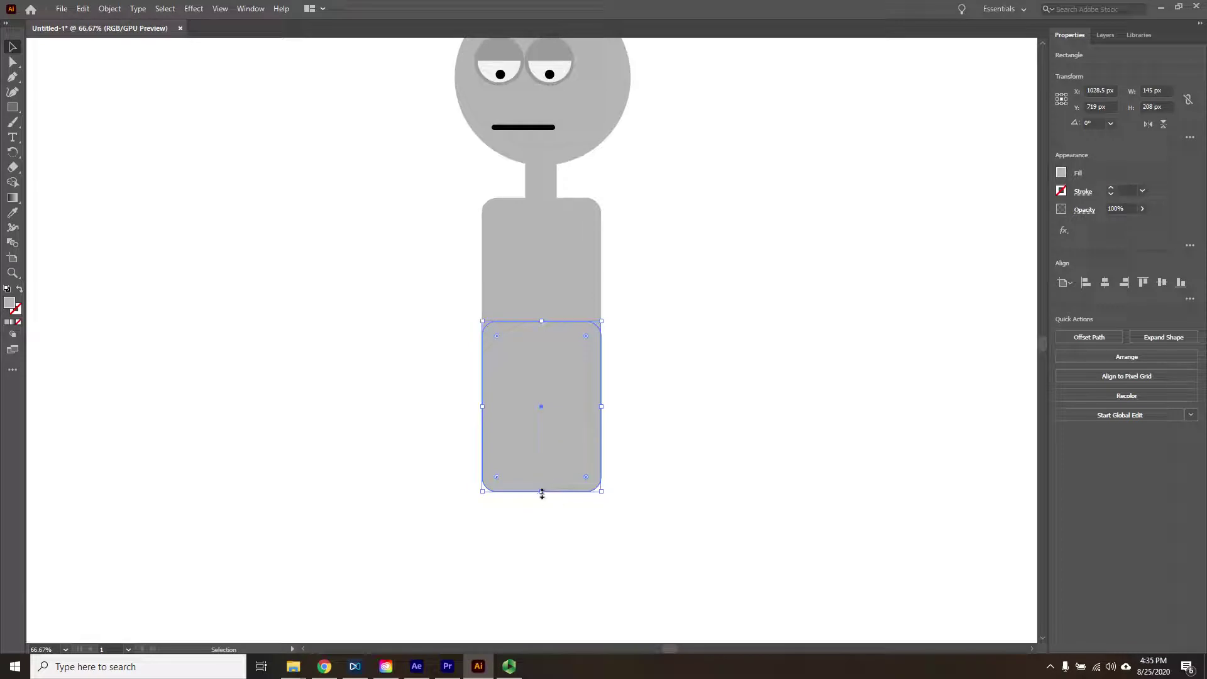
left_click_drag(541, 491, 539, 421)
left_click_drag(601, 371, 585, 372)
left_click_drag(554, 395, 565, 395)
left_click(650, 445)
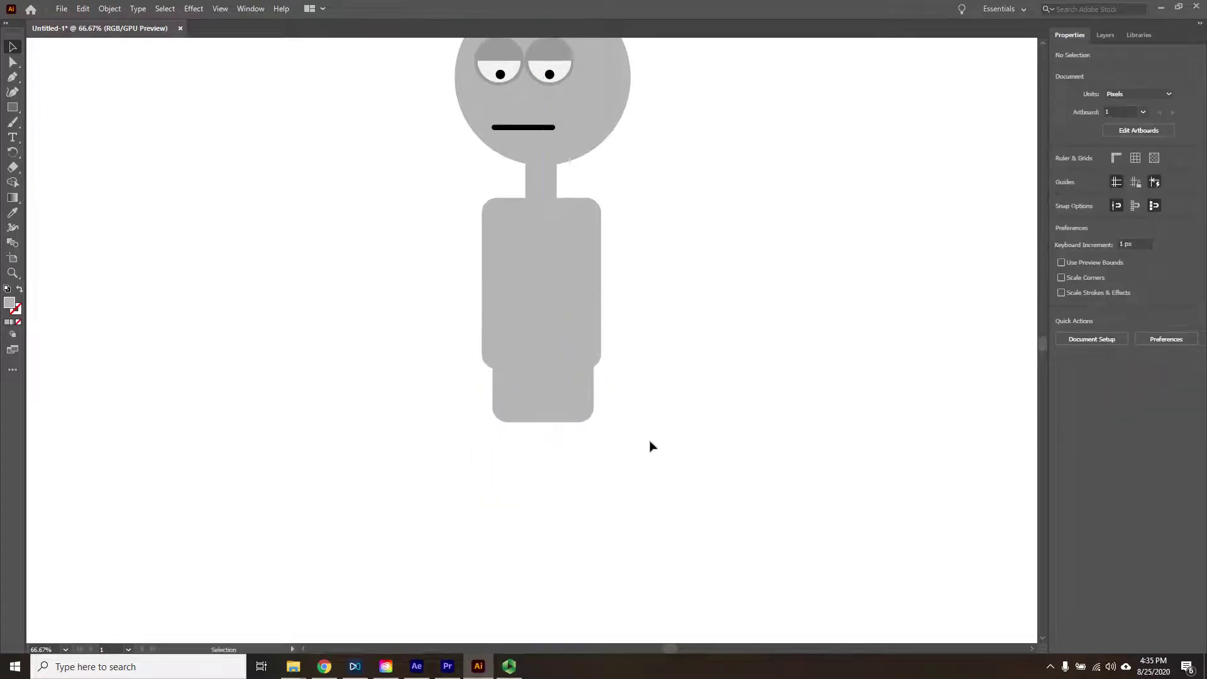
left_click(566, 399)
left_click_drag(543, 322, 542, 349)
left_click(552, 390)
- Copy the hip piece down, taper its bottom anchors into a 123 × 89 px trapezoid, and place it below
left_click_drag(553, 405, 549, 488)
left_click(633, 503)
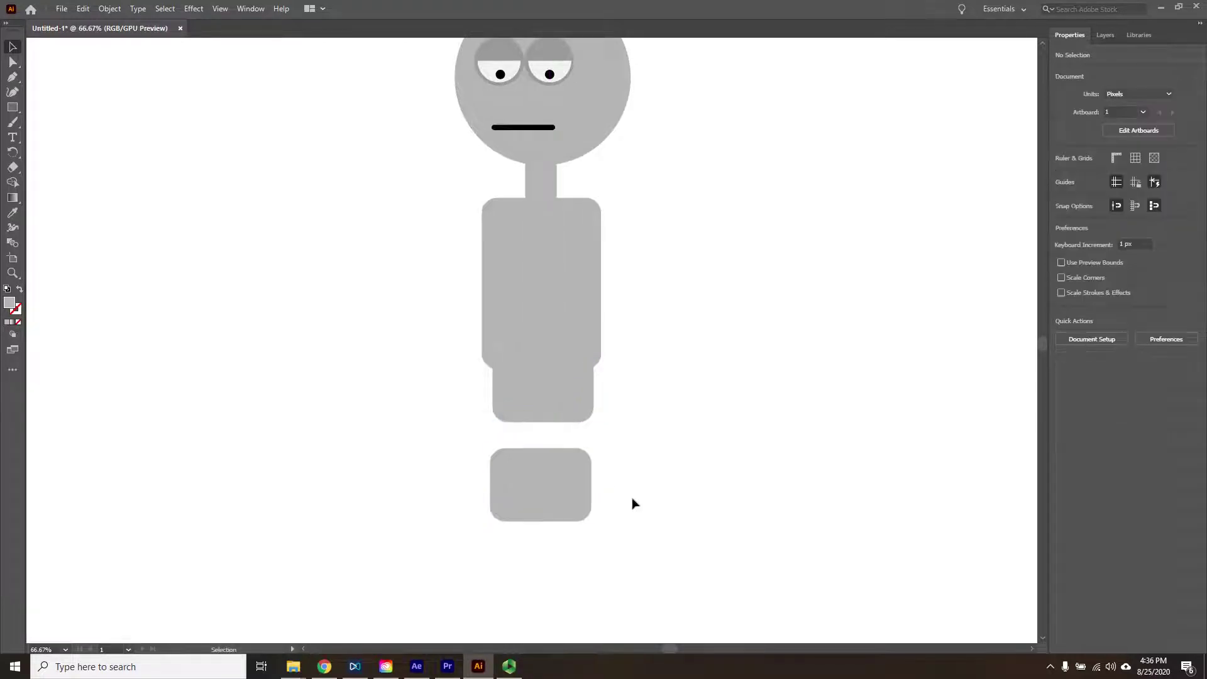
key("a")
left_click(547, 521)
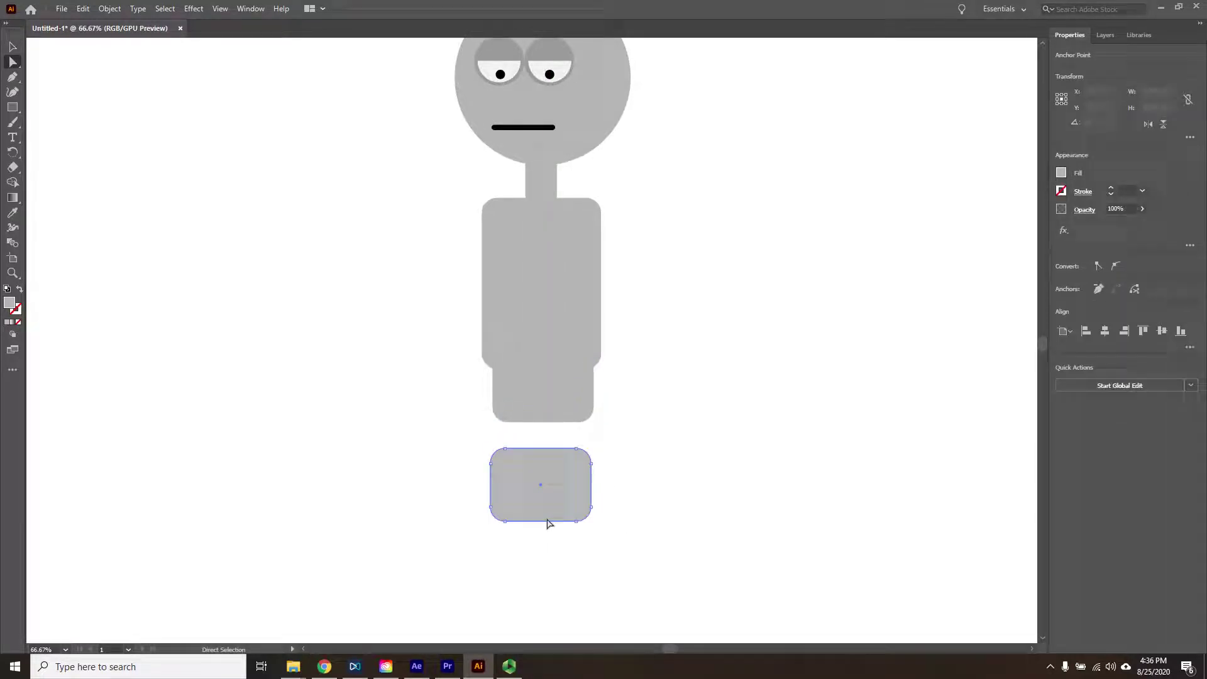
left_click_drag(484, 499, 538, 537)
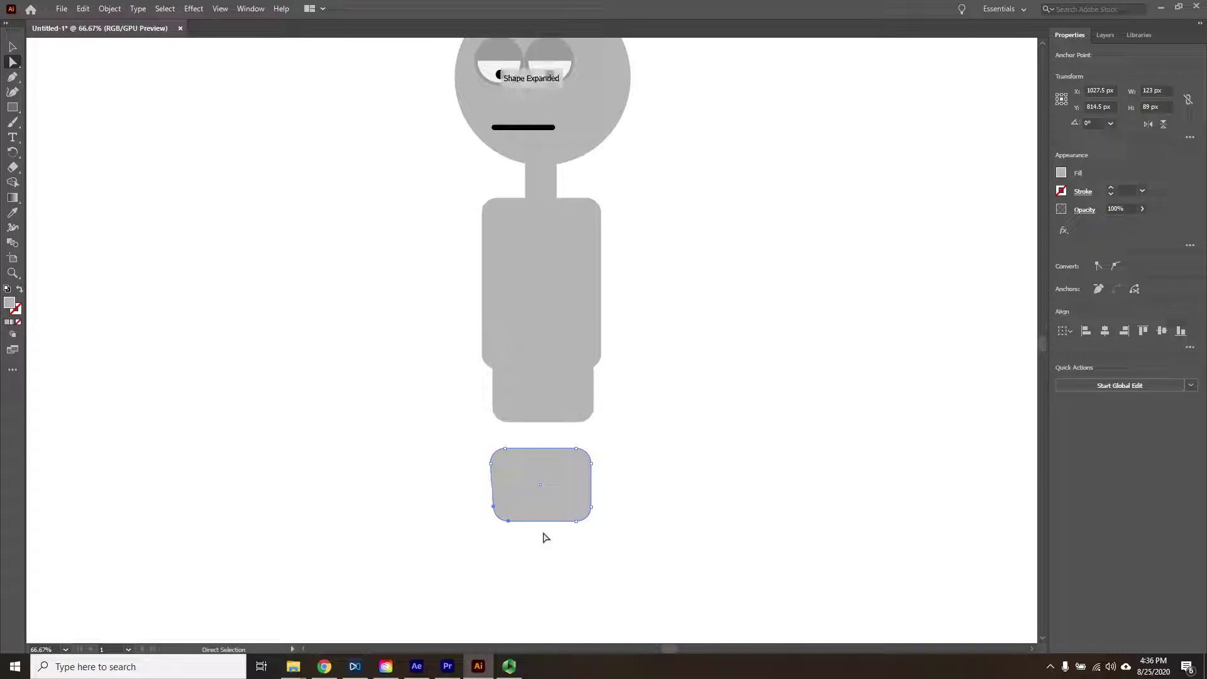
key("shift+Right")
key("shift+Right")
key("shift+Right")
key("shift+Right")
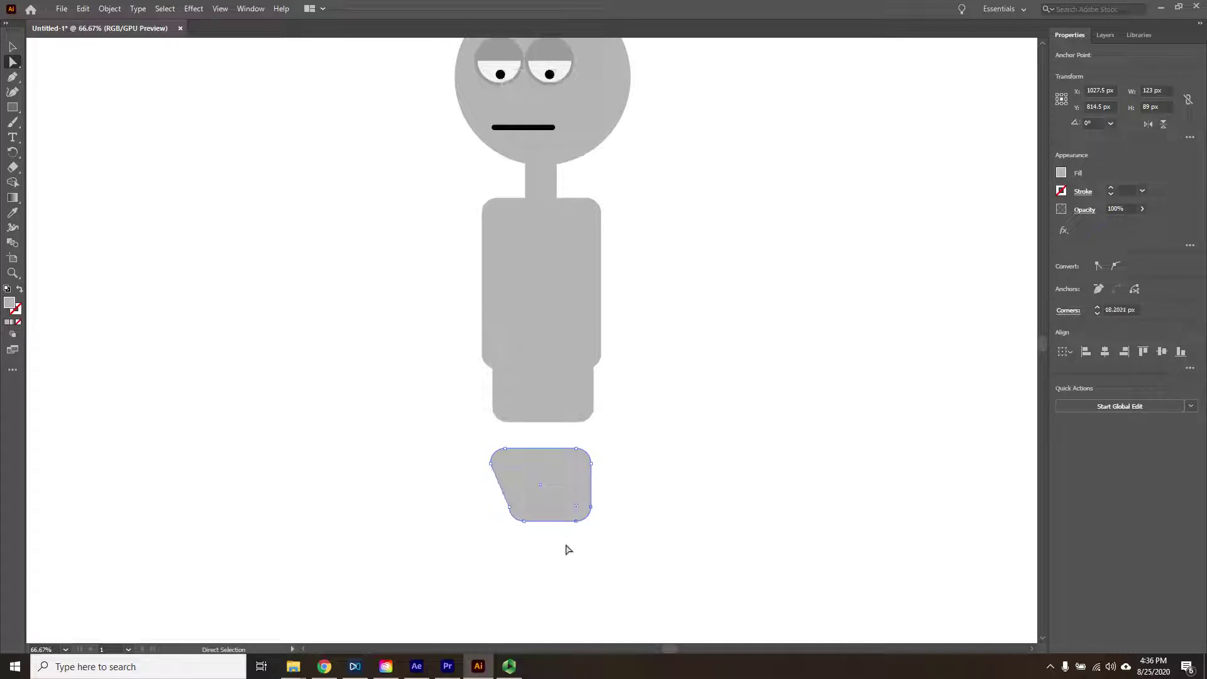
key("shift+Left")
key("shift+Left")
key("shift+Left")
key("shift+Left")
key("v")
left_click(383, 358)
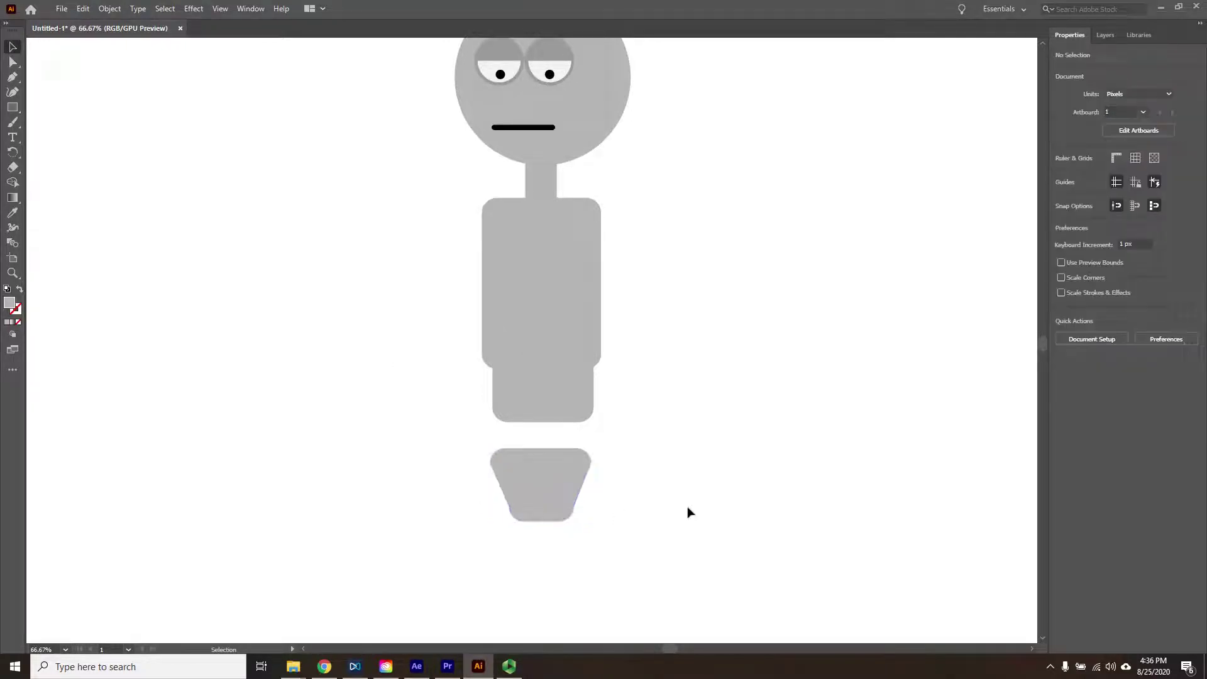
left_click_drag(561, 499, 564, 447)
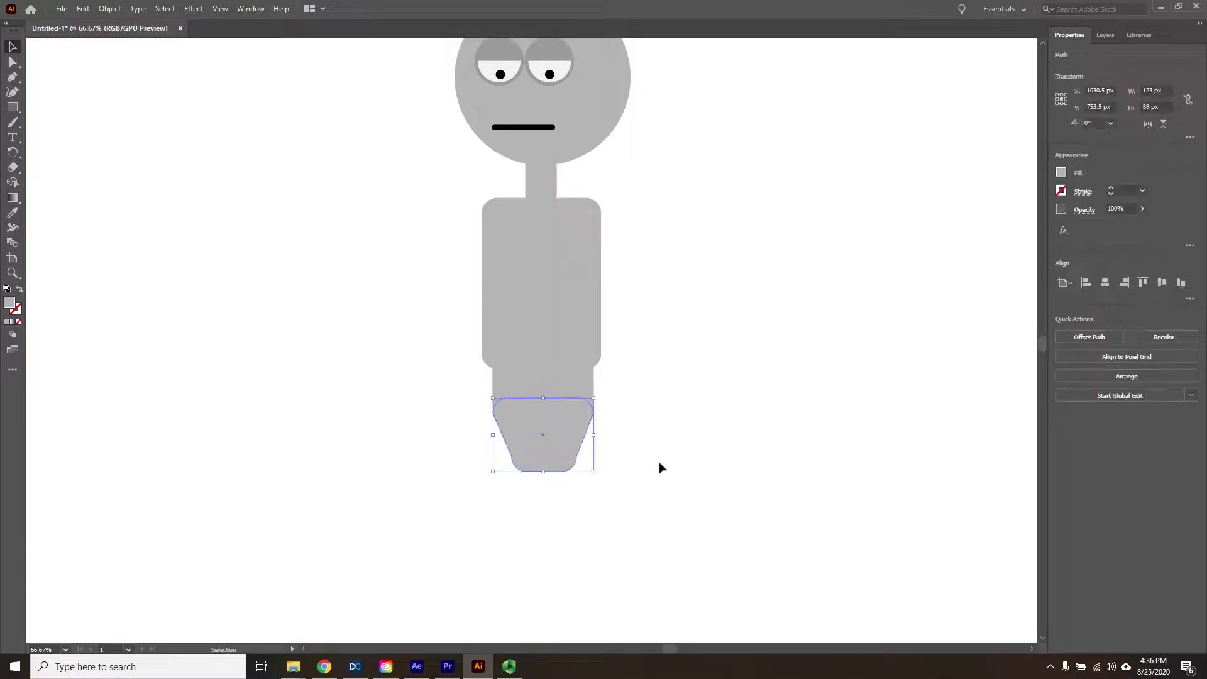
- Check the torso, hip piece and trapezoid by selecting each in turn
left_click(664, 468)
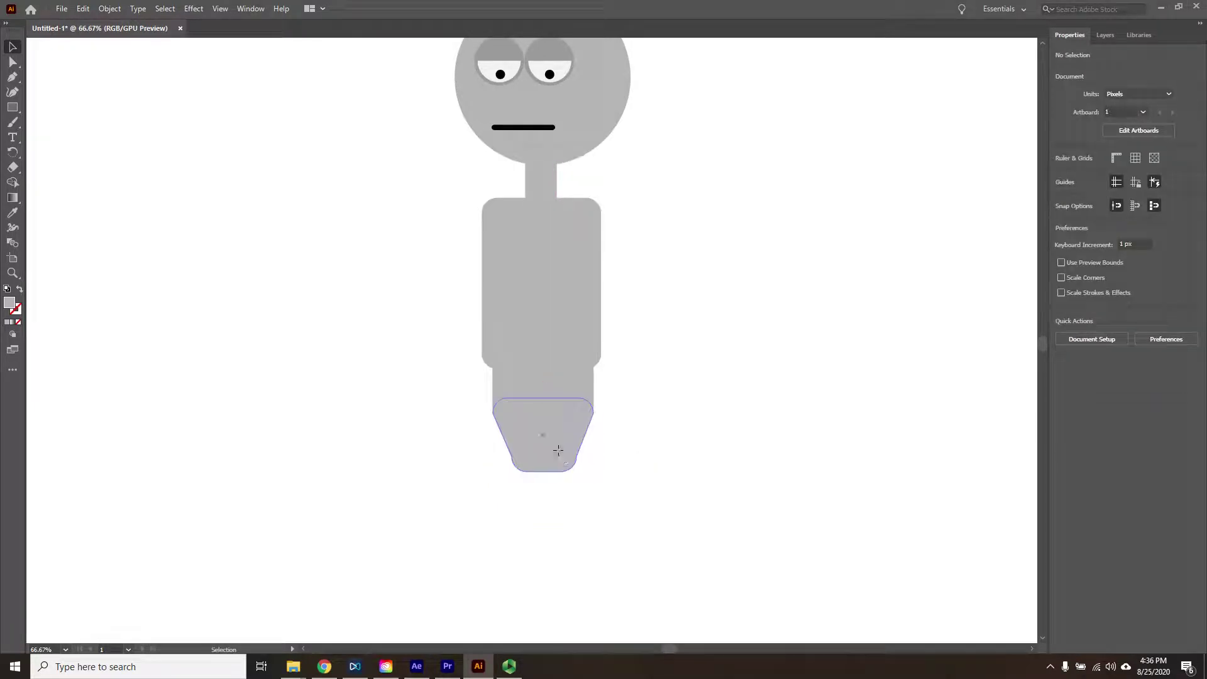
left_click(591, 303)
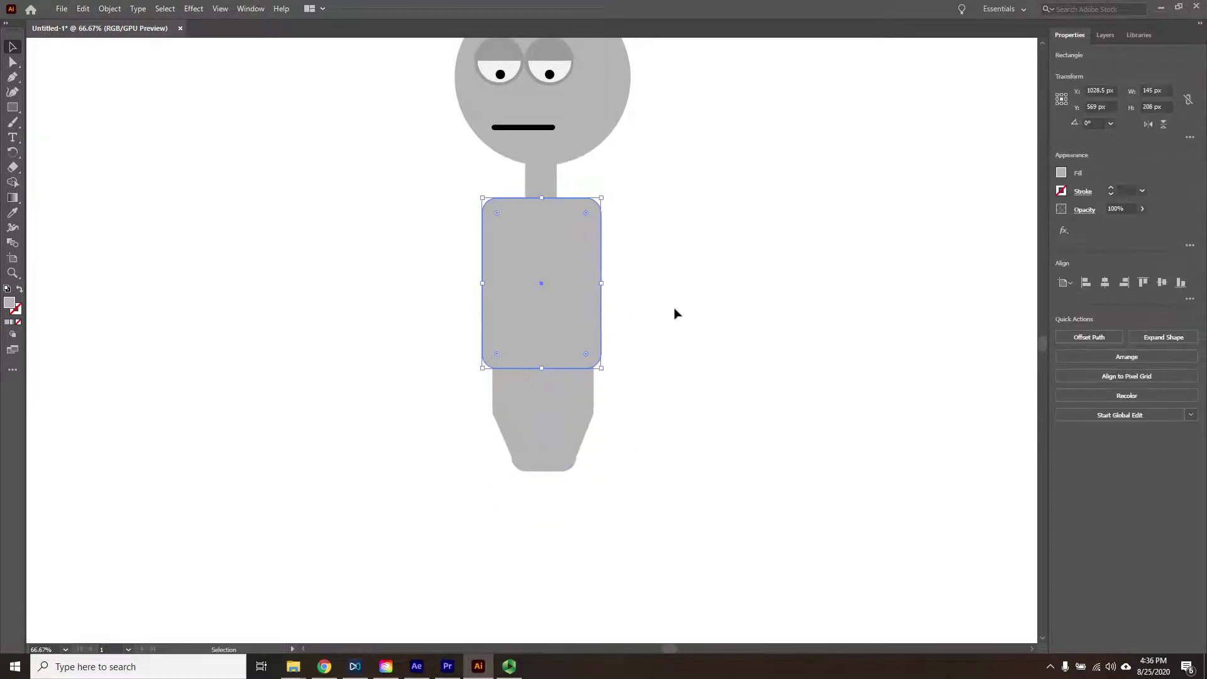
left_click(561, 380)
left_click(557, 445)
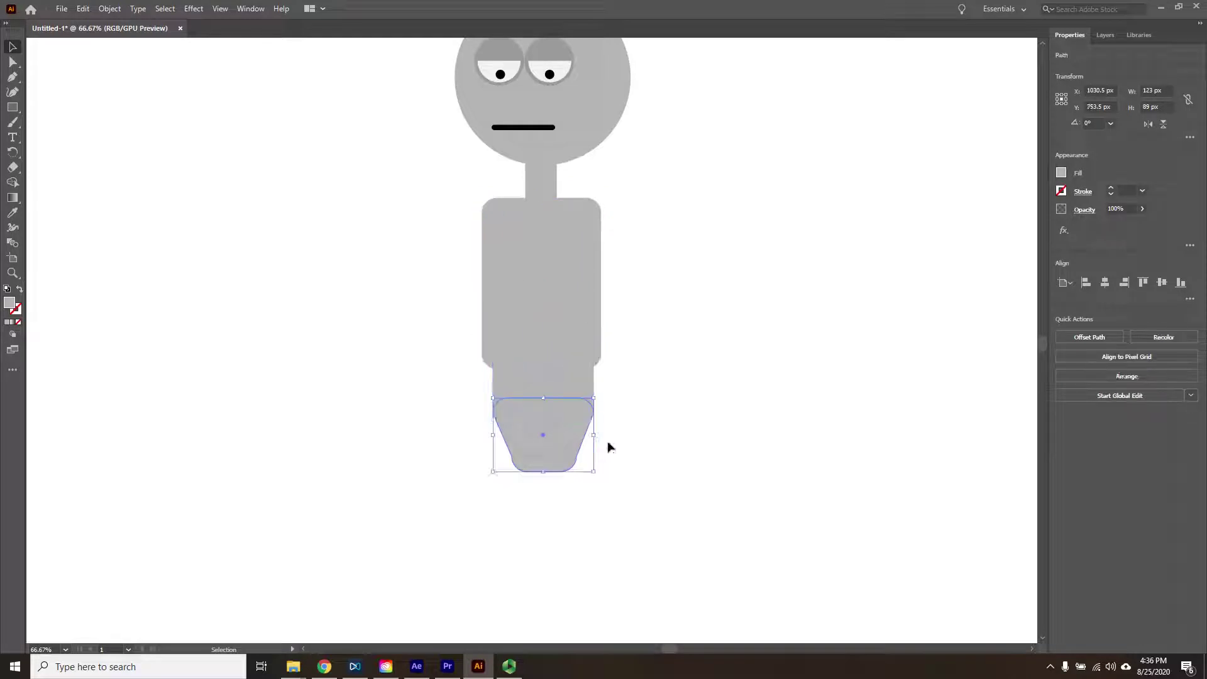
left_click(722, 450)
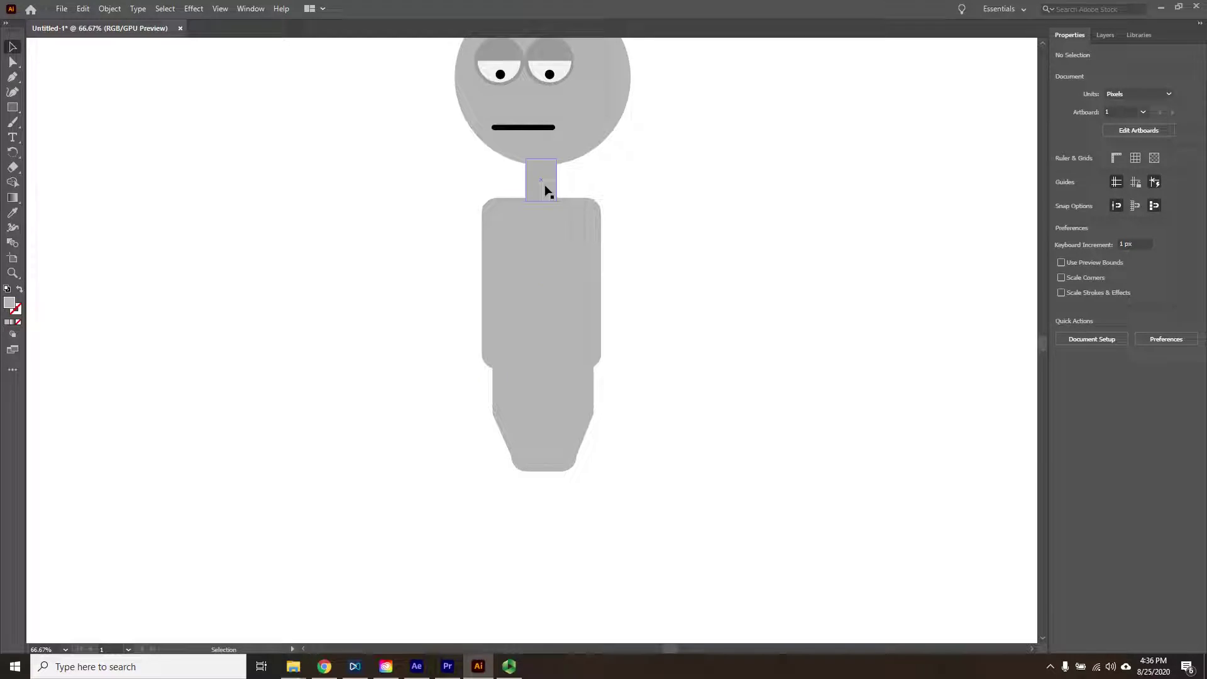
- Duplicate the neck rectangle left of the torso and shape it into a 38 px-wide rounded pill
left_click_drag(545, 190, 453, 394)
left_click_drag(441, 342, 442, 340)
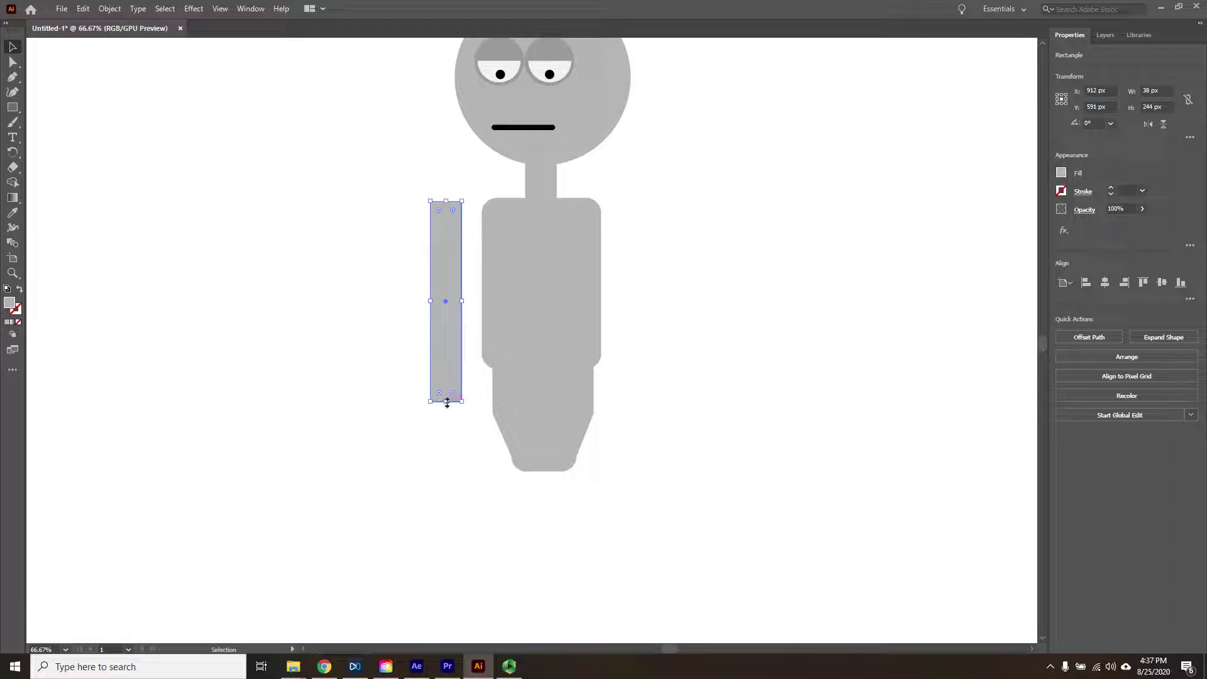
left_click_drag(445, 401, 446, 357)
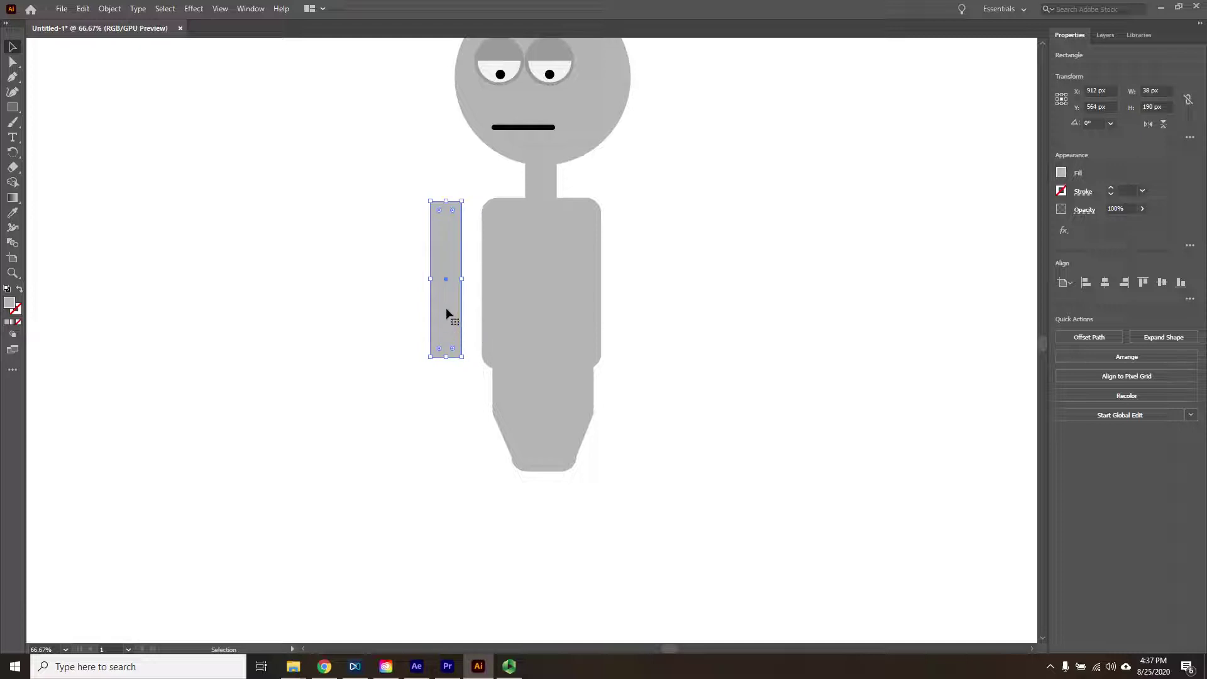
left_click_drag(452, 210, 446, 228)
- Copy the arm pill straight down and nudge it against the upper arm as a forearm
left_click_drag(449, 308, 452, 434)
left_click(738, 382)
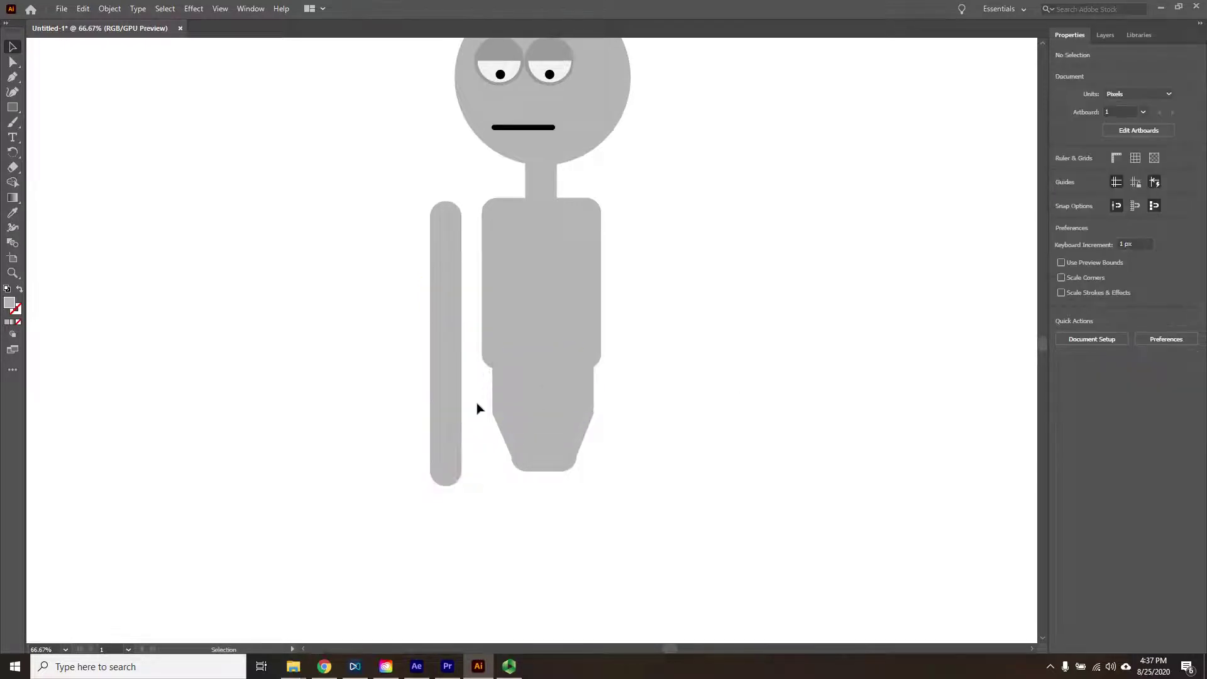
left_click(448, 390)
left_click(457, 284)
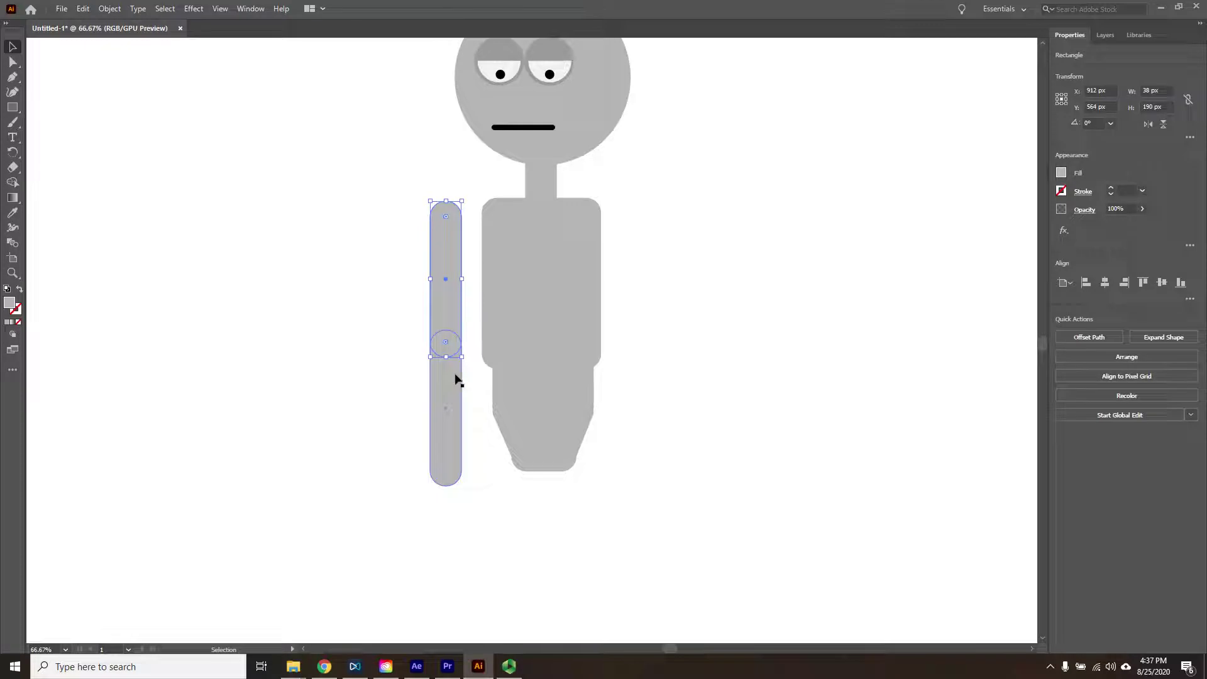
left_click(457, 380)
mouse_move(450, 404)
left_mouse_down()
mouse_move(454, 283)
mouse_move(448, 397)
left_mouse_up()
- Try rotating the forearm, undo the rotation, and select both arm pieces
key("r")
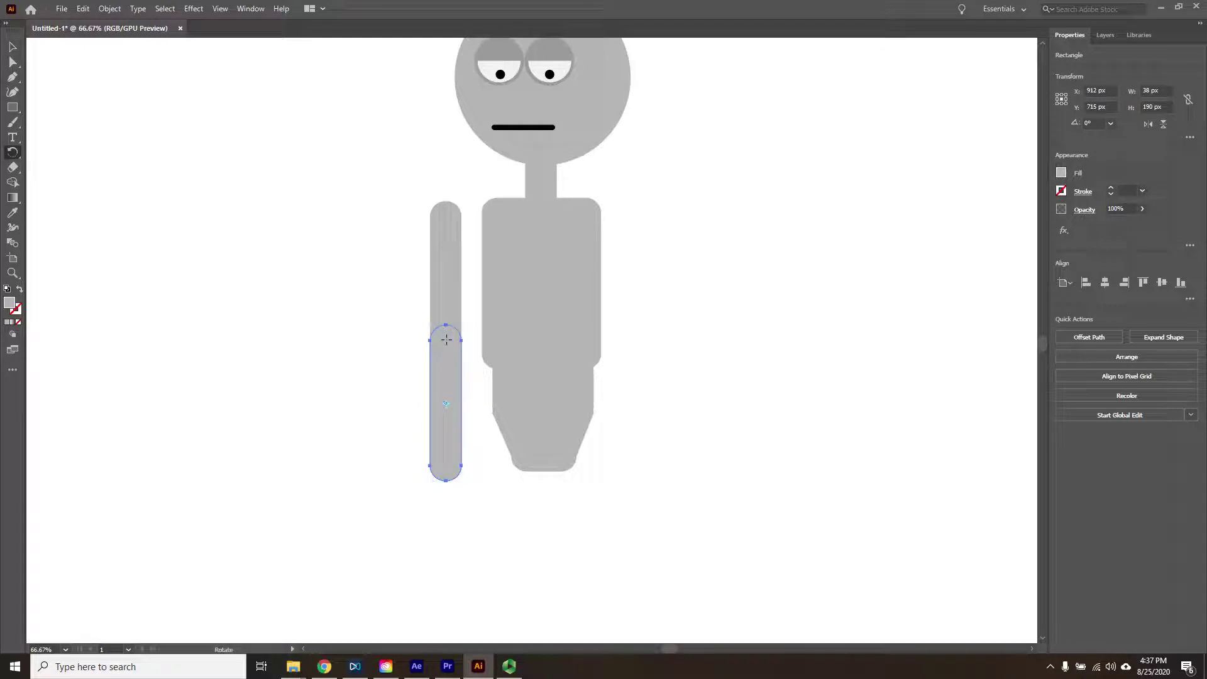
left_click_drag(447, 442, 324, 366)
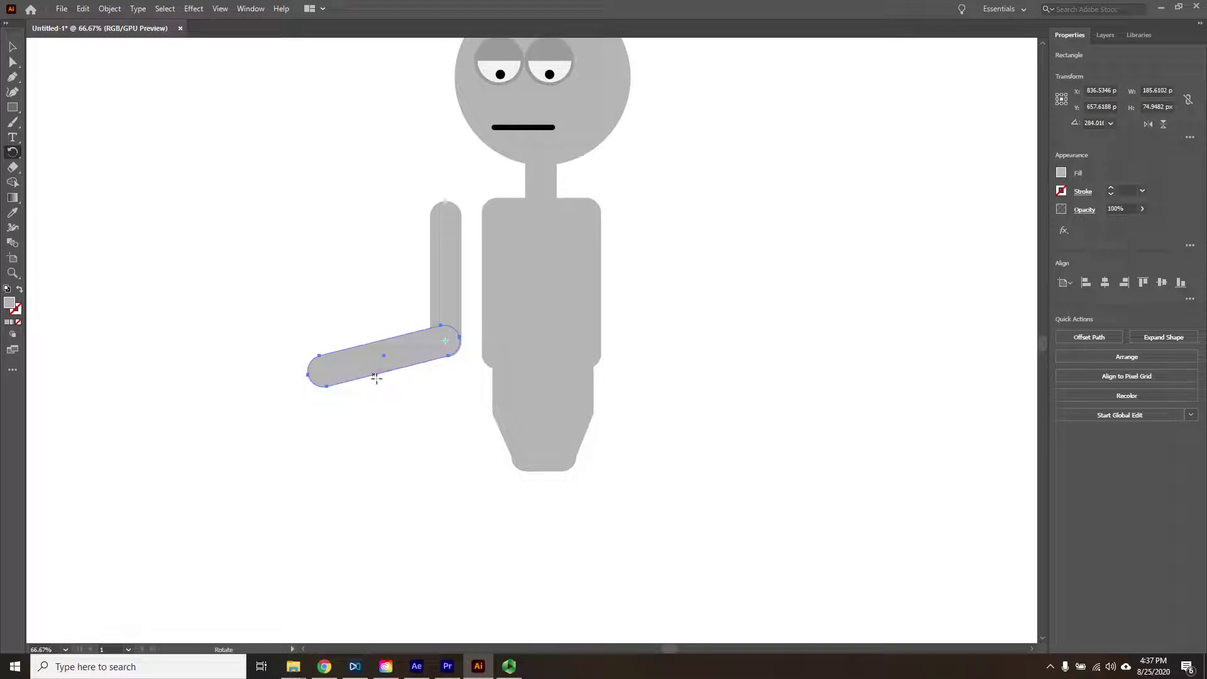
left_click_drag(394, 353, 426, 494)
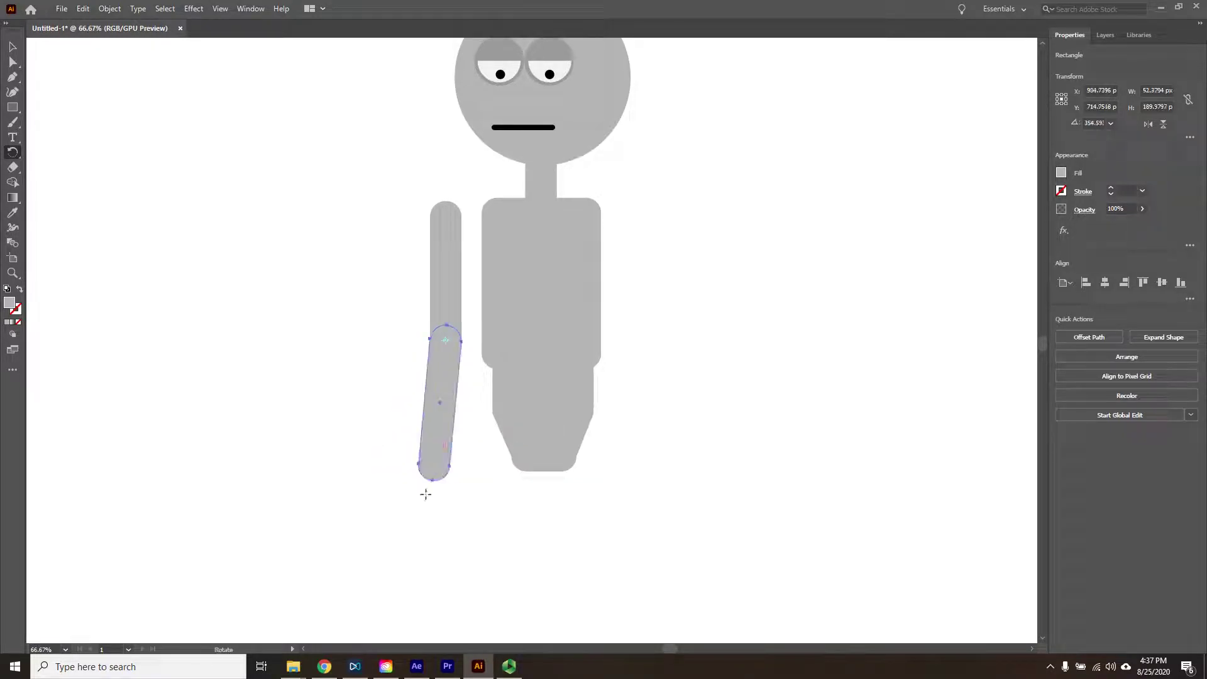
key("ctrl+z")
key("v")
left_click_drag(387, 315, 455, 390)
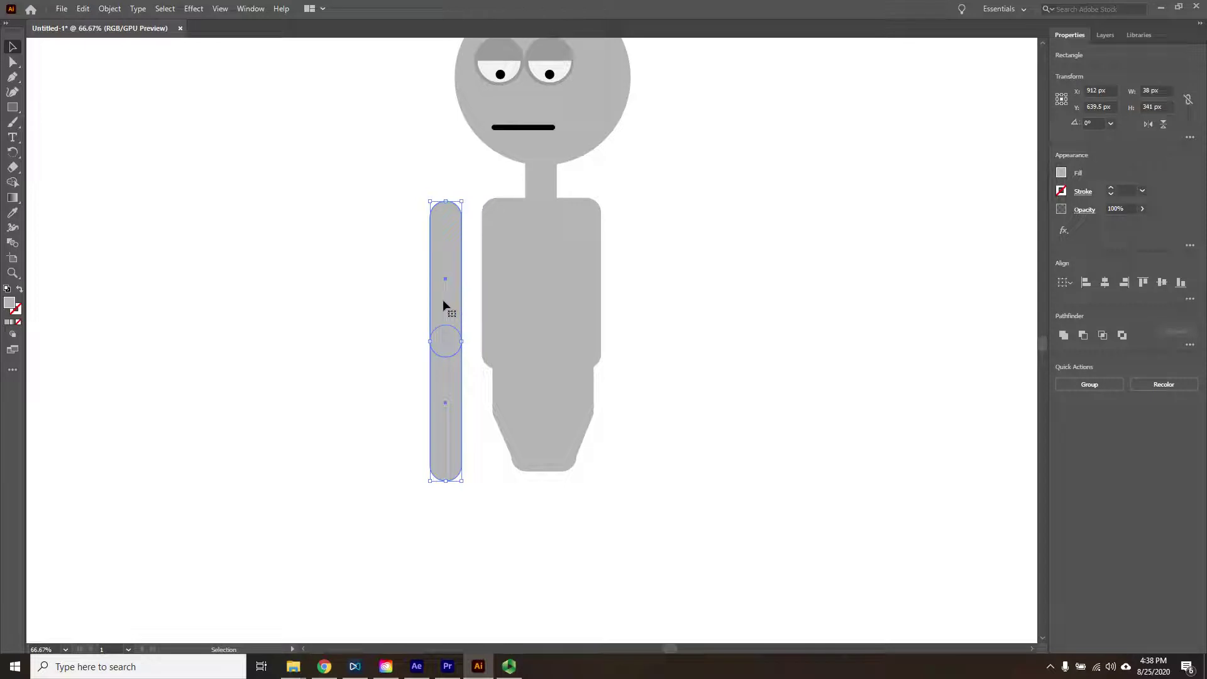
- Copy the arm to the right side of the torso, then stretch another copy into a long leg
left_click_drag(449, 301, 635, 315)
key("ctrl+minus")
key("ctrl+minus")
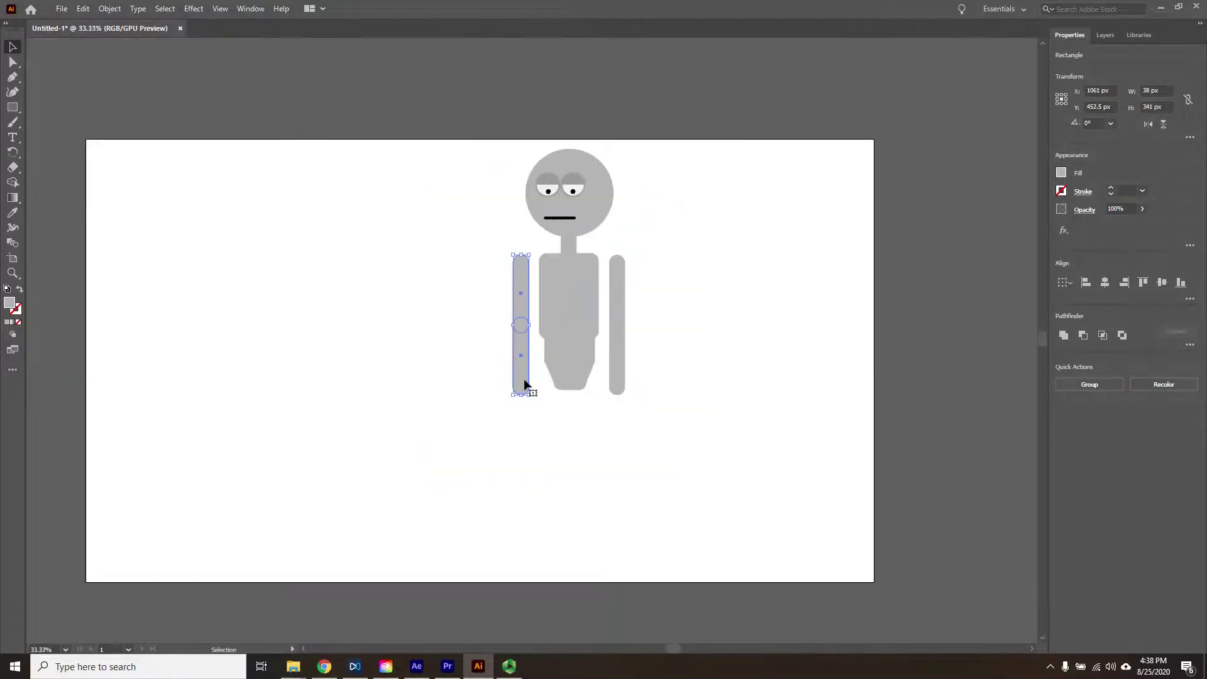
left_click_drag(525, 383, 548, 442)
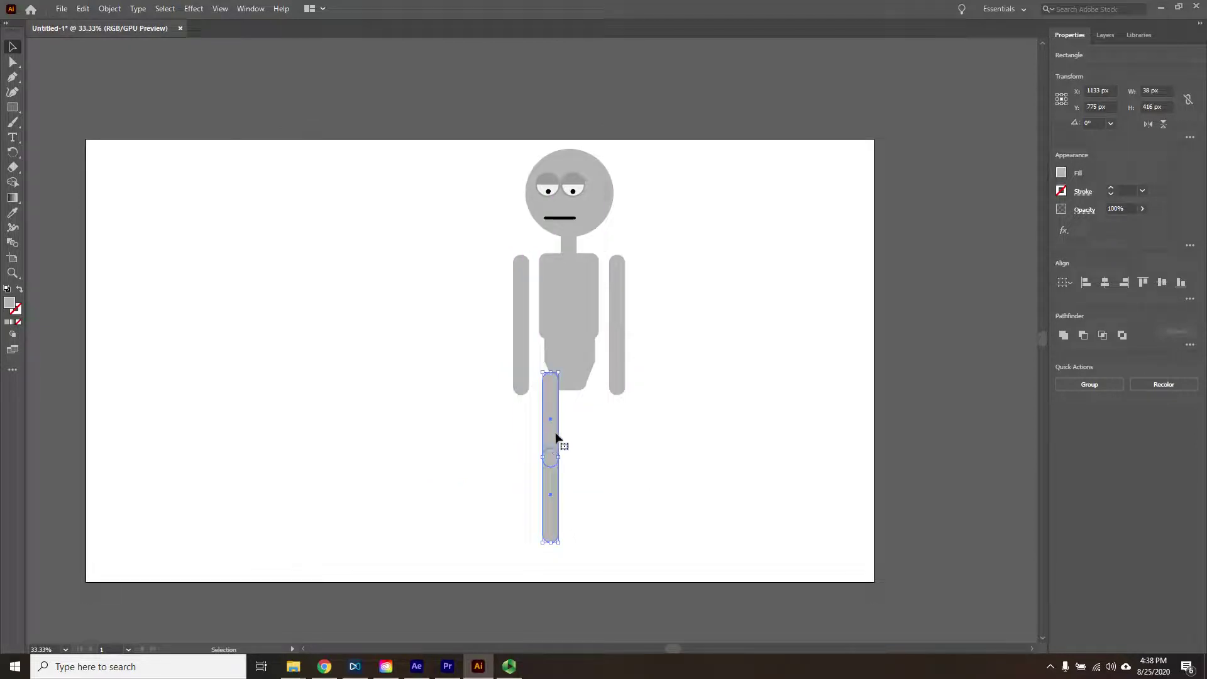
left_click_drag(550, 542, 553, 557)
- Duplicate the leg to the right for a second 453 px leg beside it
left_click(596, 497)
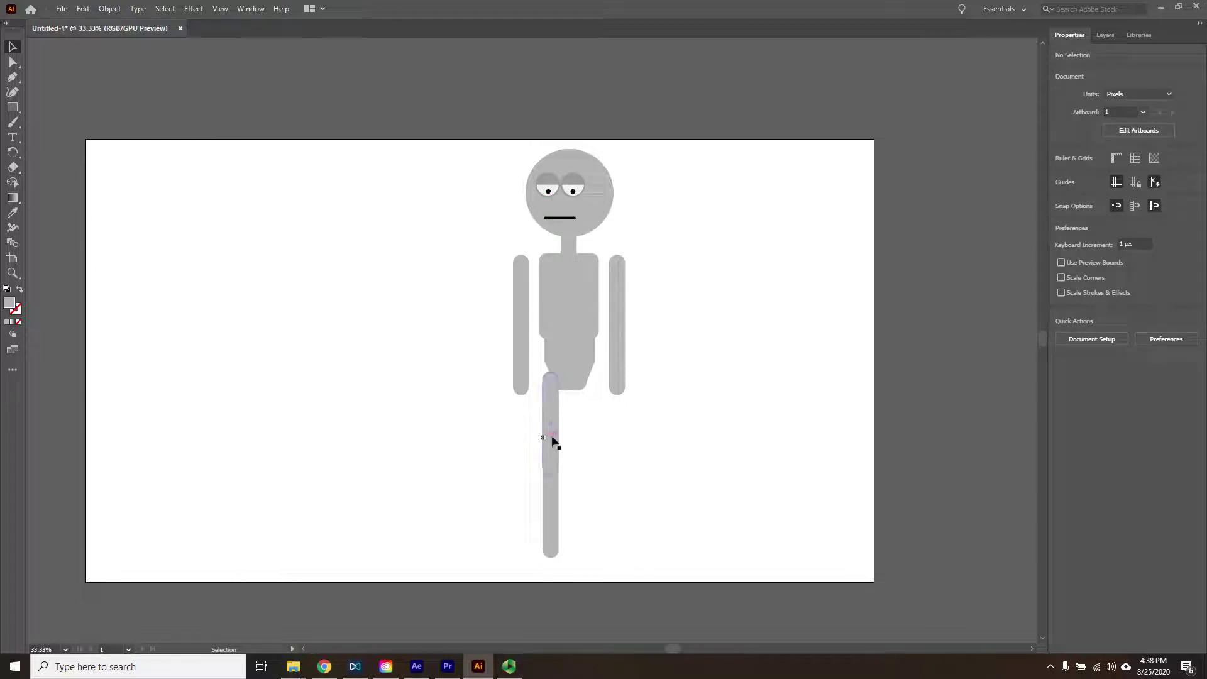
left_click(556, 462)
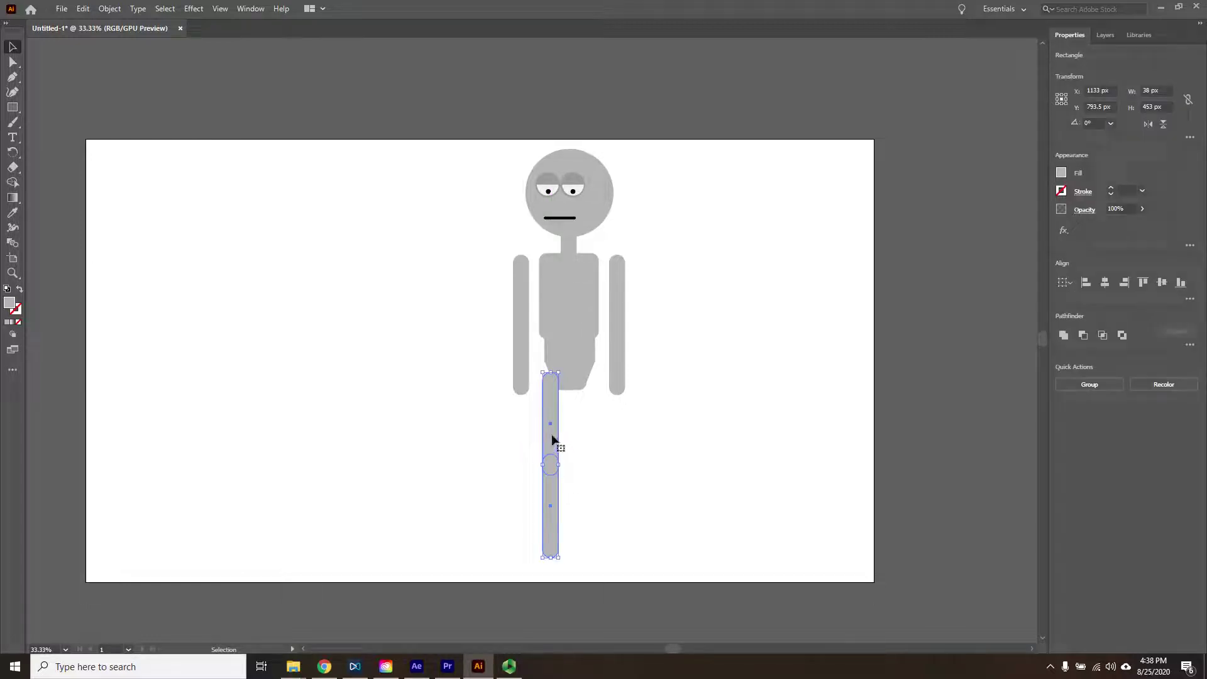
left_click_drag(550, 443, 587, 445)
key("ctrl+shift+a")
key("m")
key("ctrl+equal")
key("ctrl+equal")
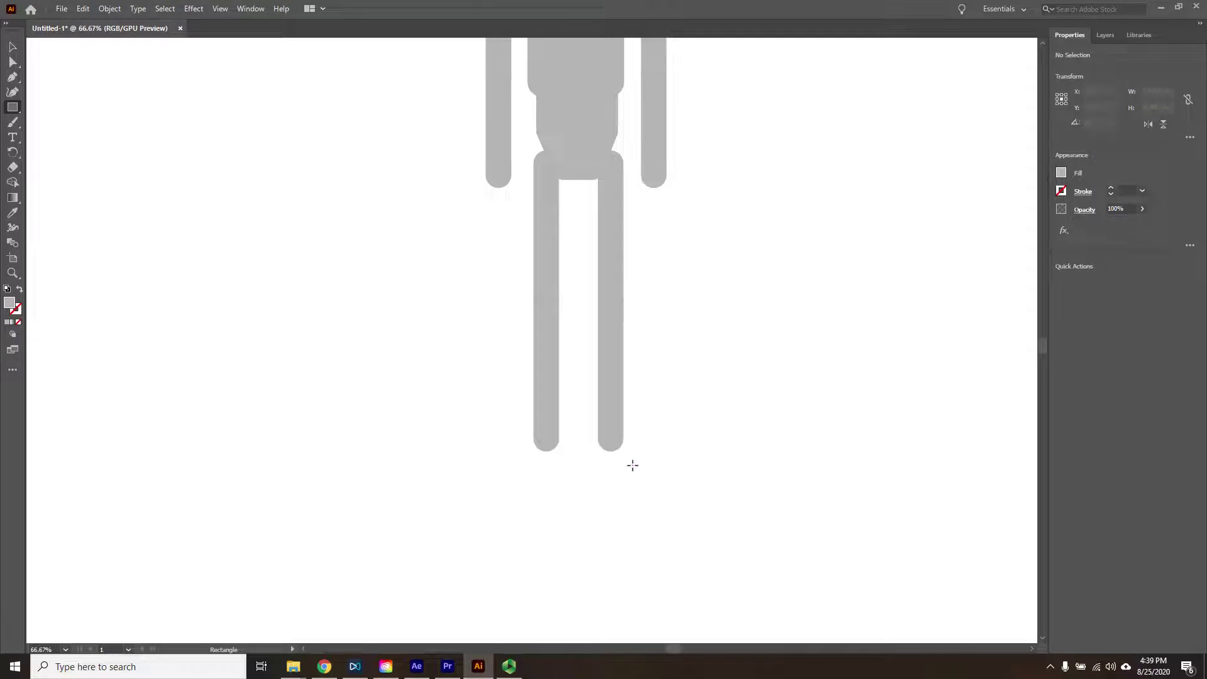
- Draw a small foot rectangle below the right leg and round one end
left_click_drag(632, 465, 572, 496)
left_click(12, 46)
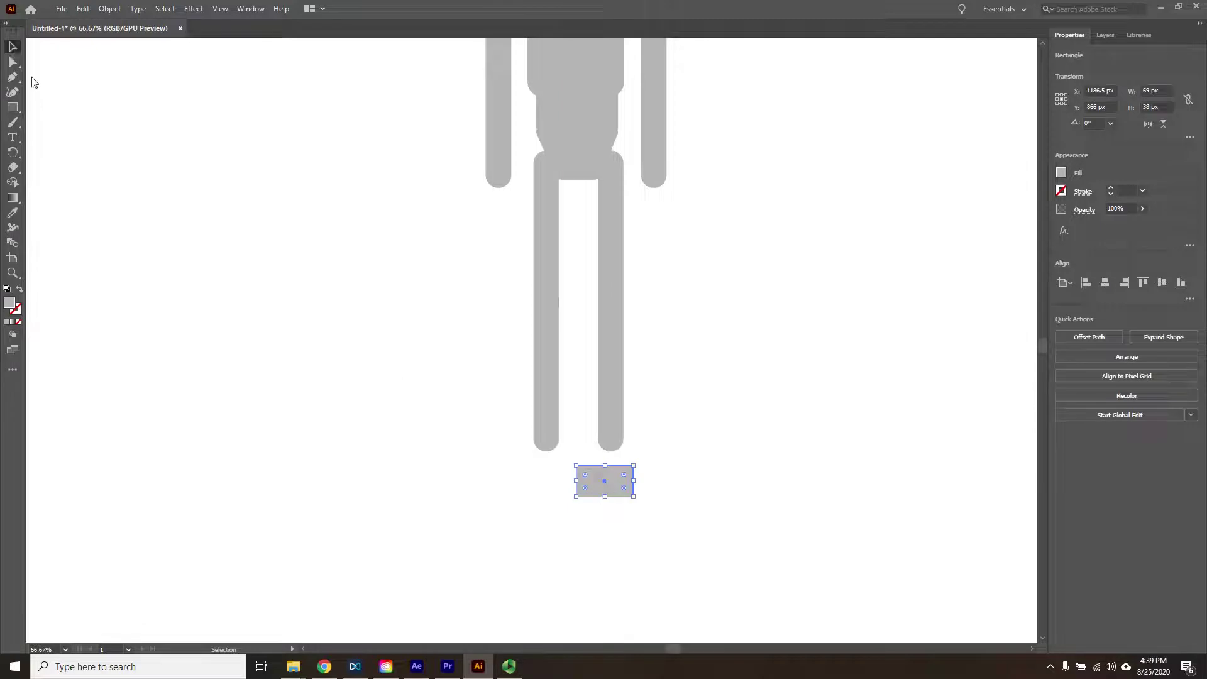
left_click(684, 465)
left_click_drag(621, 480, 563, 487)
left_click(631, 515)
left_click(579, 487)
left_click(672, 520)
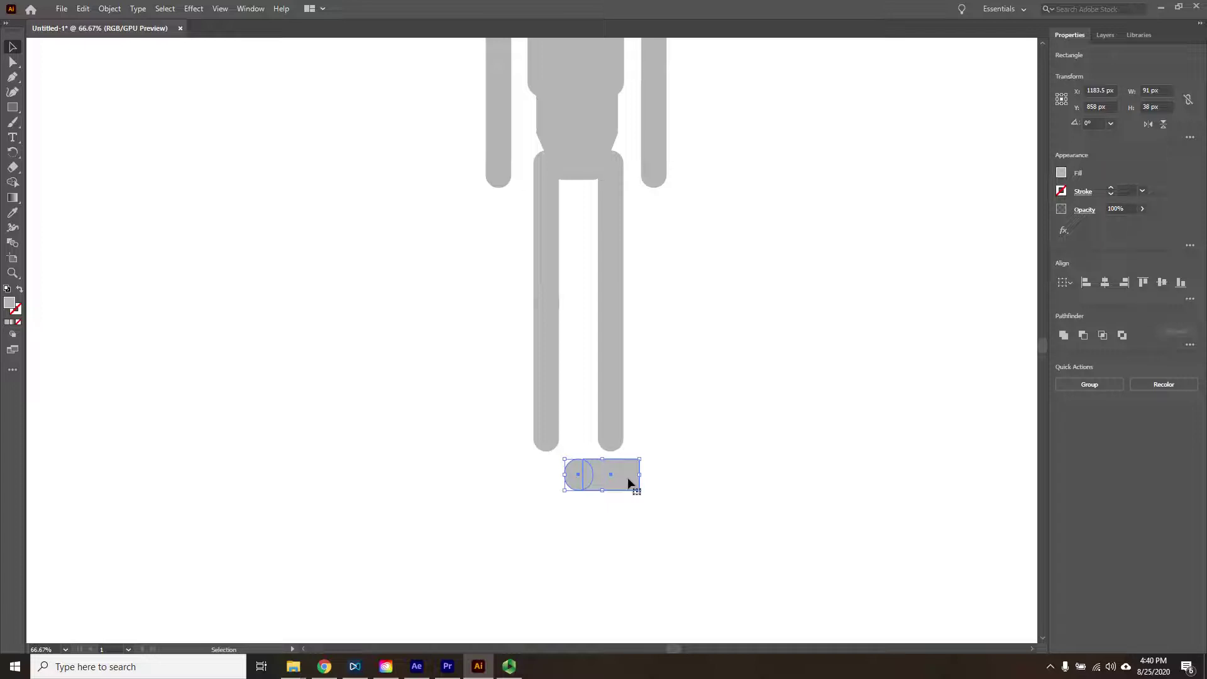
- Copy the foot to the left leg, shorten that leg, and seat the foot under it
left_click_drag(629, 483, 546, 477)
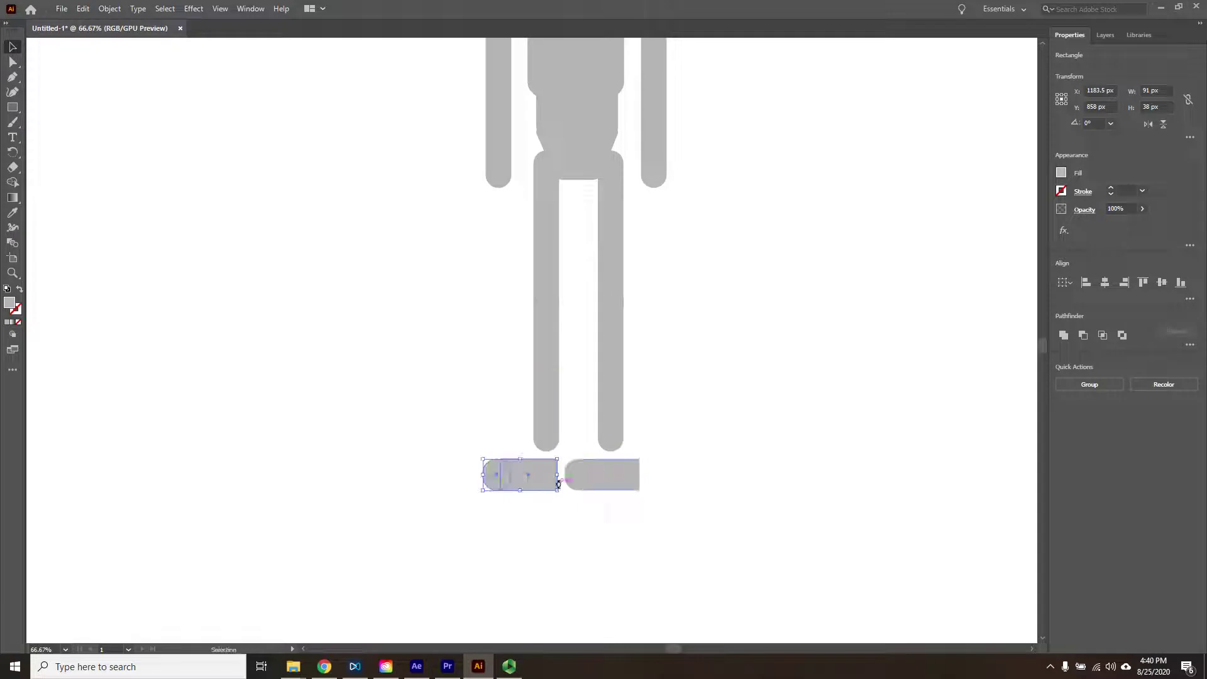
left_click(545, 443)
left_click(548, 352, "shift")
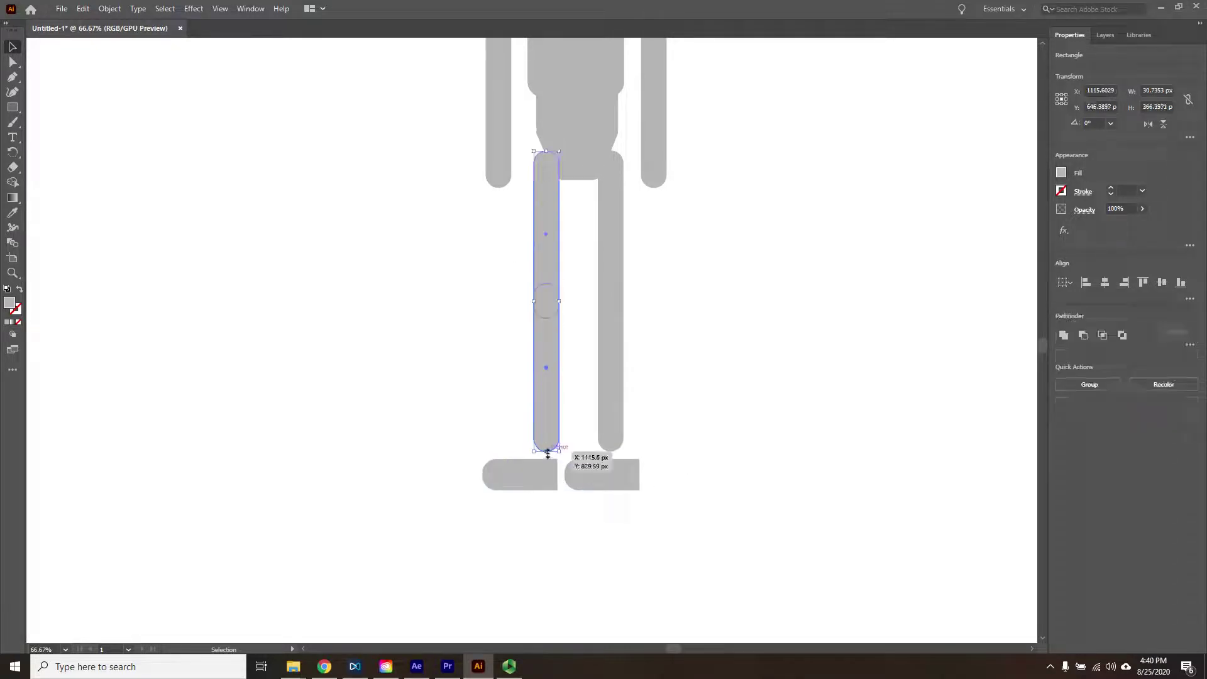
left_click_drag(548, 453, 547, 430)
left_click_drag(439, 444, 534, 426)
left_click(651, 528)
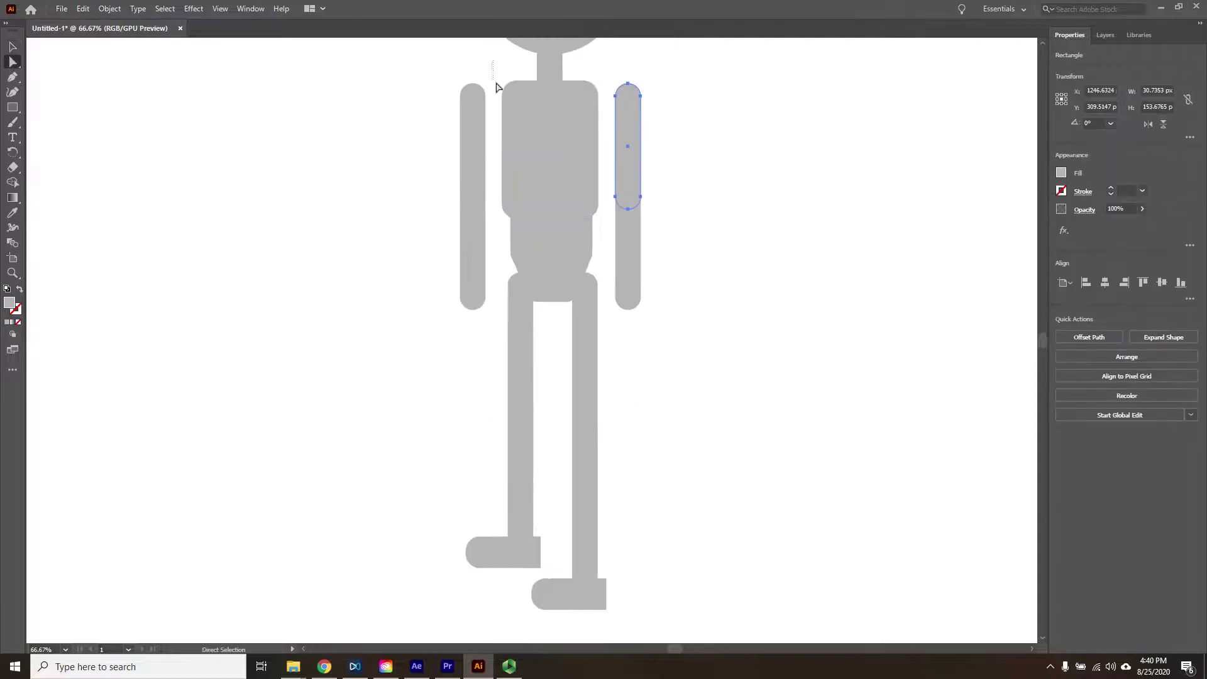
left_click(528, 120)
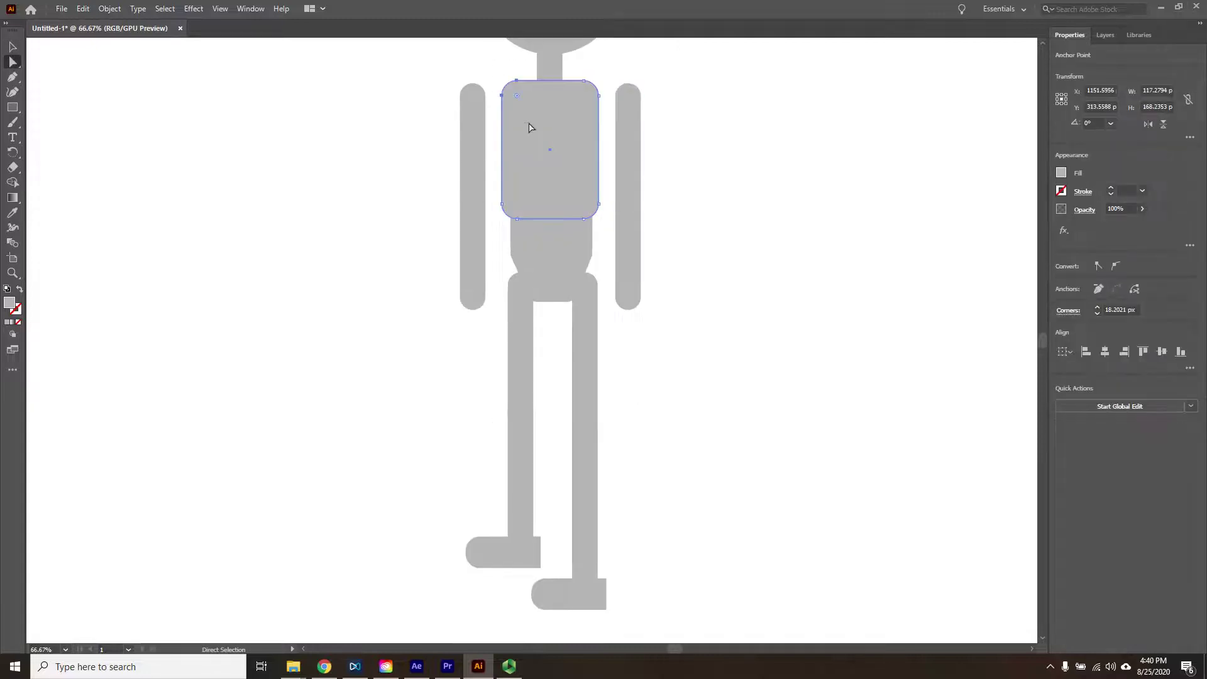
- Nudge the torso's top-left and top-right corners outward two steps each to widen the shoulders
left_click(498, 60)
left_click(526, 117)
key("Left")
key("Left")
key("Left")
key("Left")
key("Left")
key("Left")
key("Left")
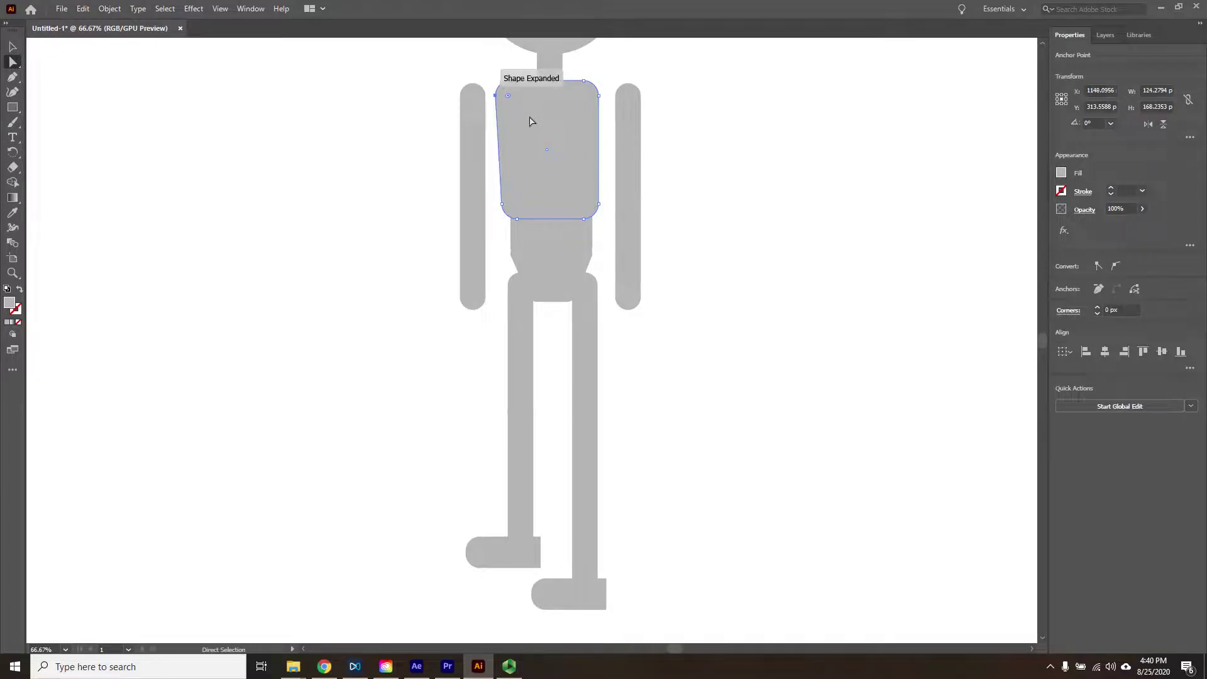
key("Left")
key("Left")
key("Left")
key("Left")
left_click_drag(577, 57, 606, 116)
key("Right")
key("Right")
key("Right")
key("Right")
key("Right")
key("Right")
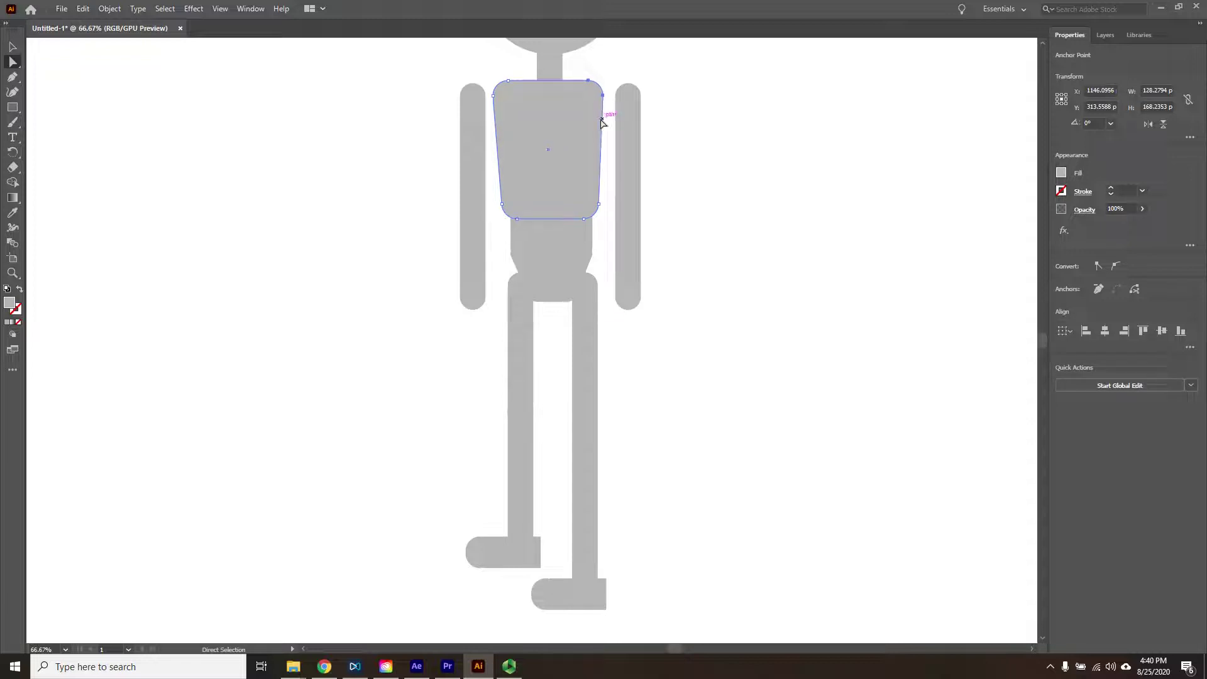
key("Right")
key("Right")
key("Right")
key("Right")
key("Right")
key("Right")
key("Right")
key("Right")
key("Right")
key("Right")
key("Right")
key("Right")
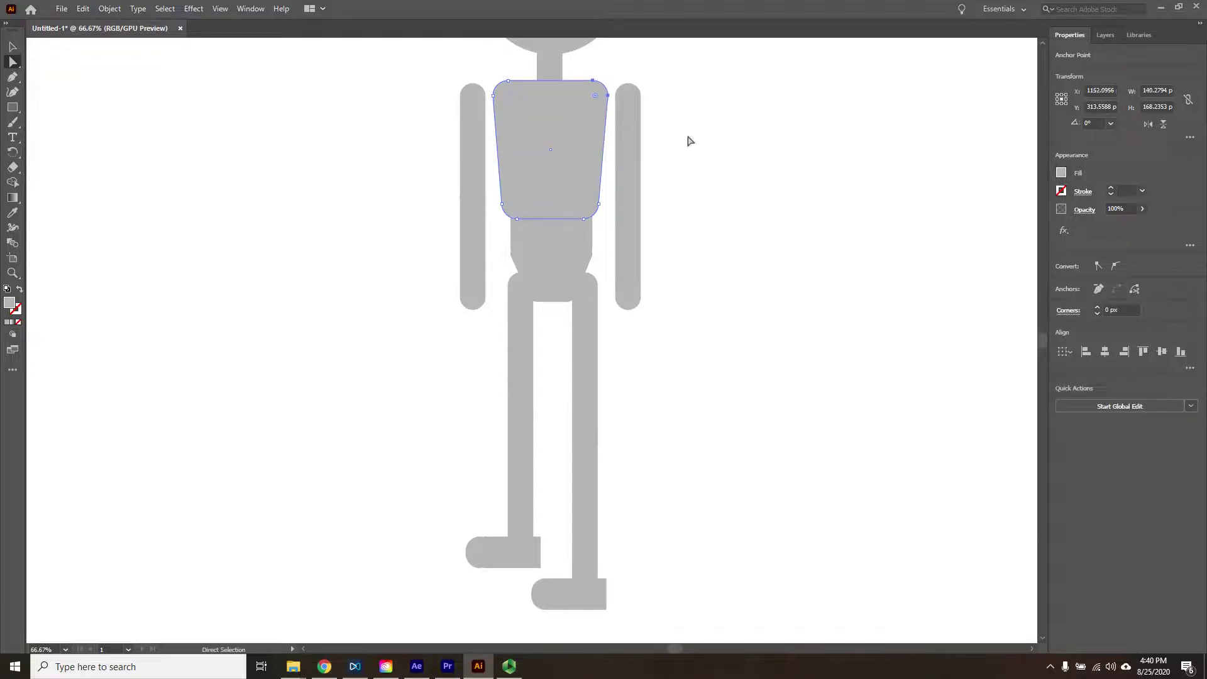
left_click(689, 141)
- Move the right and left arms snugly against the torso's sides
key("v")
left_click_drag(690, 141, 633, 245)
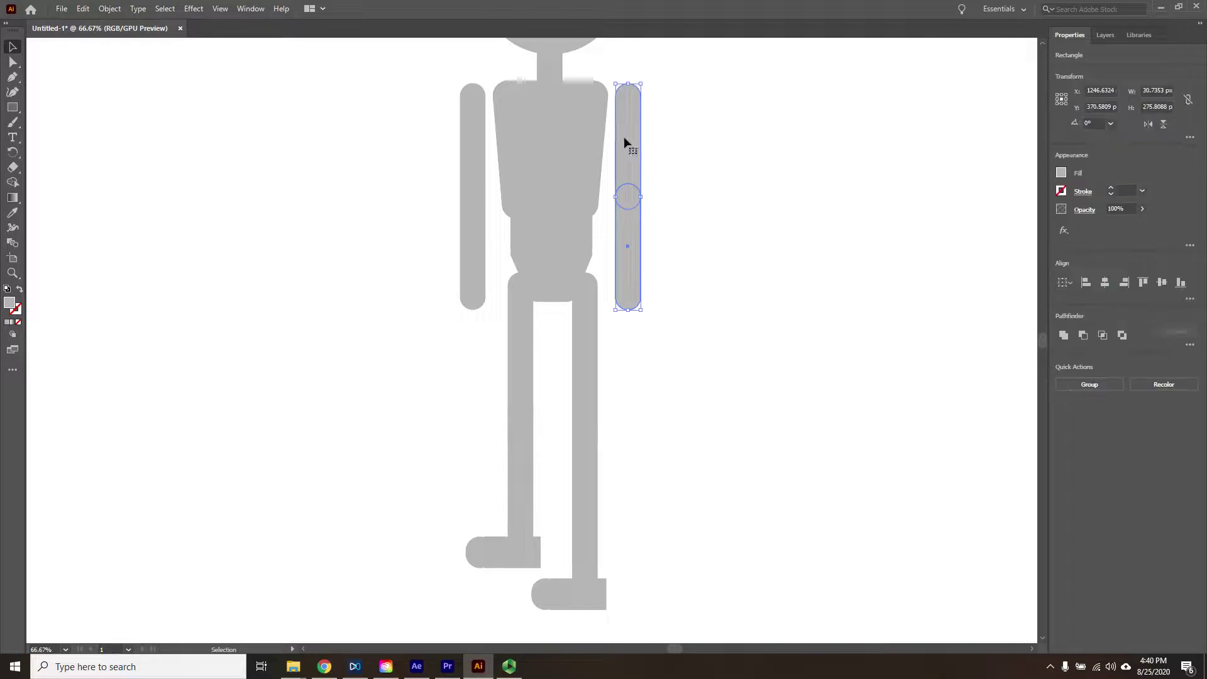
left_click_drag(625, 144, 613, 135)
left_click(654, 140)
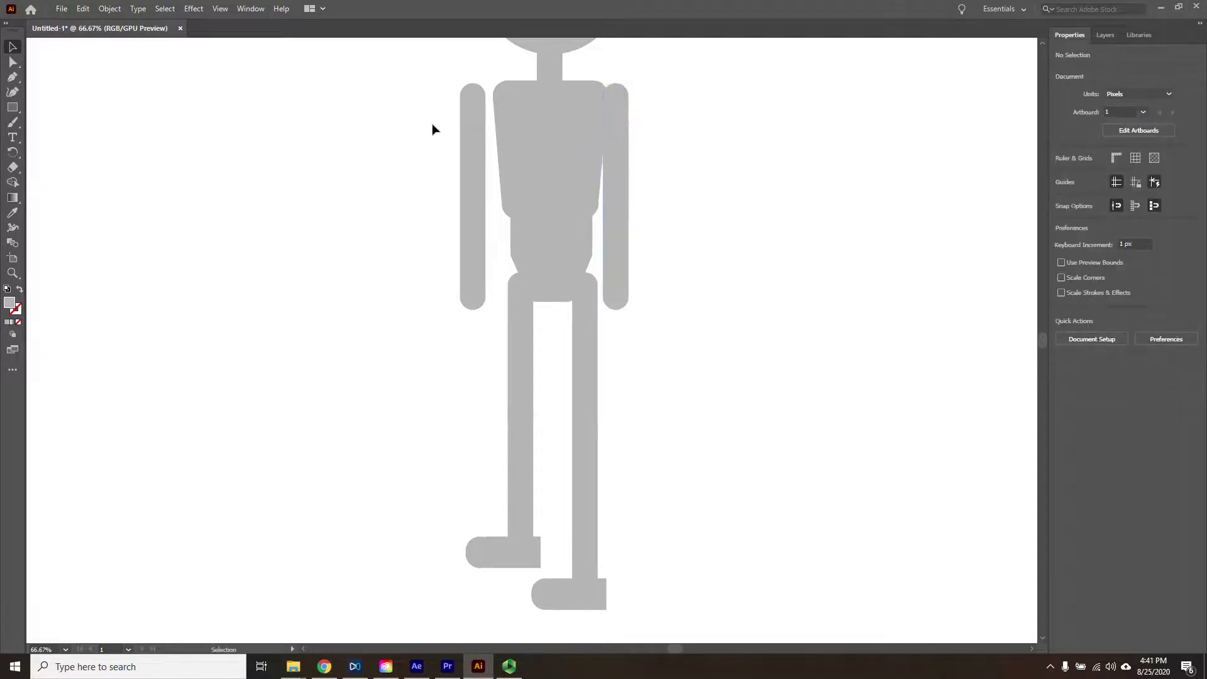
left_click_drag(422, 120, 470, 231)
left_click_drag(462, 162, 466, 163)
key("ctrl+shift+a")
key("ctrl+minus")
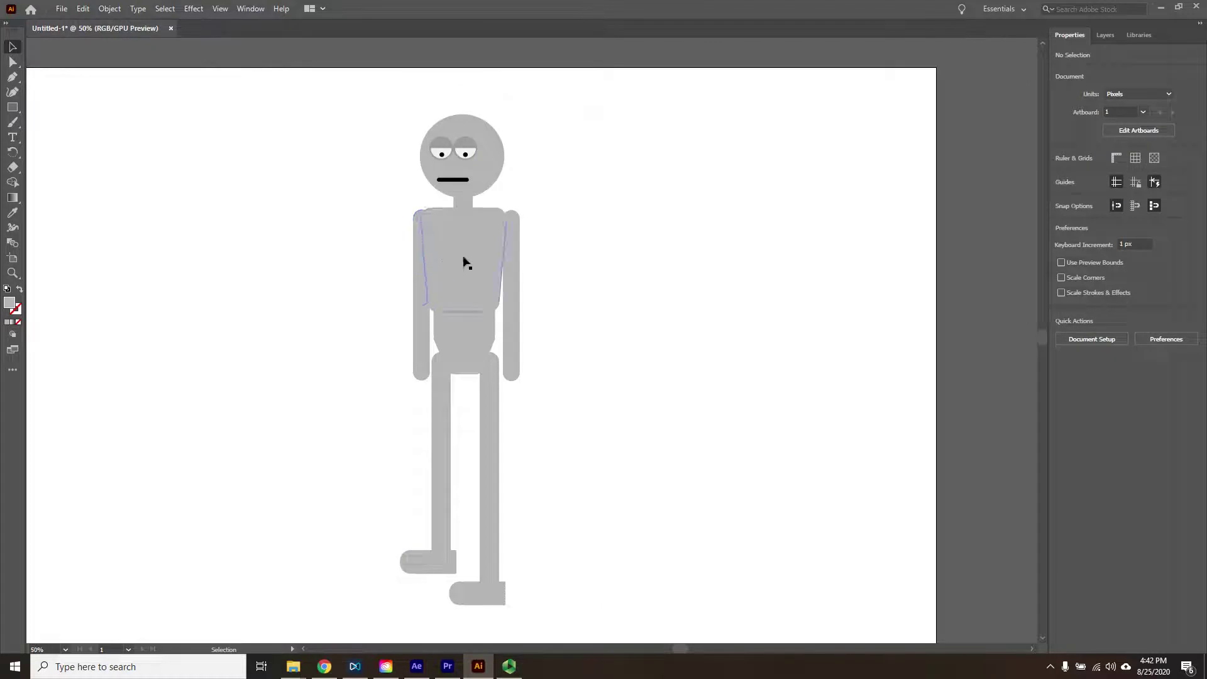
- Give both pieces of the left arm a darker gray fill swatch
left_click(515, 329)
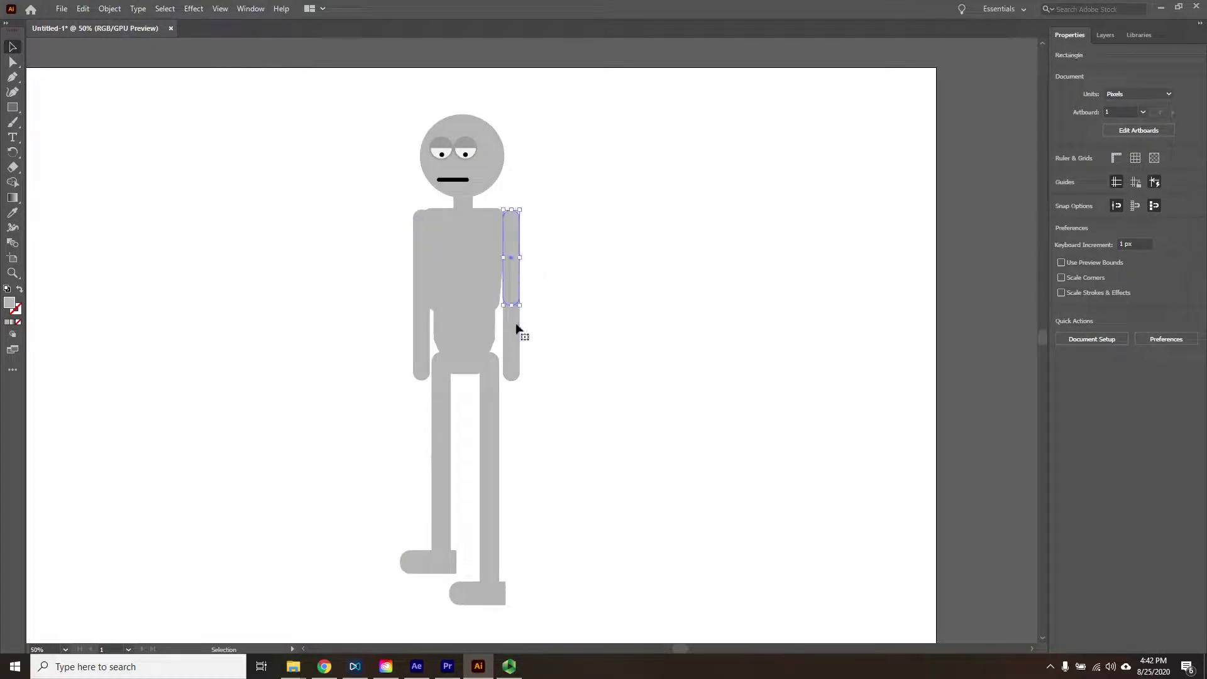
left_click(519, 358, "shift")
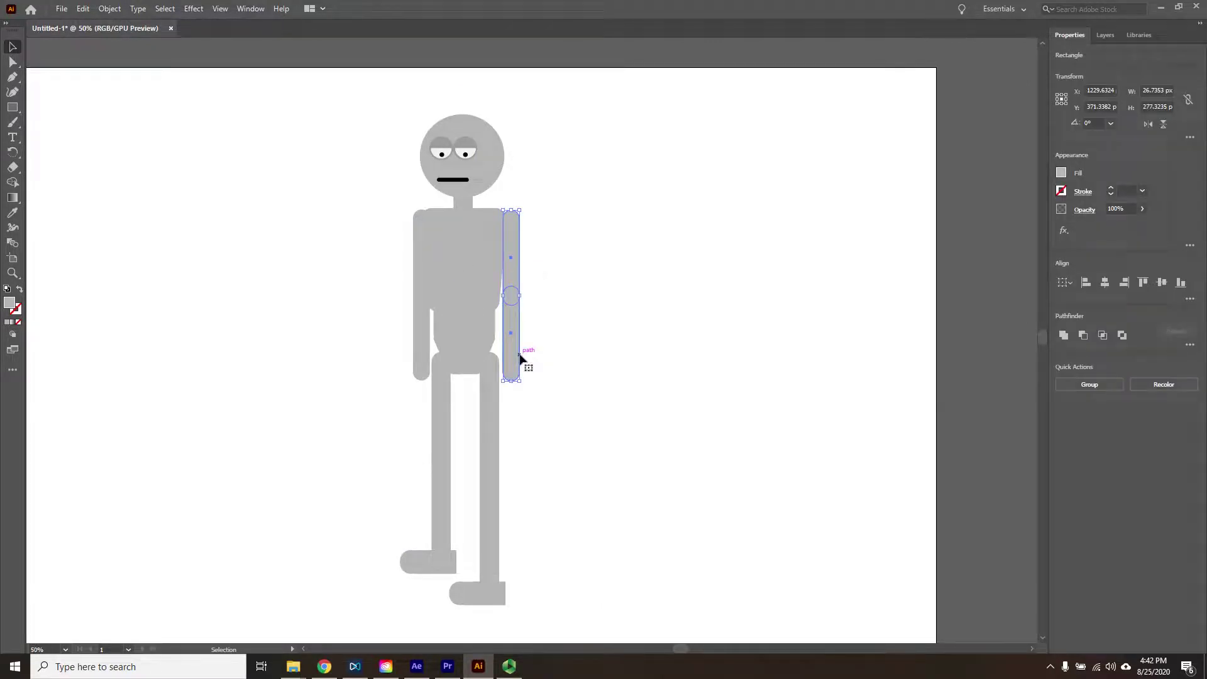
key("ctrl+alt")
key("ctrl+z")
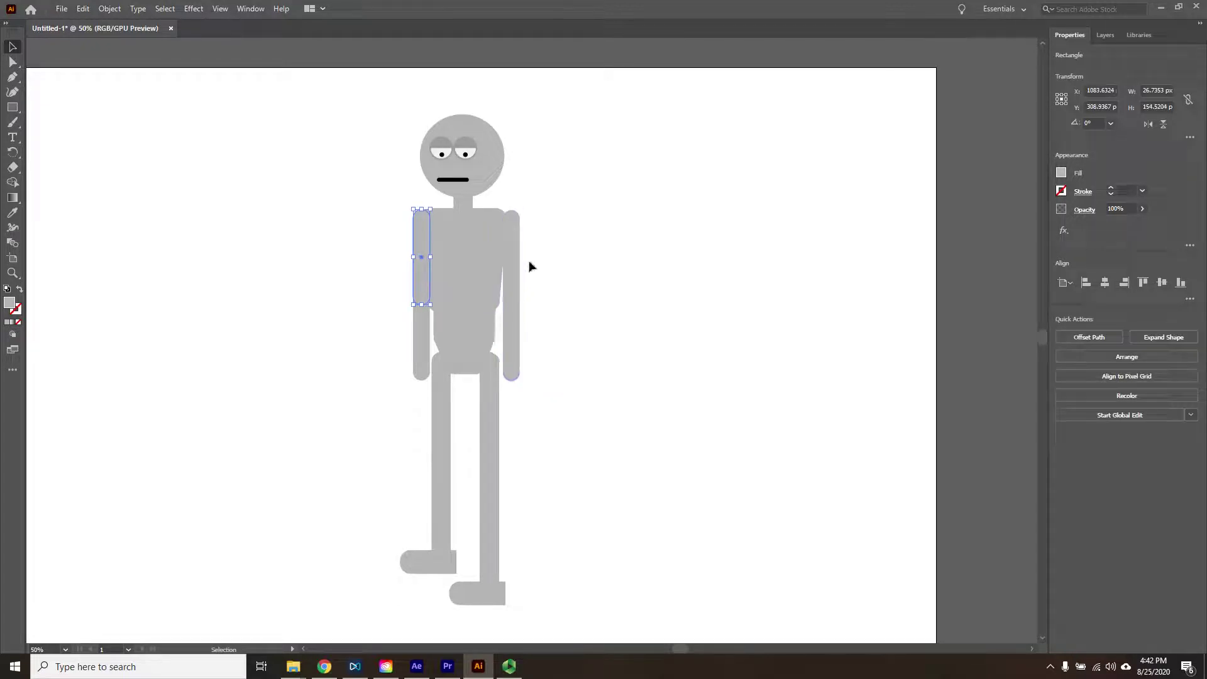
left_click_drag(415, 217, 415, 290)
left_click(413, 269, "shift")
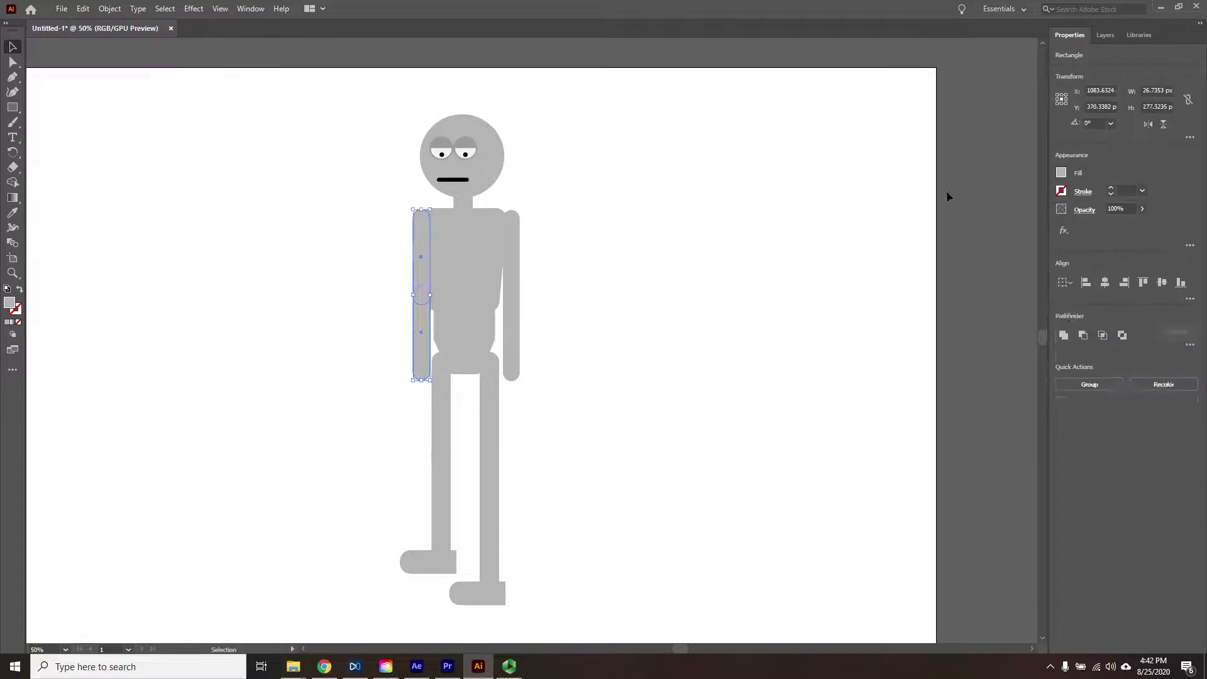
left_click(1060, 174)
left_click(986, 254)
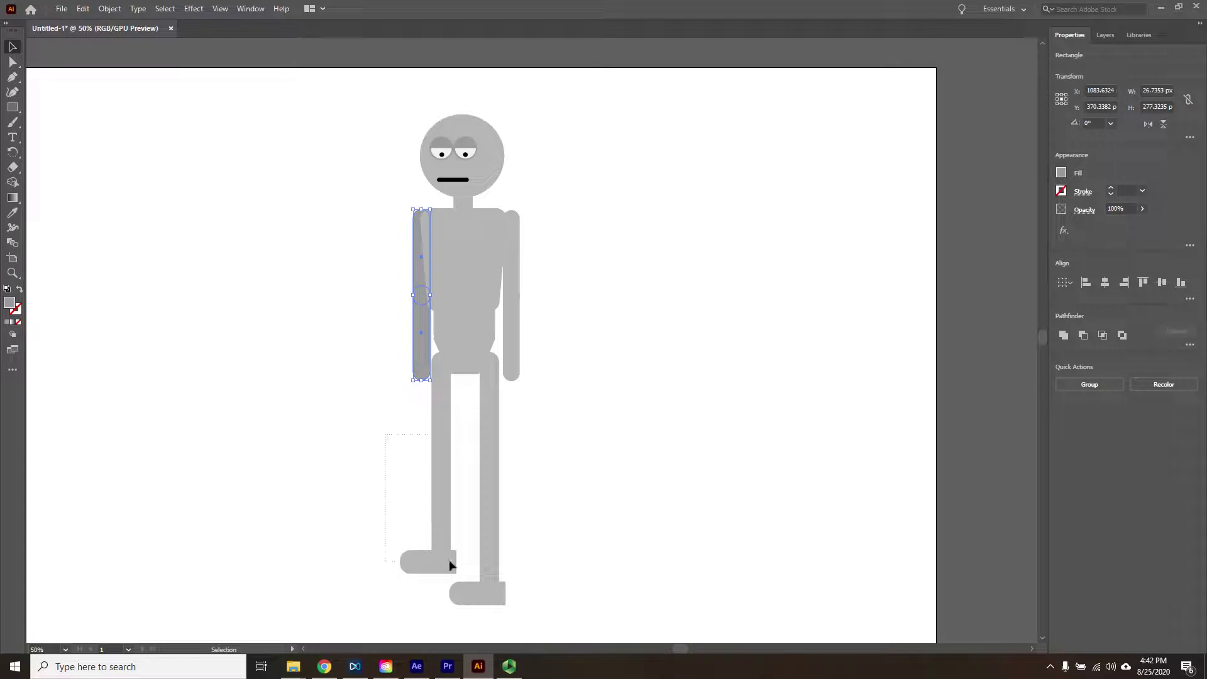
- Fill the left leg and foot with the same darker grey swatch
left_click_drag(450, 564, 452, 566)
left_click(1060, 174)
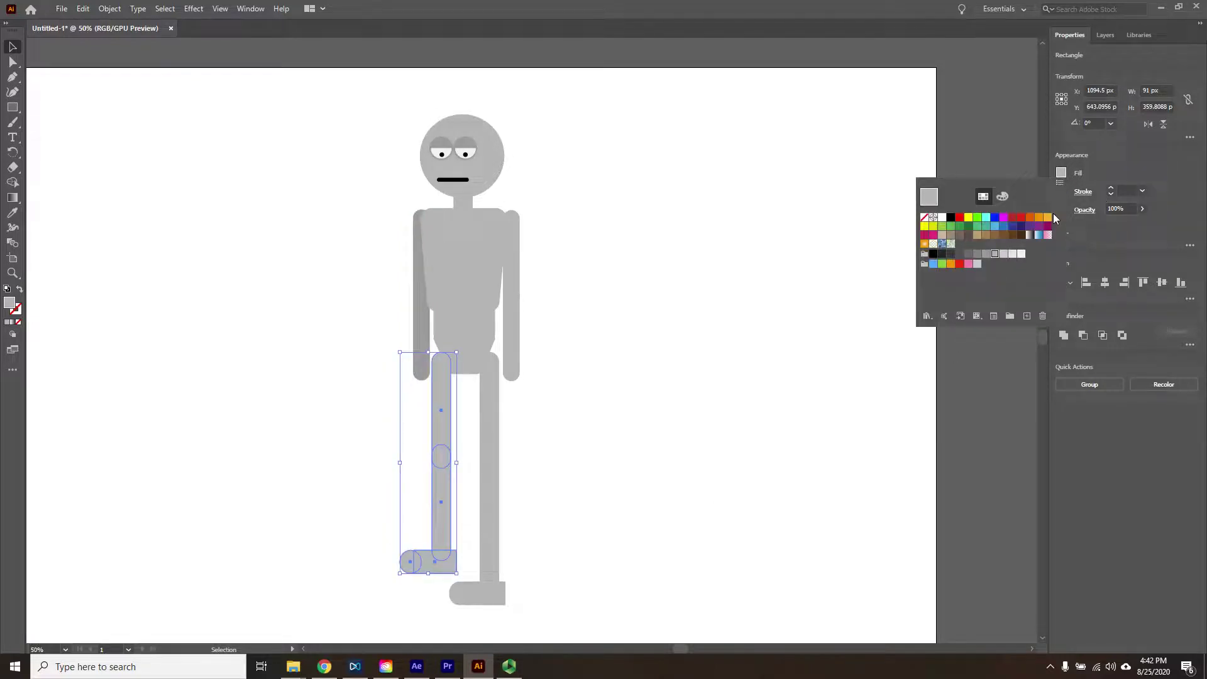
left_click(987, 254)
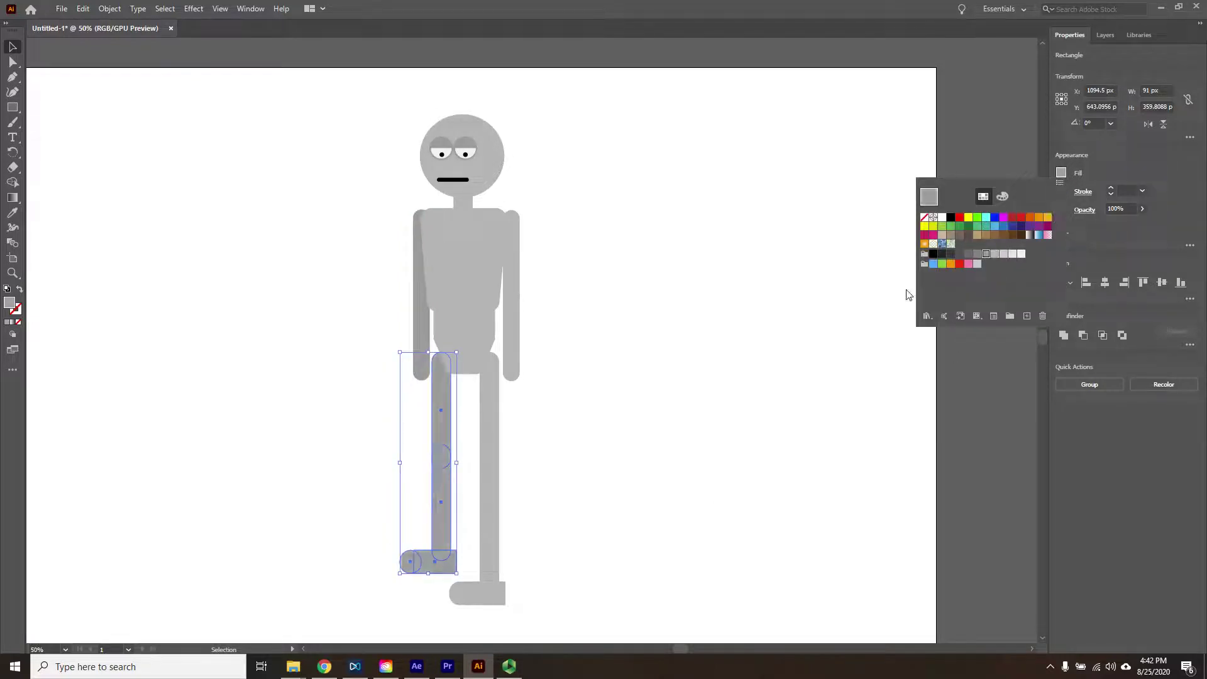
left_click(636, 556)
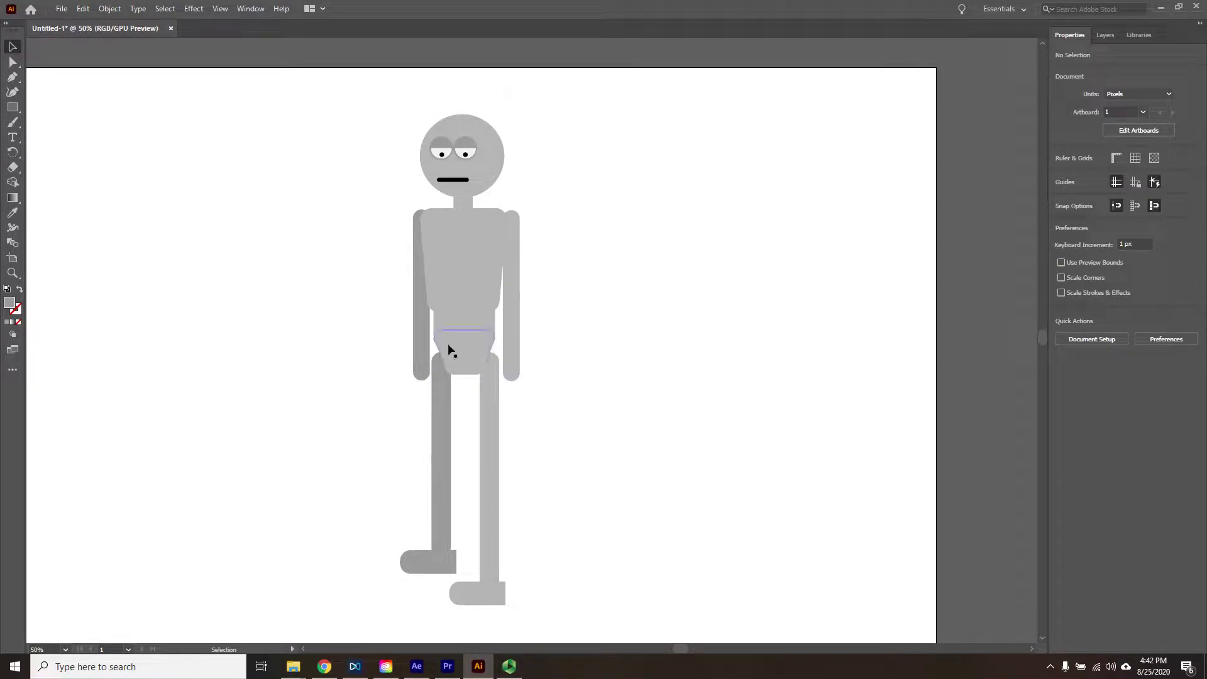
key("ctrl+1")
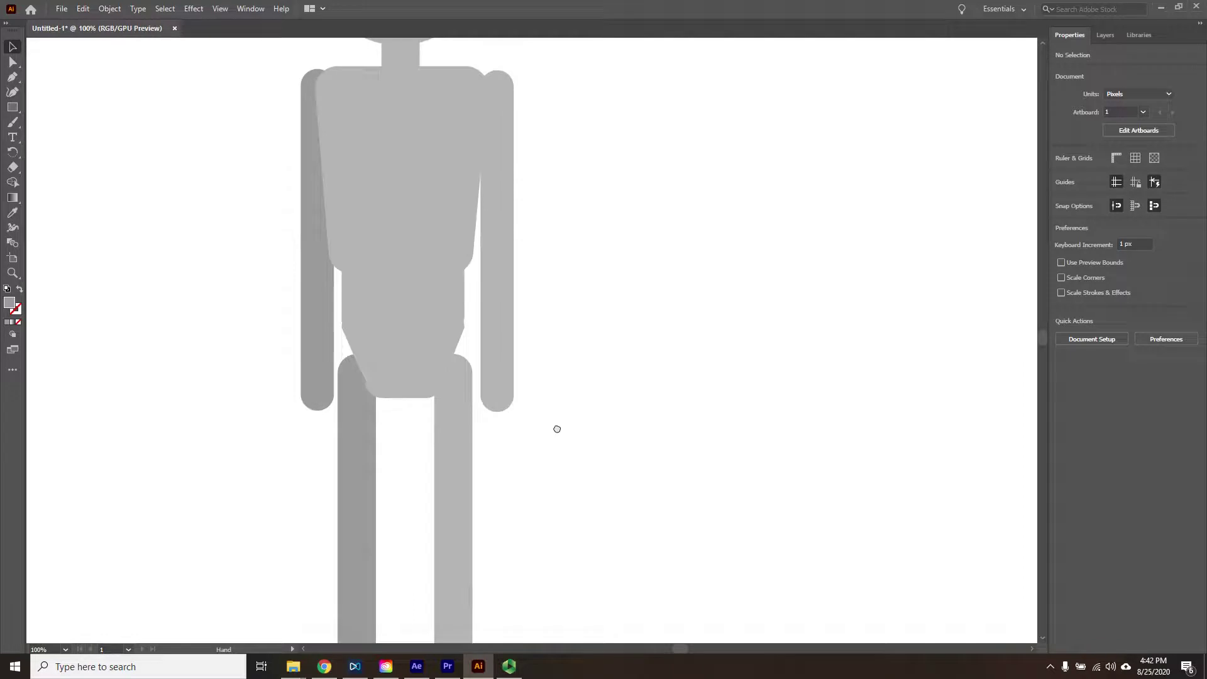
- Draw thin thumb and larger palm rectangles, tilt the thumb to about 330° and round its corners
scroll(439, 283, "down", 3)
scroll(440, 282, "left", 2)
left_click(12, 108)
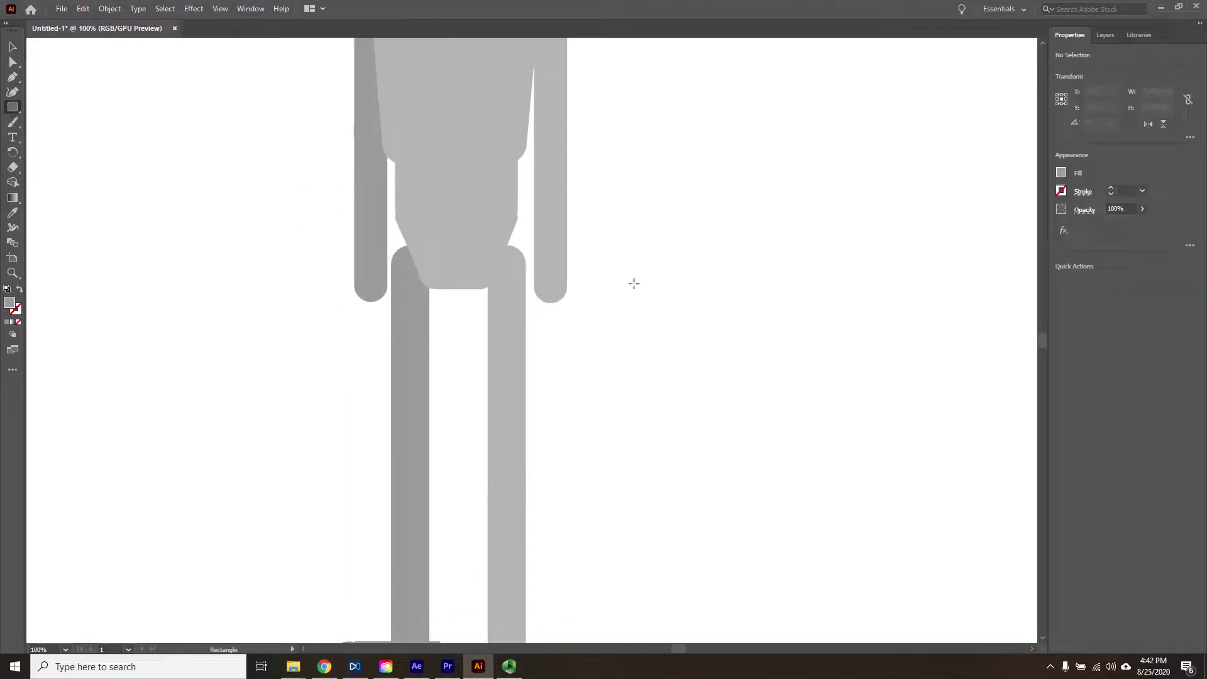
left_click_drag(634, 283, 651, 349)
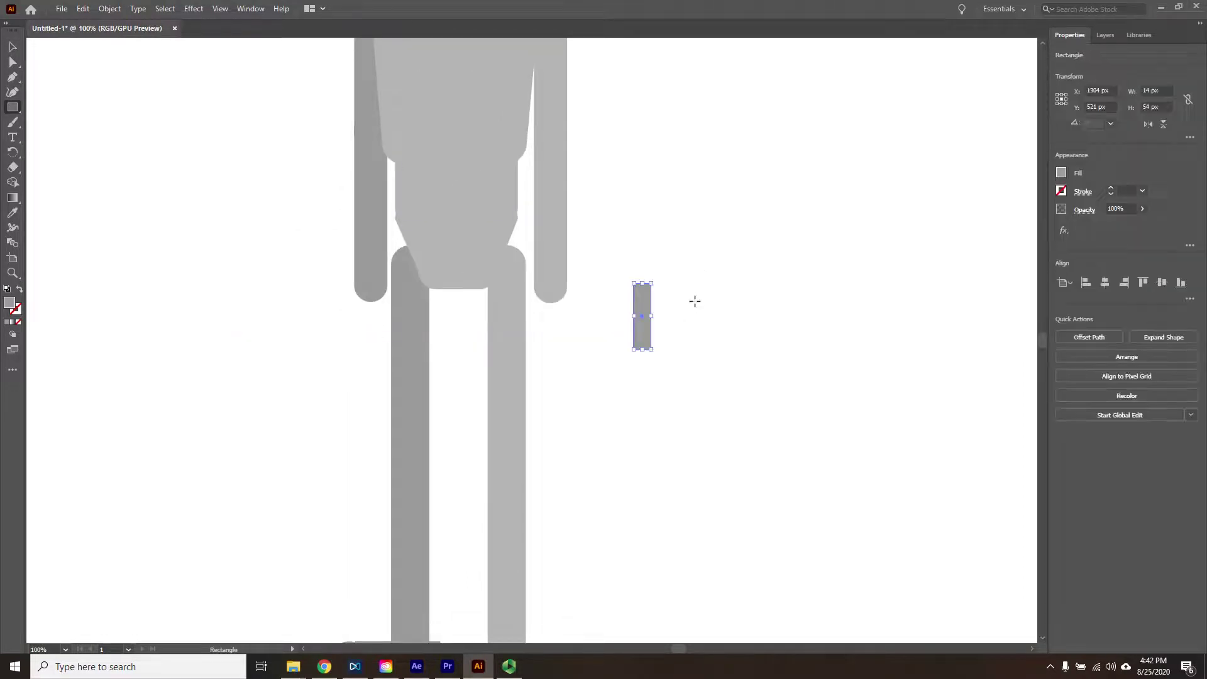
mouse_move(659, 283)
left_mouse_down()
mouse_move(699, 384)
mouse_move(658, 280)
left_mouse_up()
key("v")
left_click(642, 314)
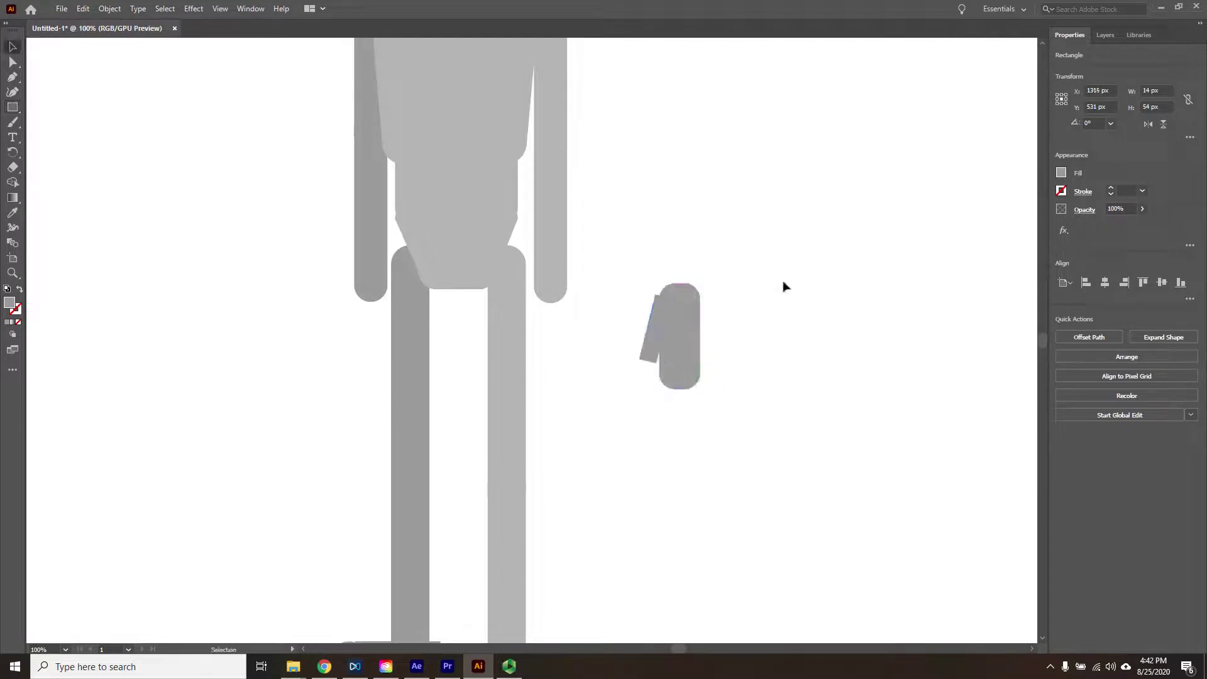
left_click(785, 288)
left_click(646, 343)
left_click_drag(646, 323, 633, 352)
key("ctrl+plus")
key("ctrl+plus")
left_click_drag(492, 386, 503, 375)
- Unite the thumb and palm with Pathfinder and move the hand to the end of the left arm
left_click_drag(733, 256, 530, 407)
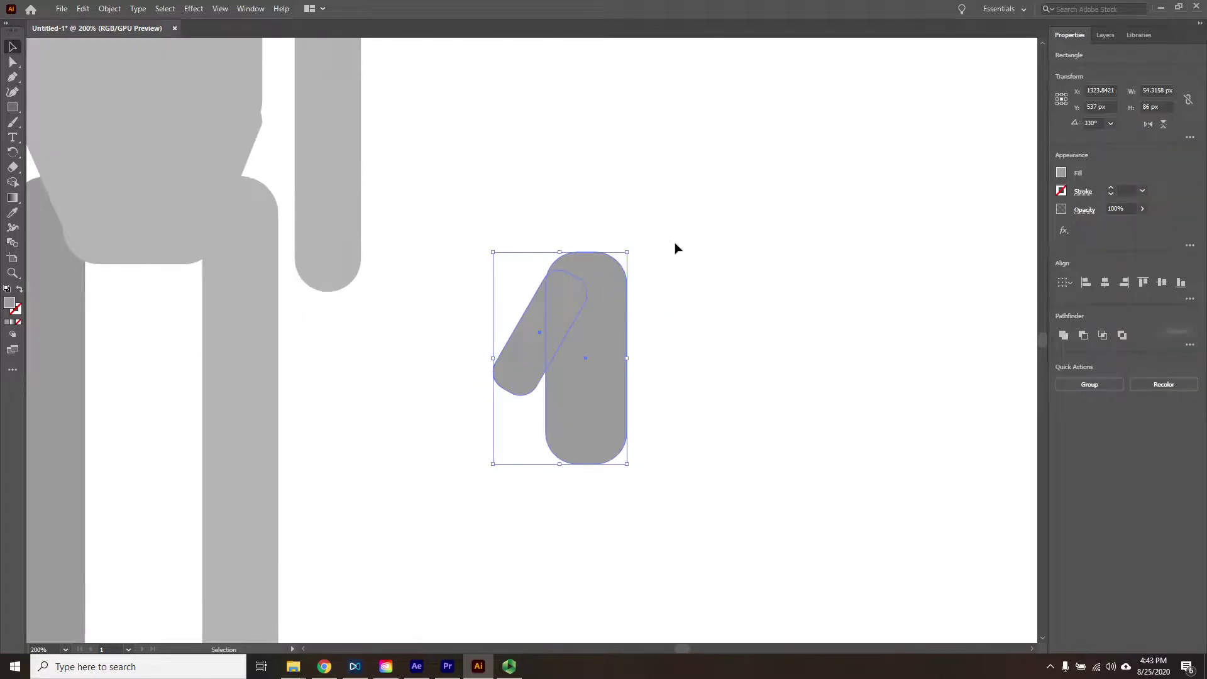
left_click(703, 328)
left_click_drag(717, 229, 632, 415)
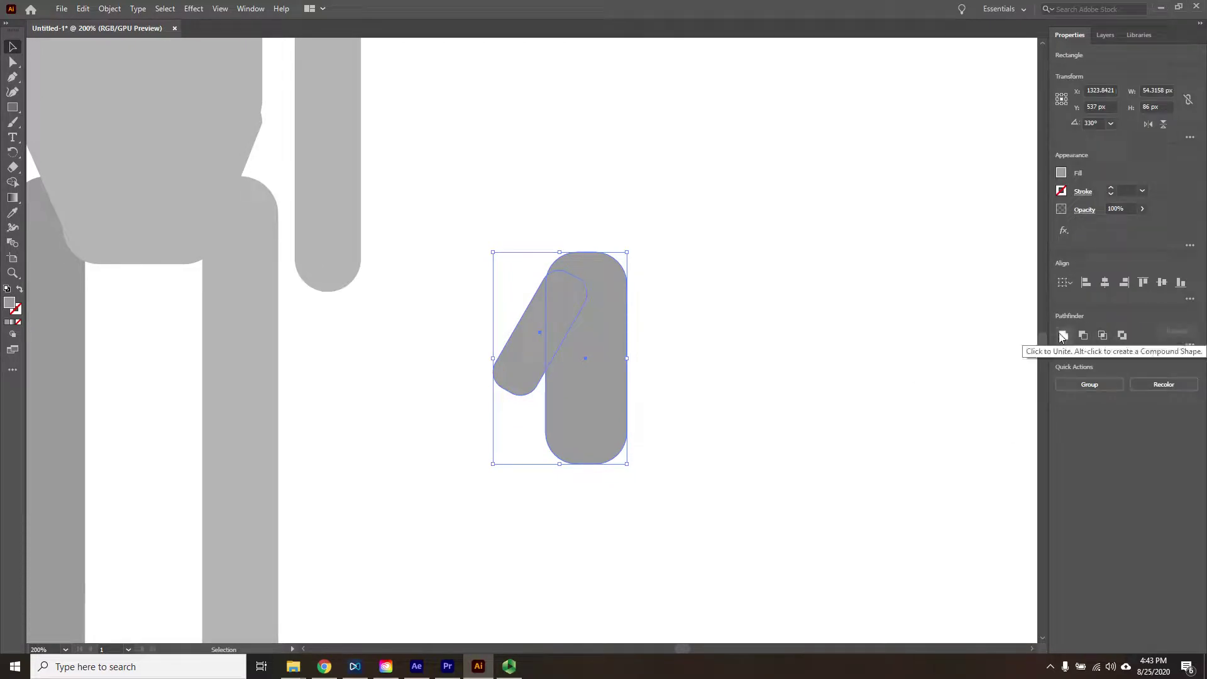
left_click(1061, 337)
left_click(639, 350)
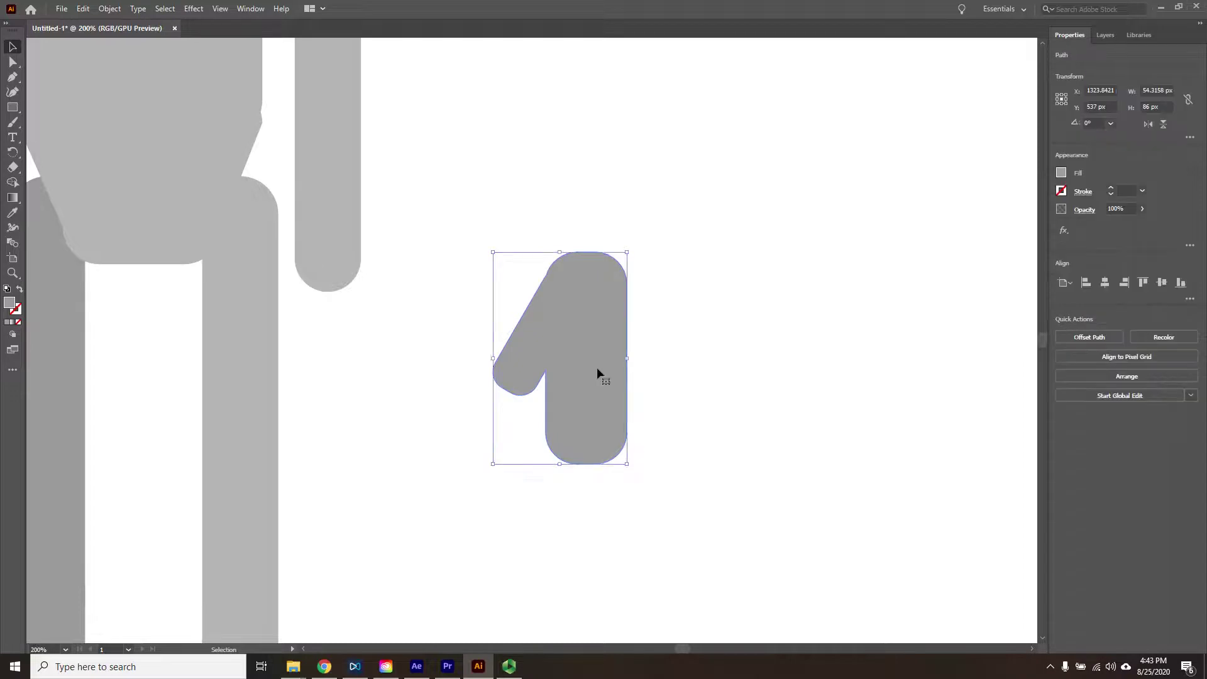
left_click_drag(598, 375, 428, 359)
key("ctrl+minus")
key("ctrl+minus")
key("ctrl+minus")
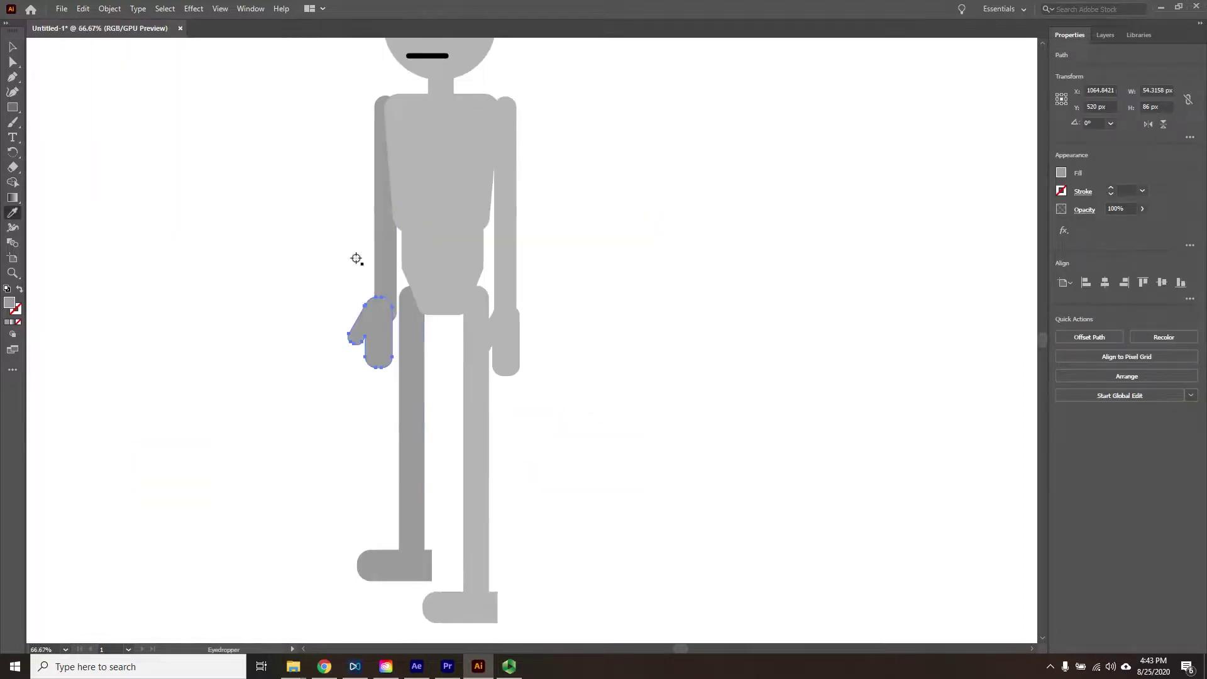
- Zoom out to frame the whole figure and show the Layers panel with everything on Layer 1
left_click(335, 275)
scroll(654, 272, "down", 1)
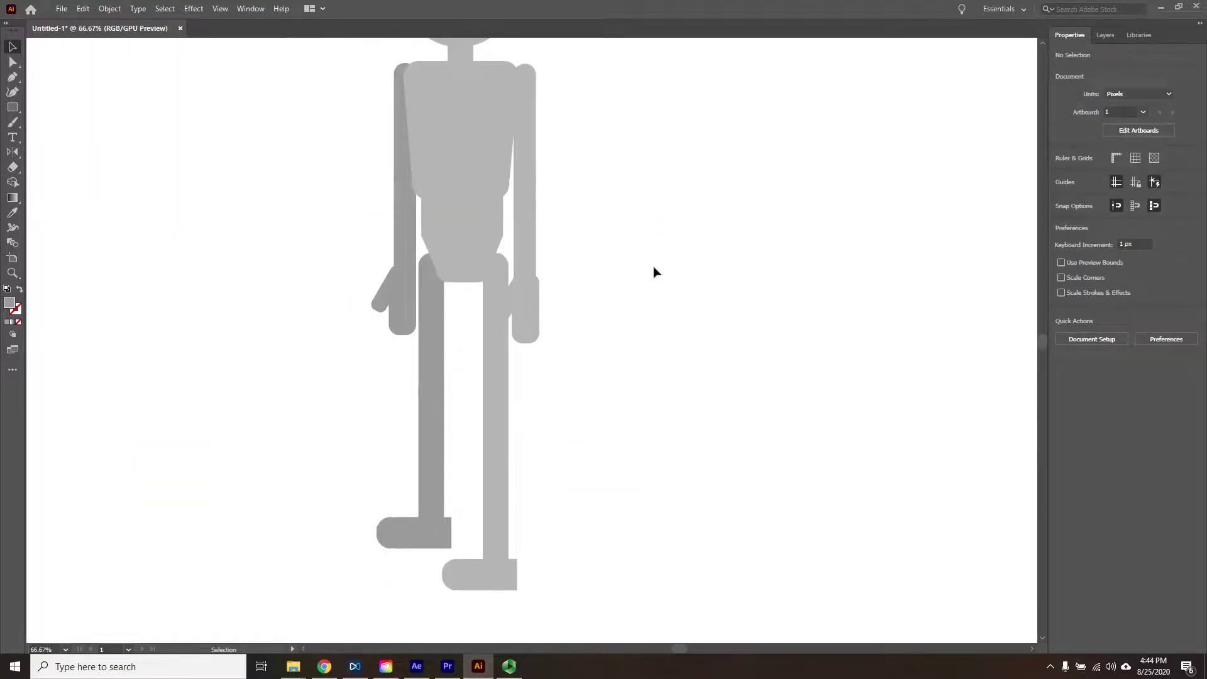
key("ctrl+minus")
left_click_drag(654, 271, 660, 338)
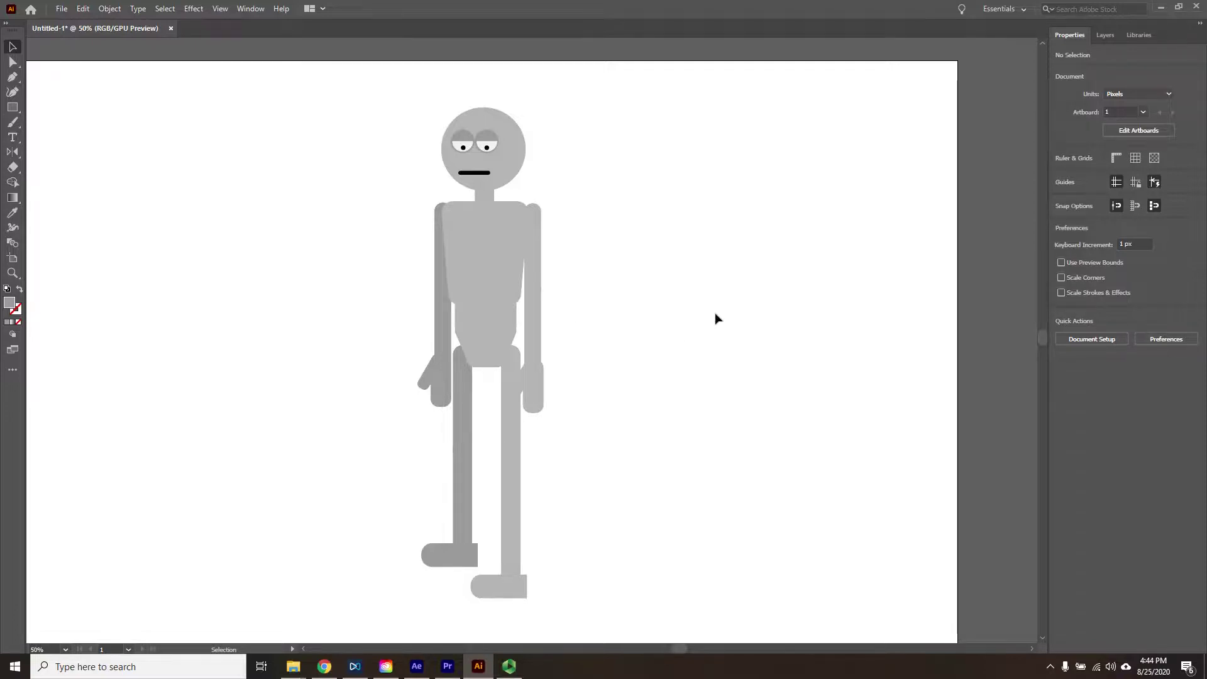
left_click_drag(349, 125, 597, 578)
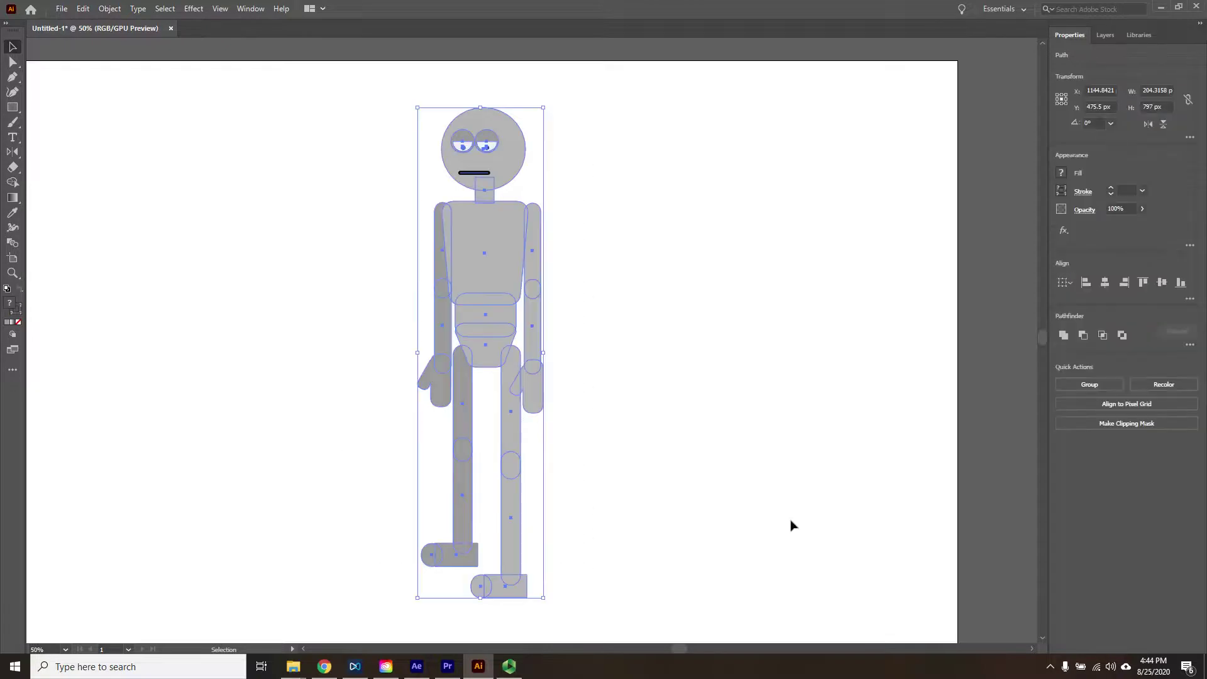
left_click(723, 449)
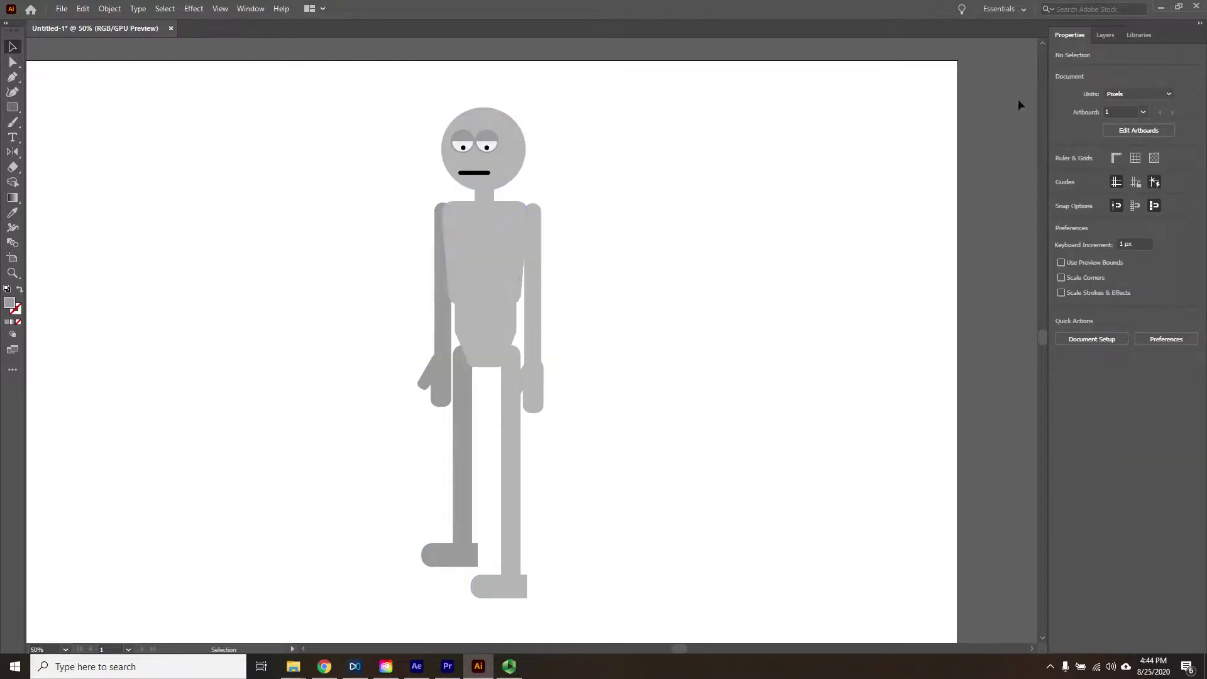
left_click(1106, 35)
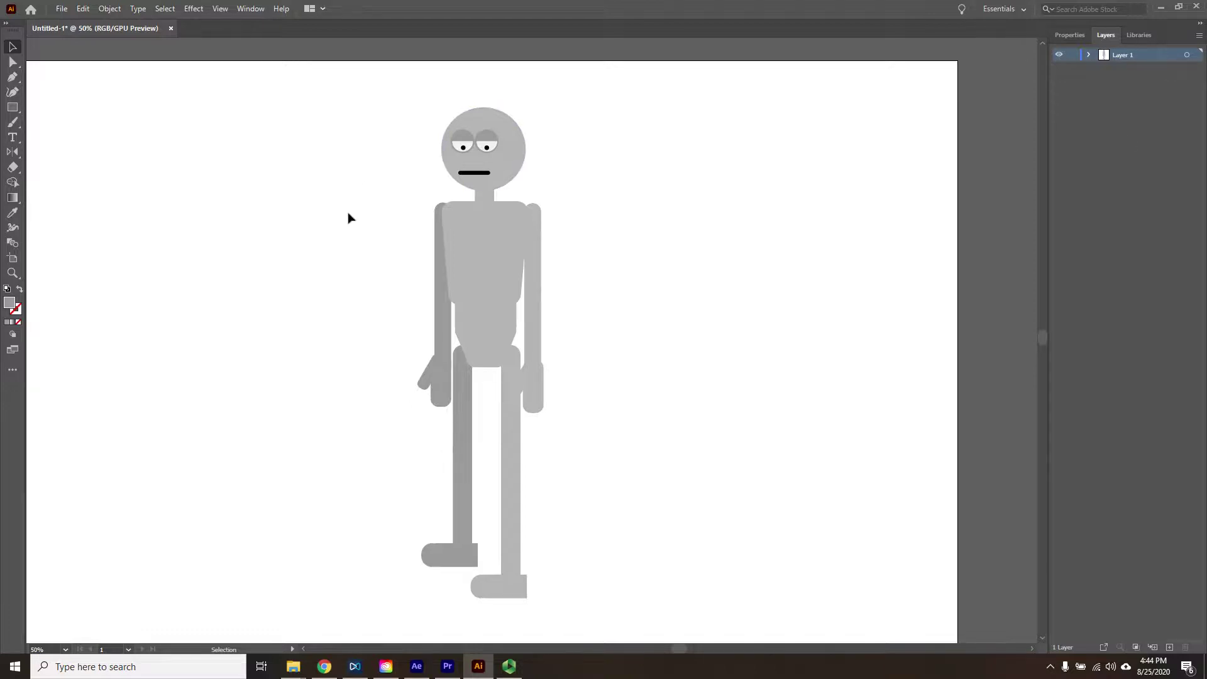
- Put the first hand path on its own top-level layer named 'hand R'
left_click(456, 220)
left_click(729, 434)
left_click(1088, 54)
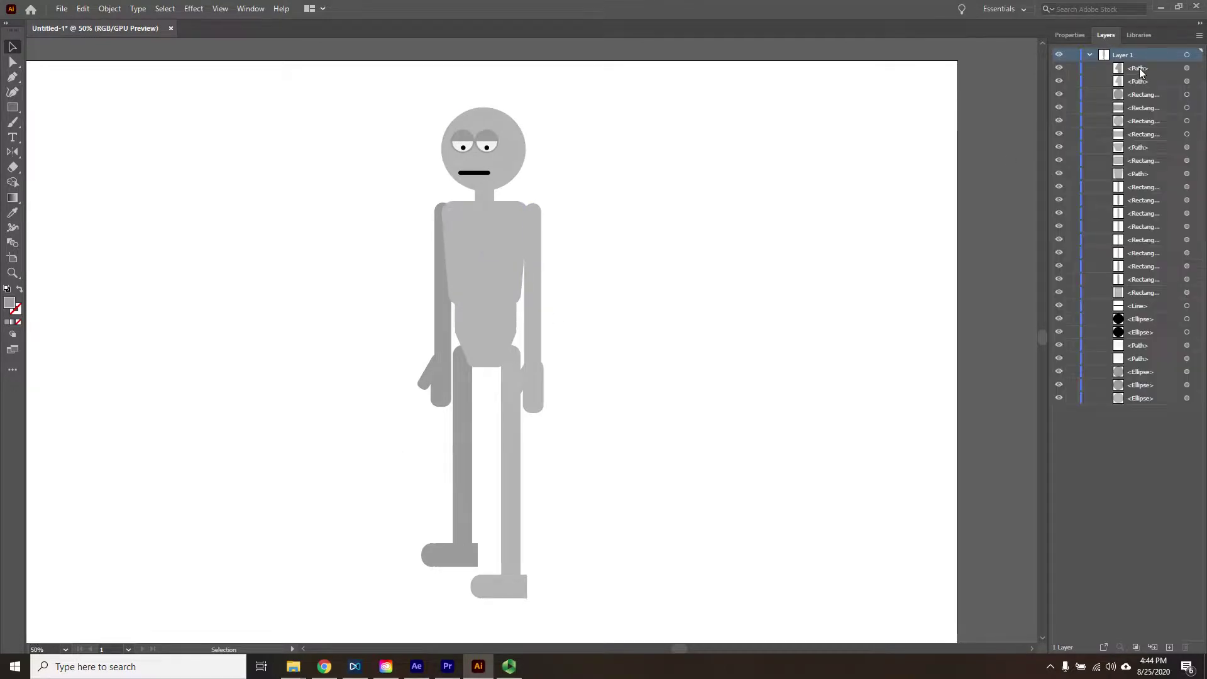
left_click(1139, 69)
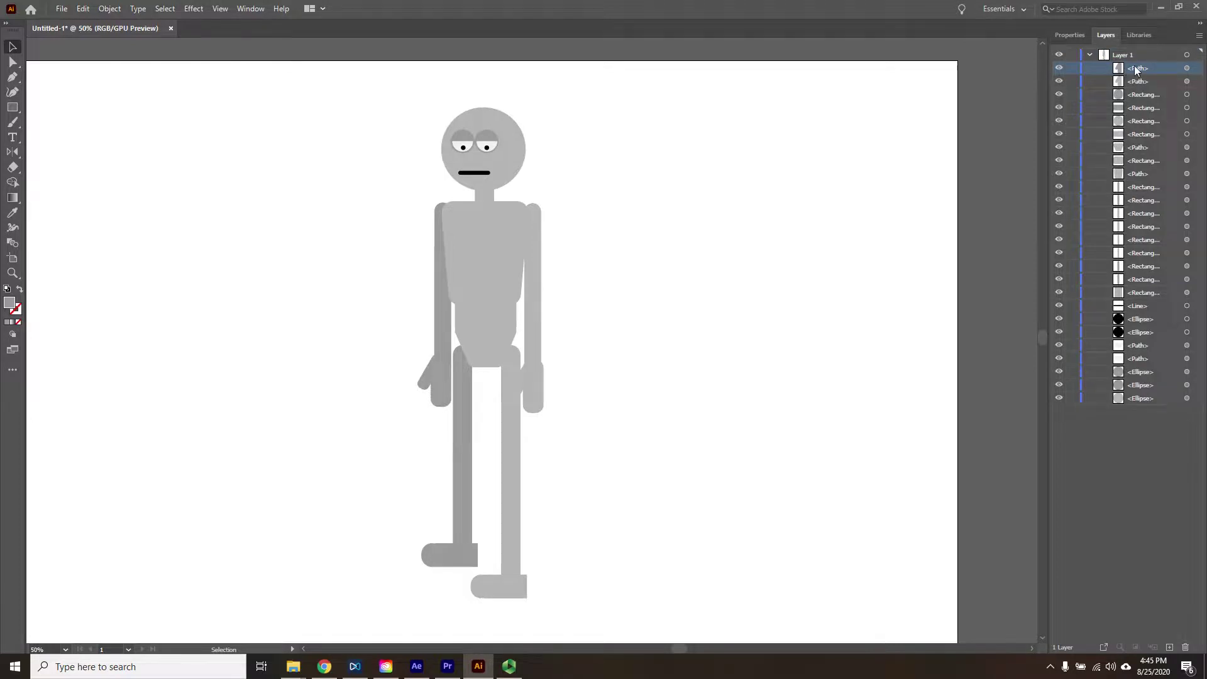
left_click(1198, 35)
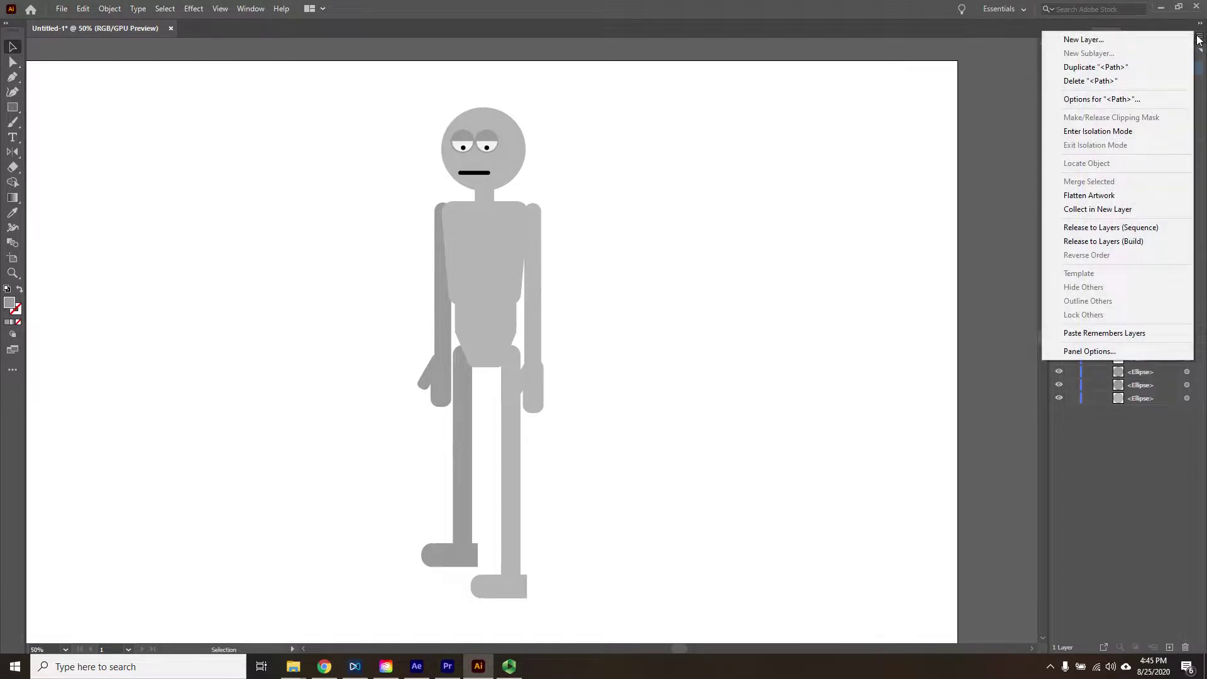
left_click(1115, 207)
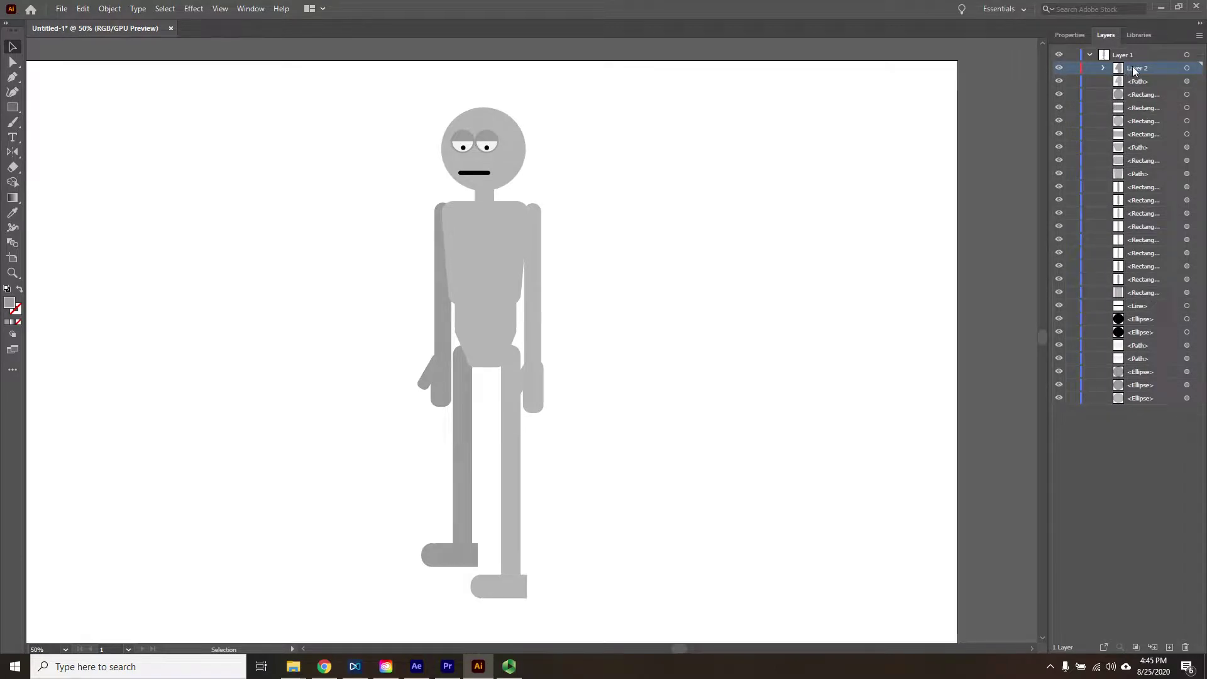
mouse_move(1132, 66)
left_mouse_down()
mouse_move(1102, 46)
mouse_move(1131, 49)
left_mouse_up()
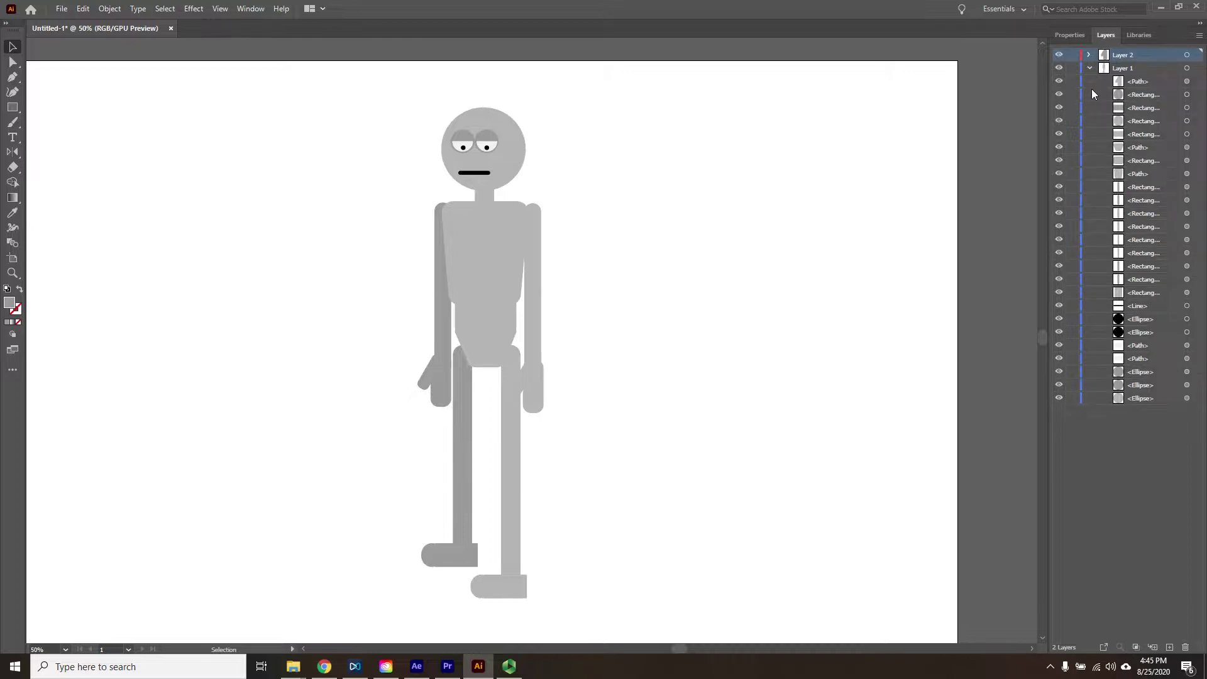
double_click(1122, 55)
left_click(432, 382)
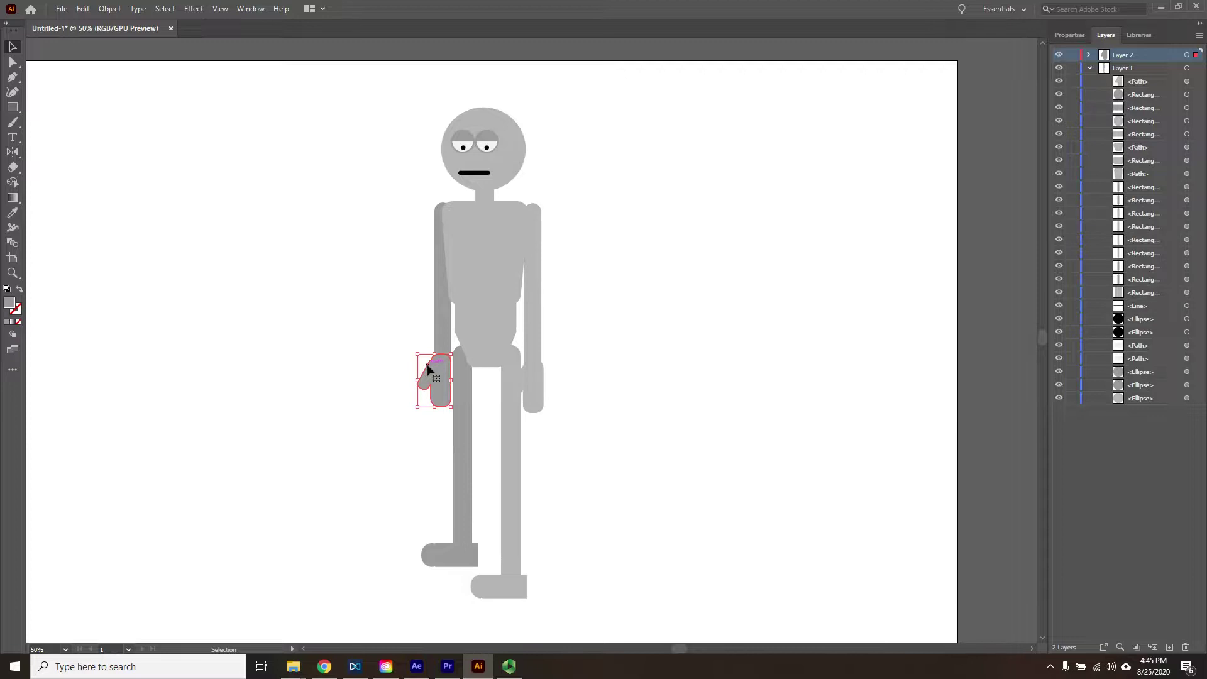
double_click(1125, 55)
type("hand R")
left_click(1139, 82)
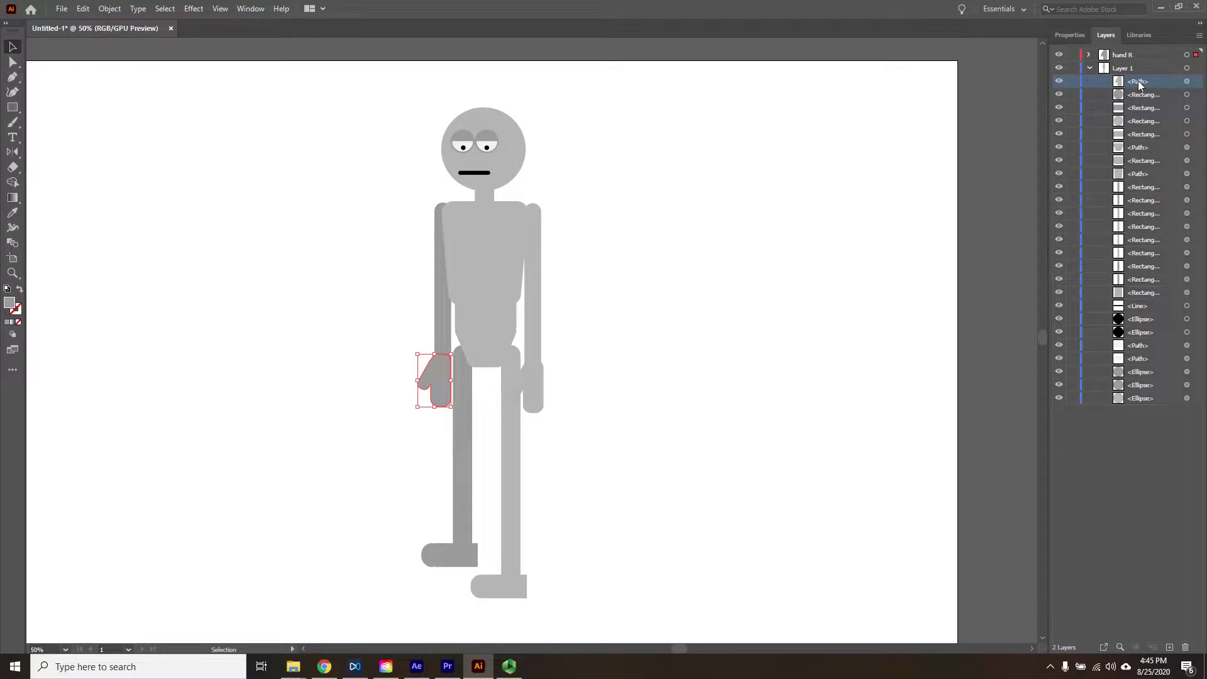
- Put the other hand on its own top-level layer named 'hand L'
left_click(1199, 36)
left_click(1120, 211)
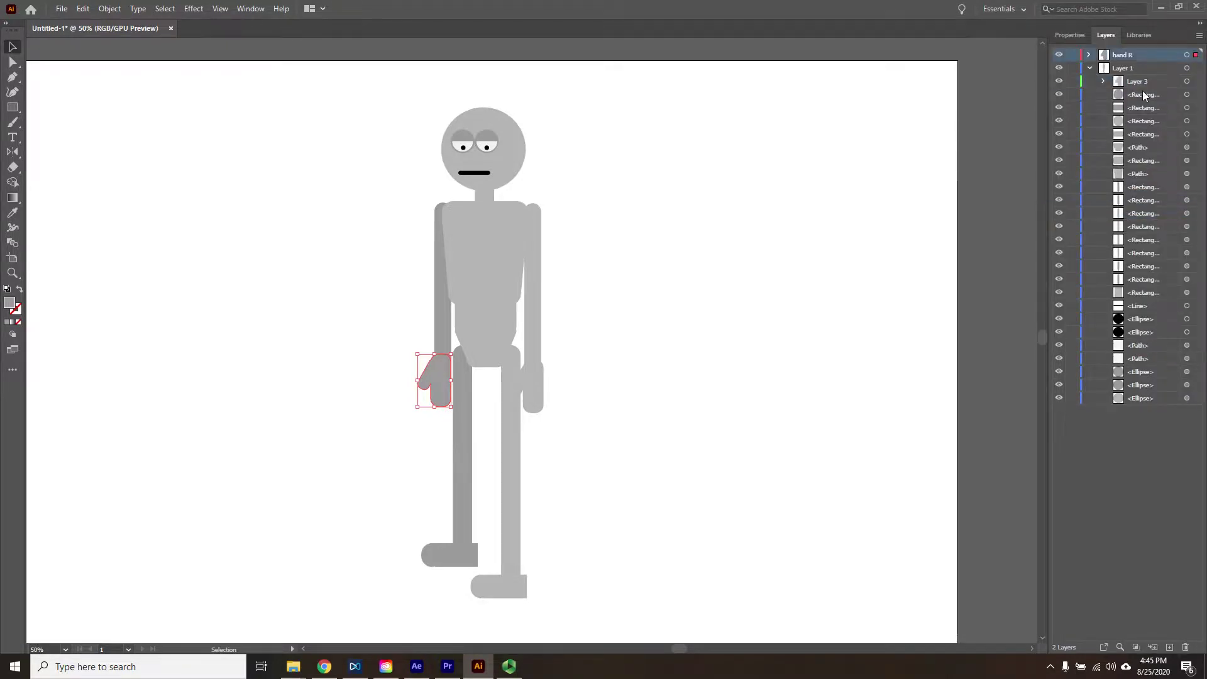
left_click_drag(1140, 82, 1125, 68)
double_click(1125, 69)
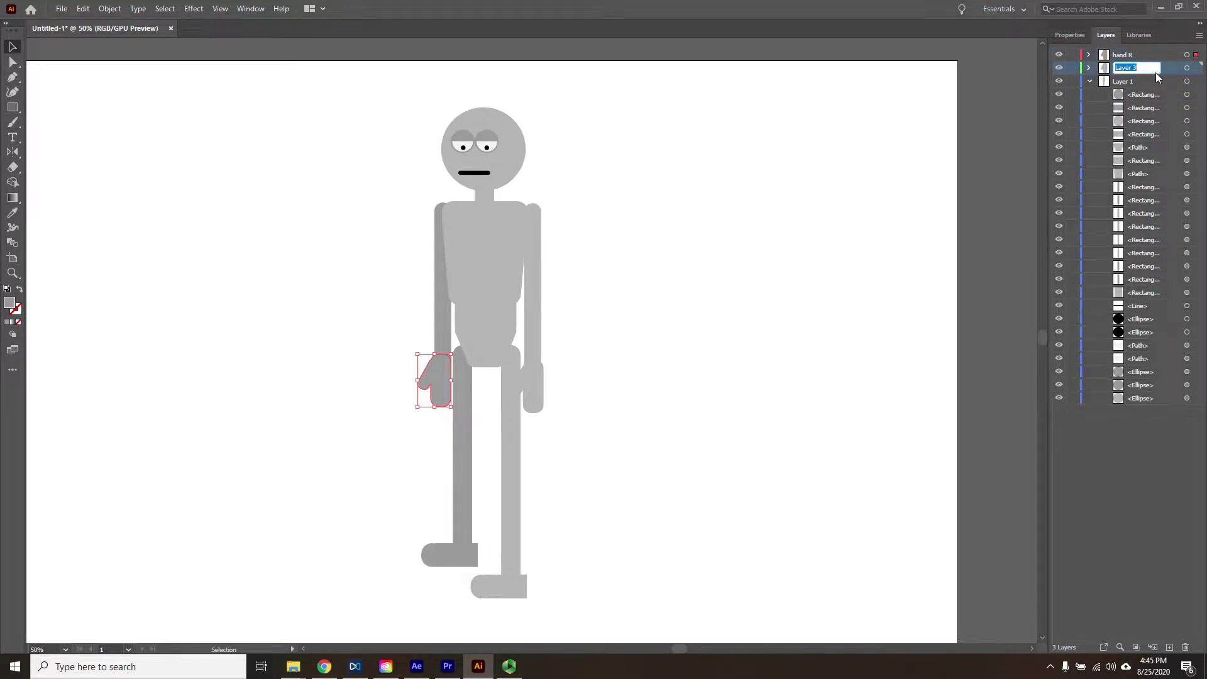
type("hand L")
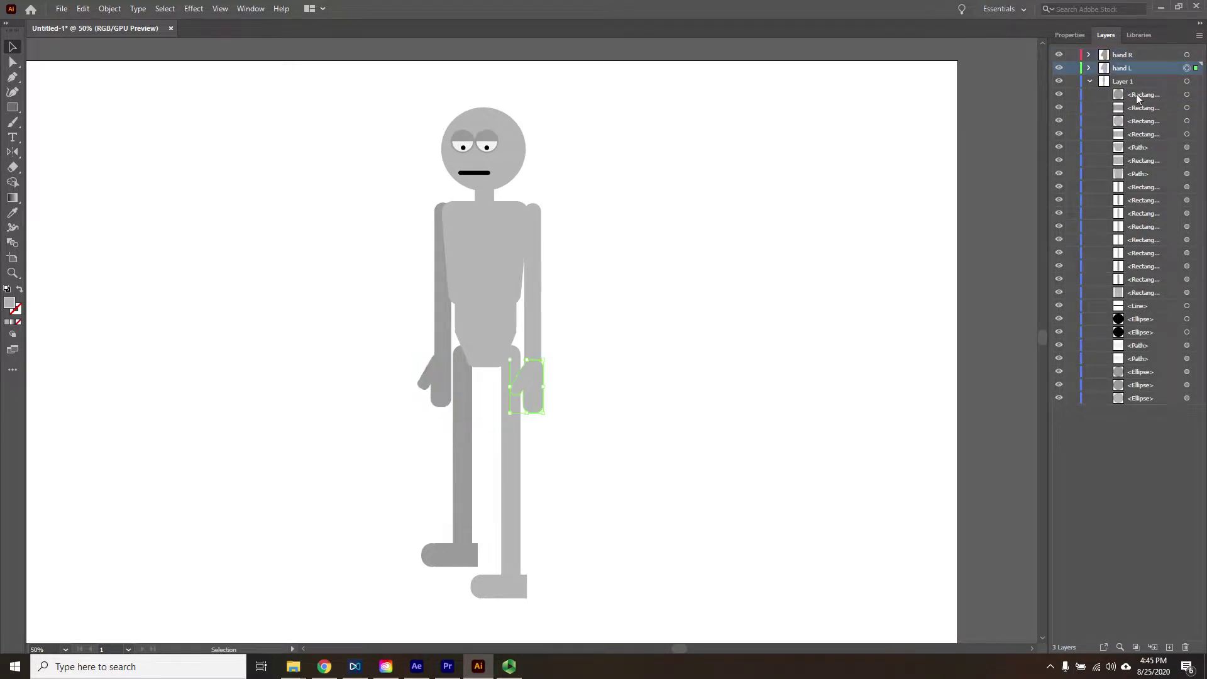
left_click(1147, 94)
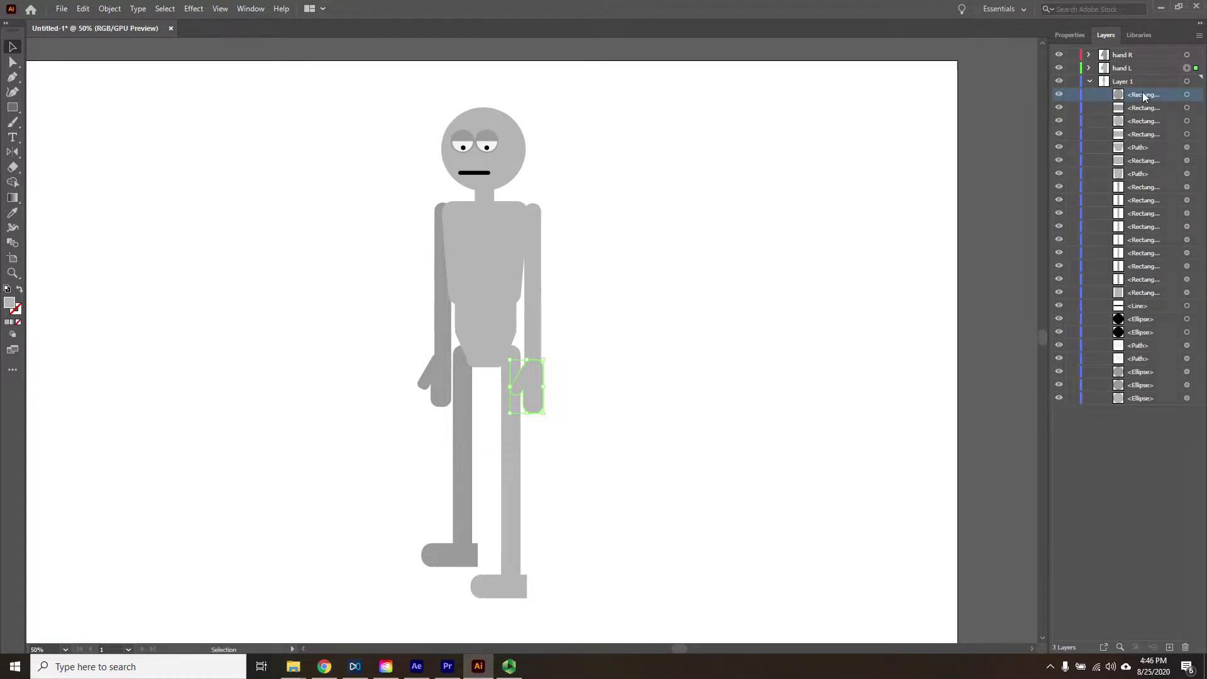
- Move the rounded toe piece and foot rectangle to top-level layers named 'toes R' and 'foot R'
left_click(1186, 94)
left_click(1199, 37)
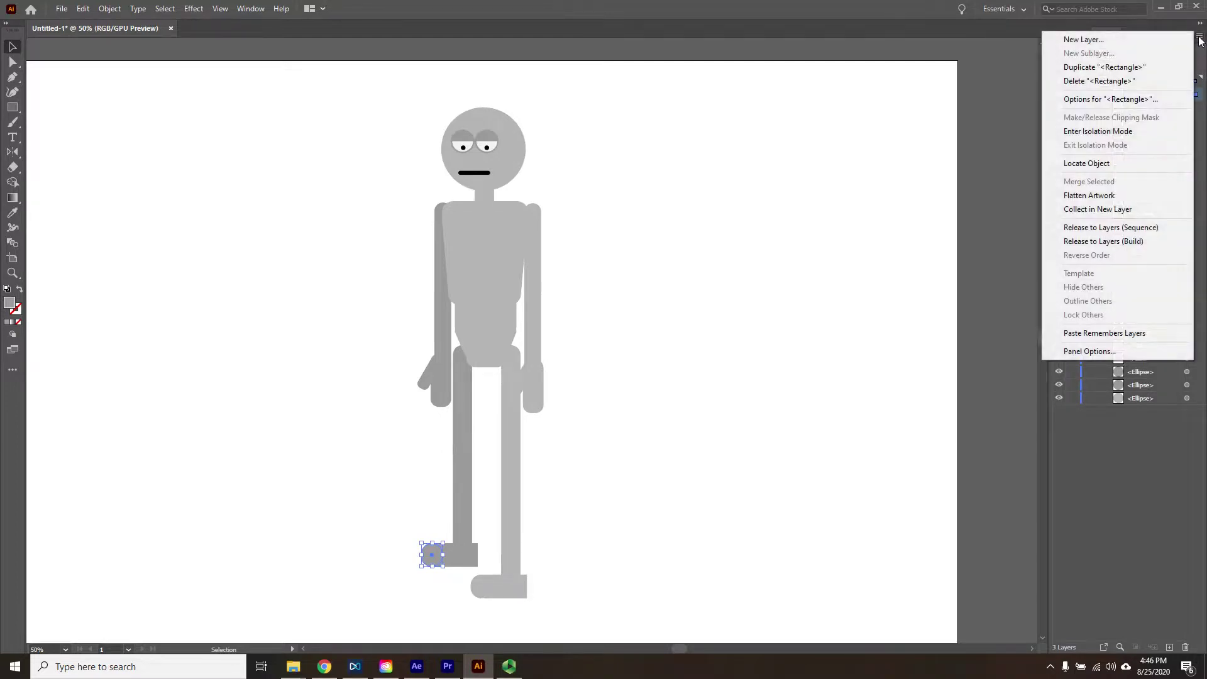
left_click(1108, 208)
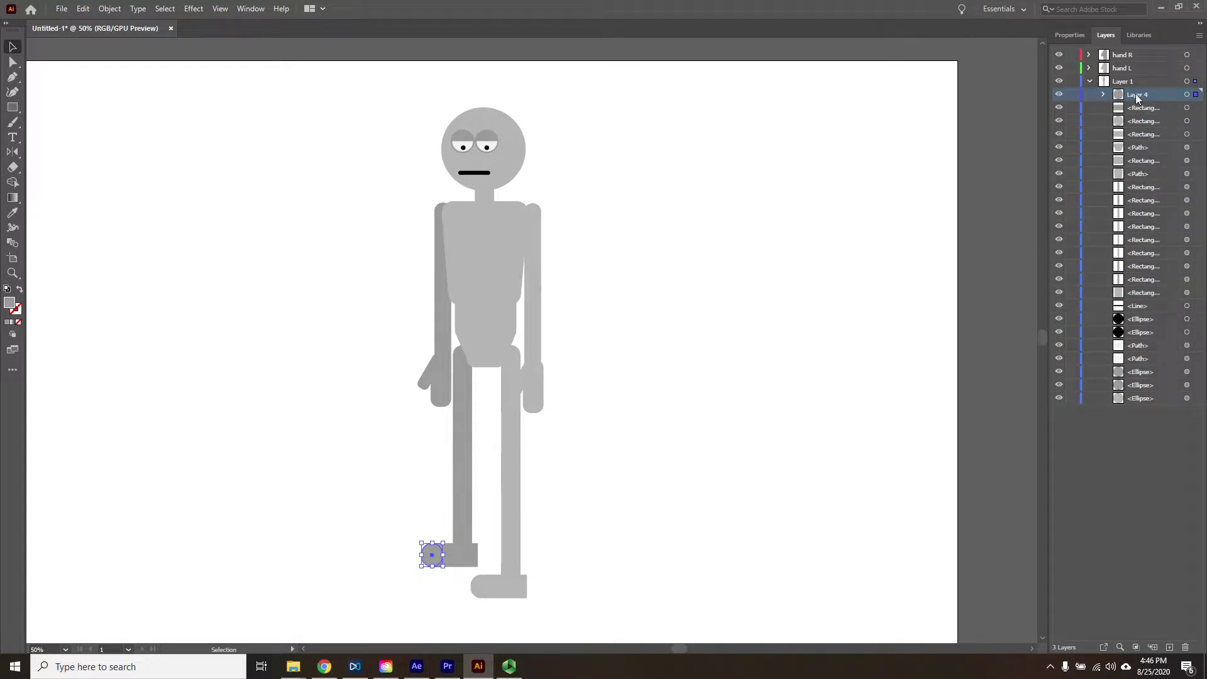
left_click_drag(1138, 96, 1129, 77)
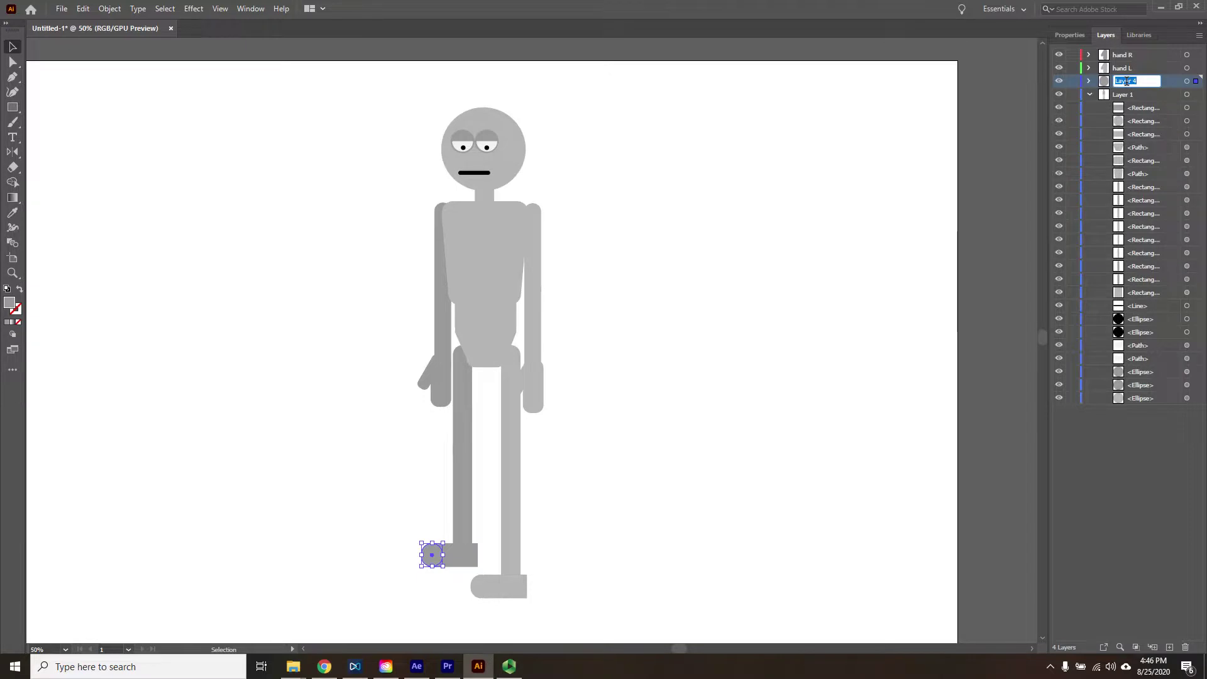
type("toes R")
left_click(1174, 109)
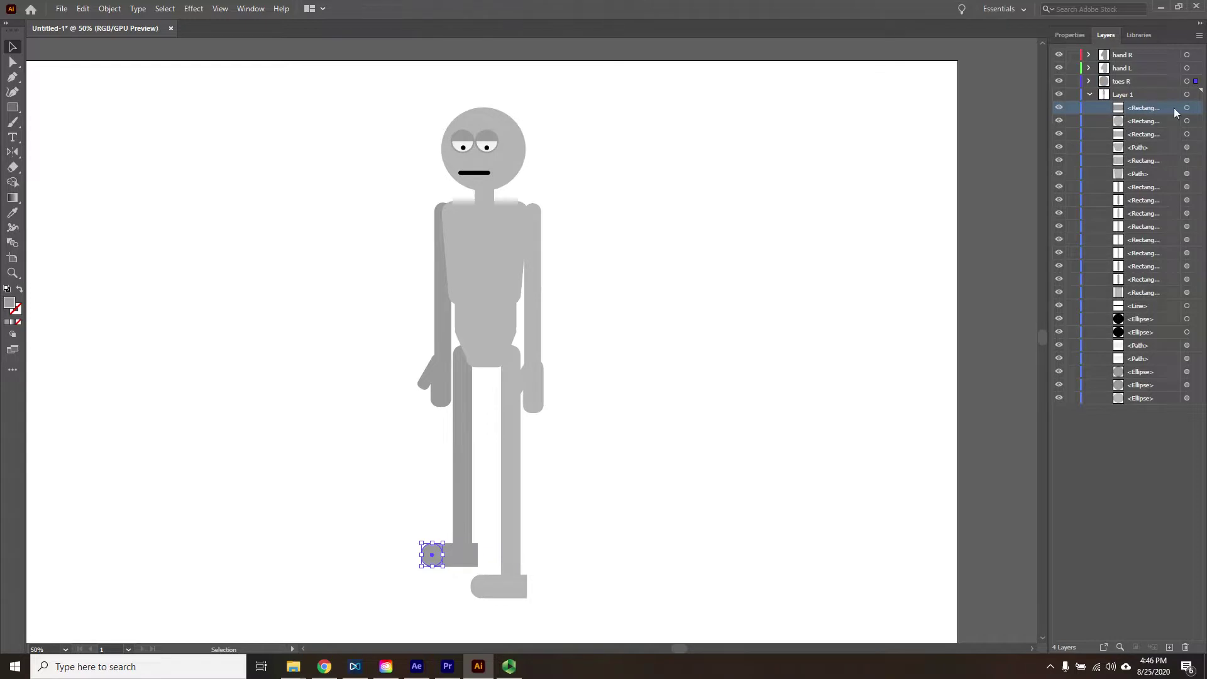
left_click_drag(1149, 104, 1139, 91)
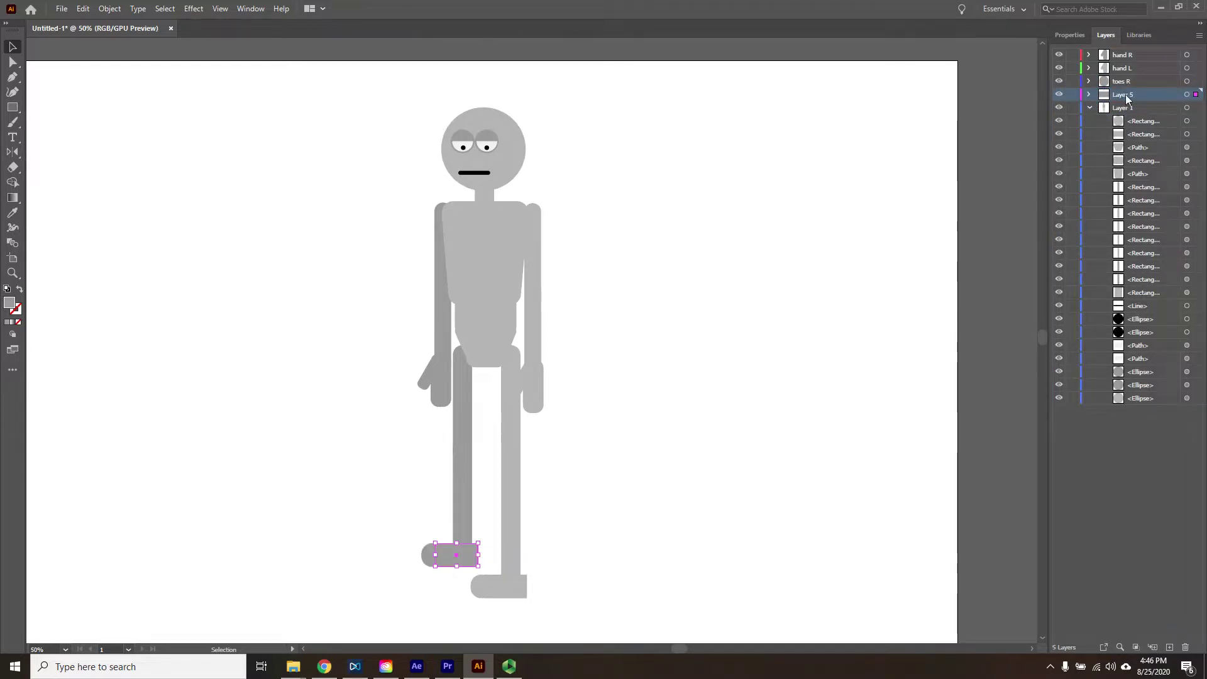
double_click(1140, 93)
type("foo")
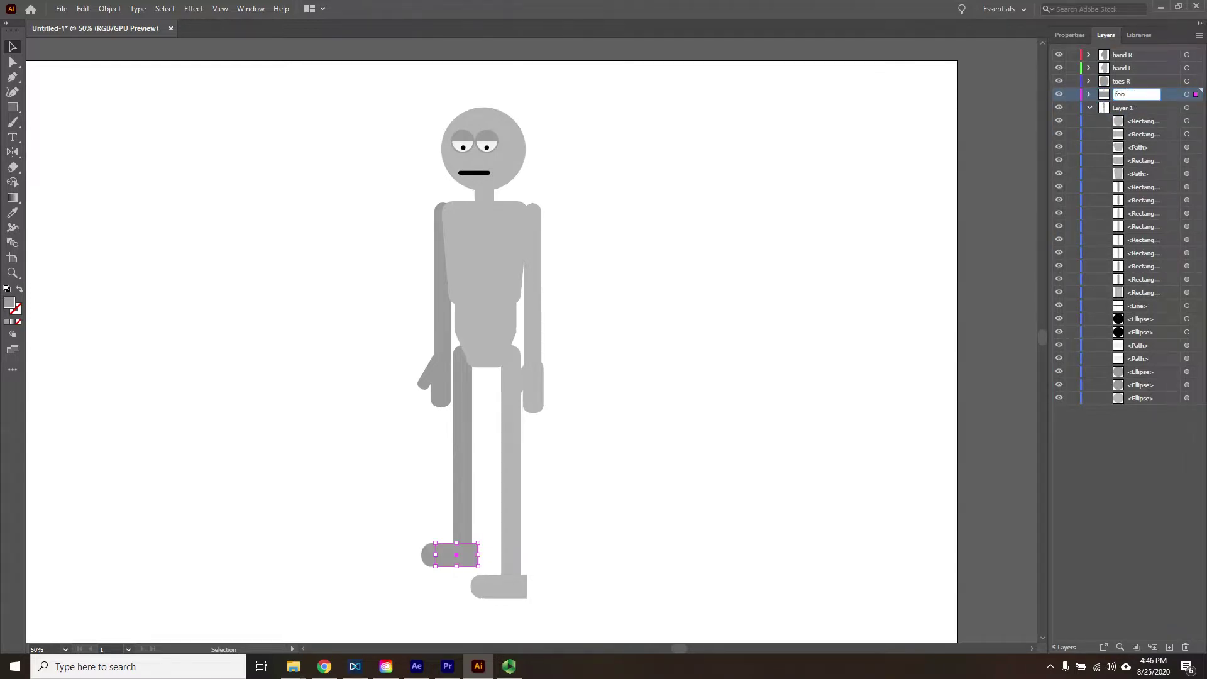
type("t R")
left_click(1148, 124)
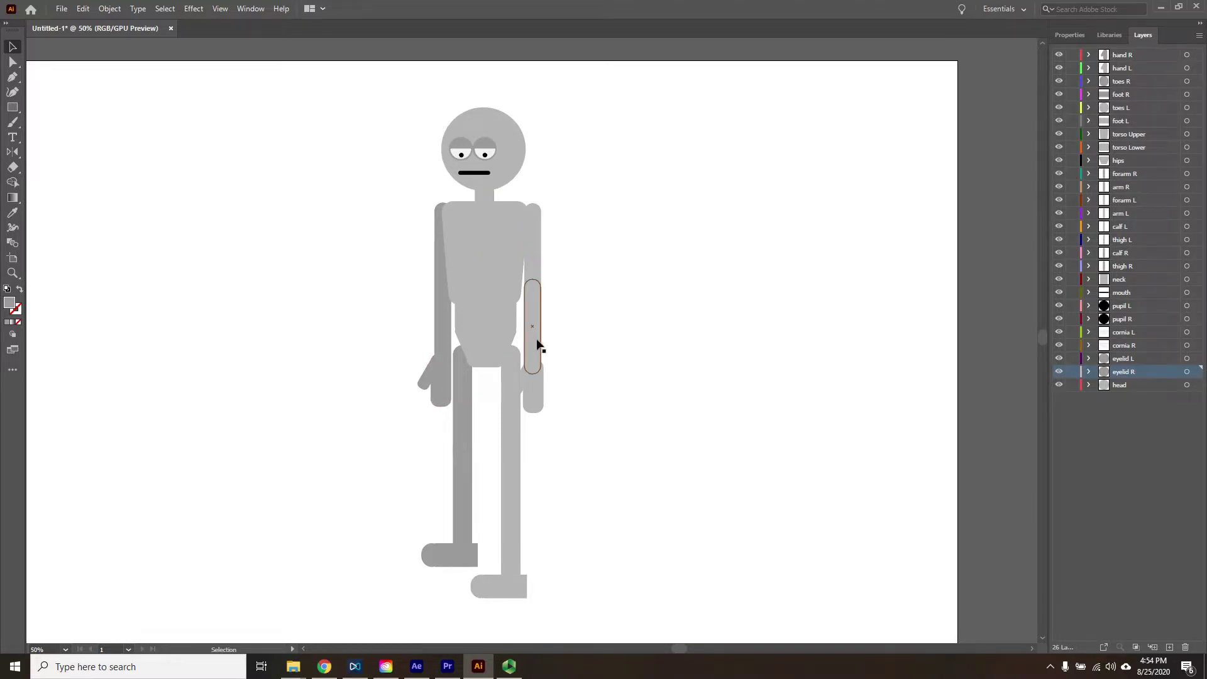
- Switch to the Rectangle tool to start on the shorts
left_click(12, 107)
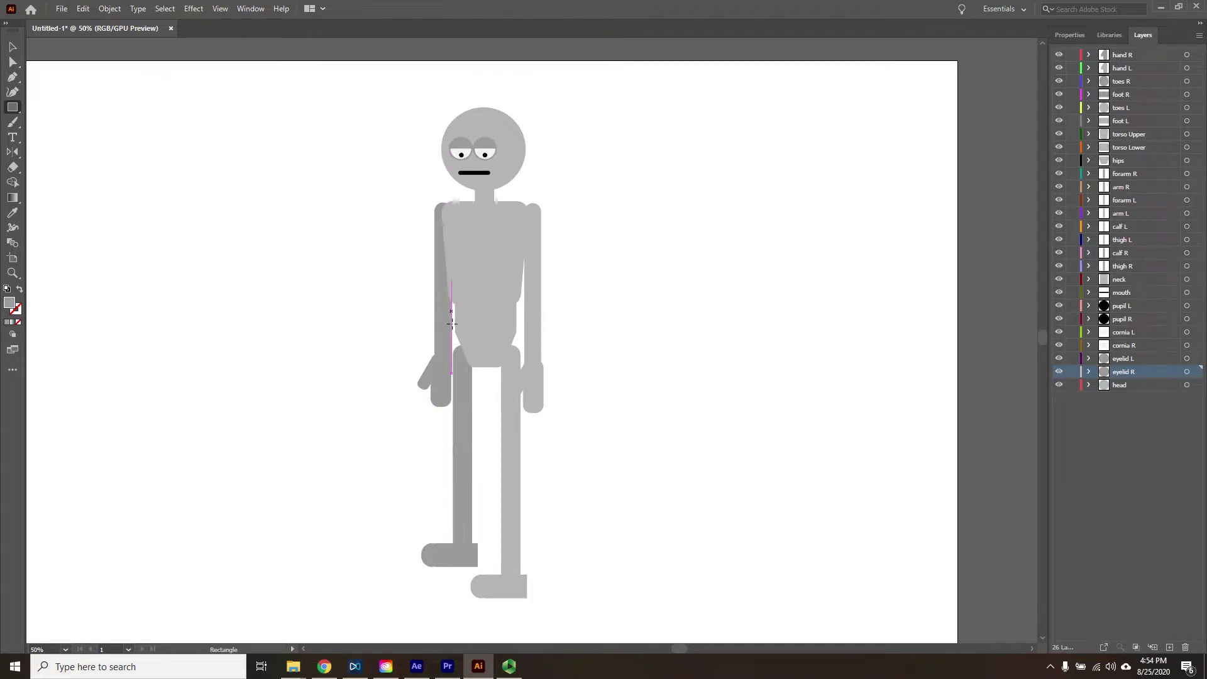
- Draw a 128 × 147 px rectangle and a thin gap rectangle, then notch it with Minus Front
left_click(448, 313, "ctrl")
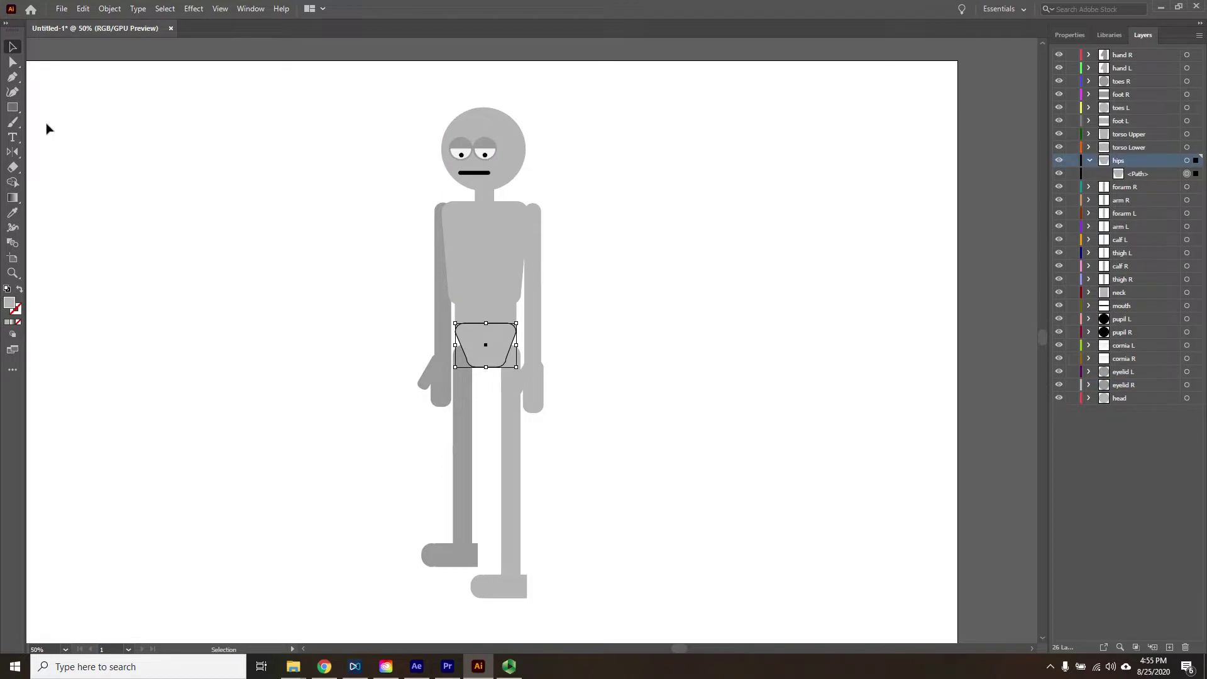
left_click_drag(602, 326, 680, 417)
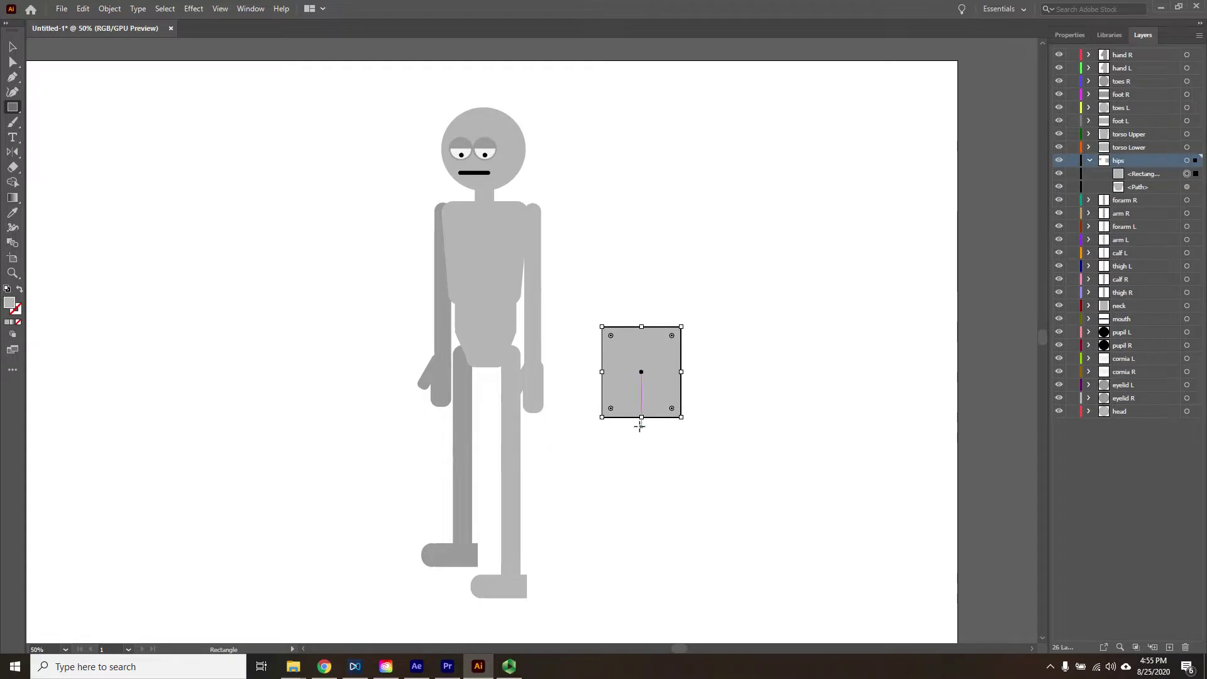
left_click_drag(637, 425, 644, 373)
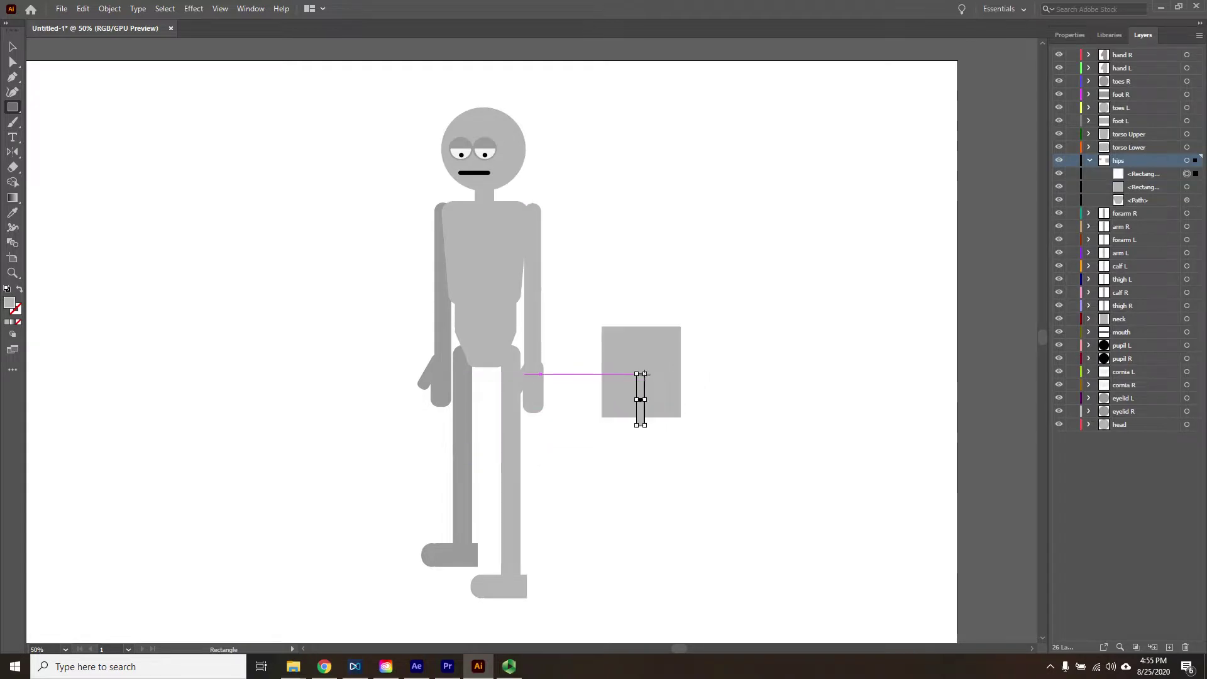
left_click(12, 47)
left_click_drag(688, 308, 641, 431)
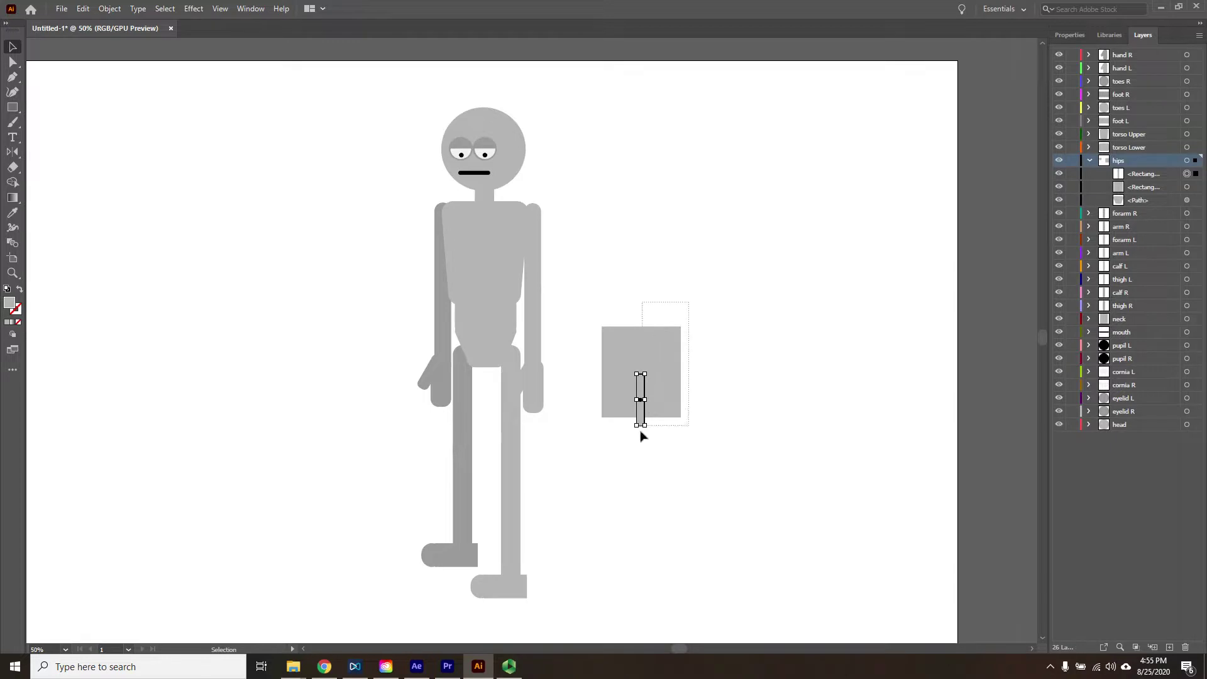
left_click(1069, 35)
left_click(1117, 307)
- Fill the notched shape red and place the shorts over the hips in the hips layer
left_click(1061, 172)
left_click(951, 217)
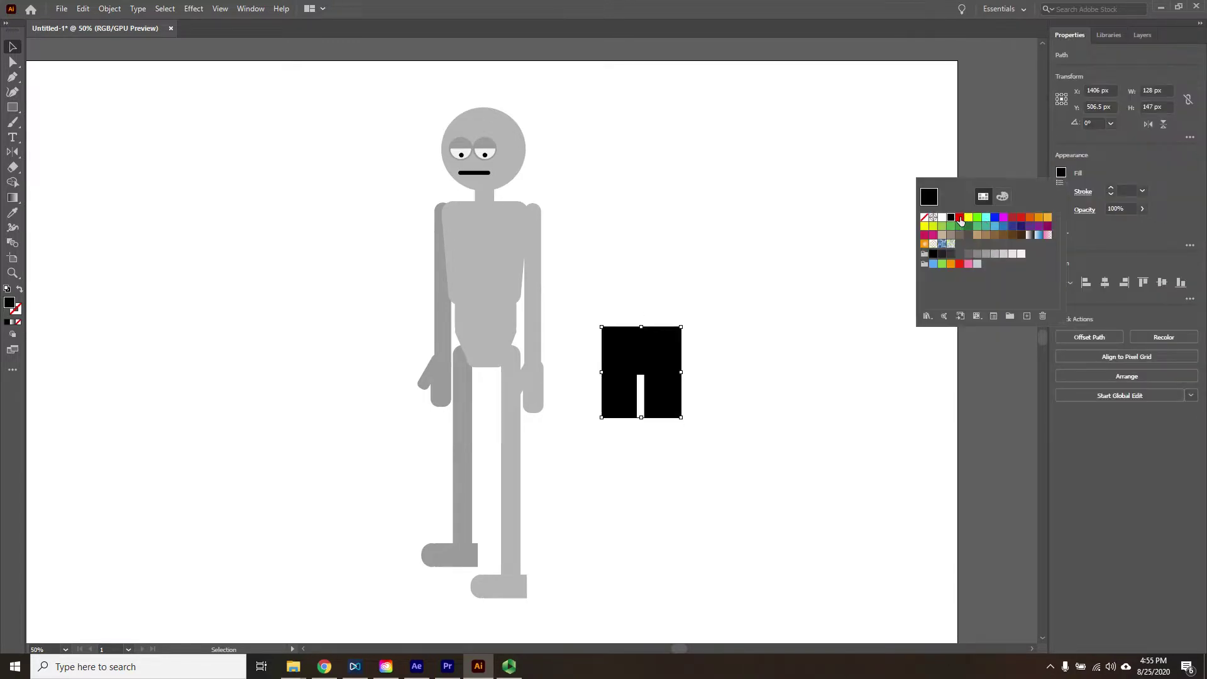
left_click(961, 220)
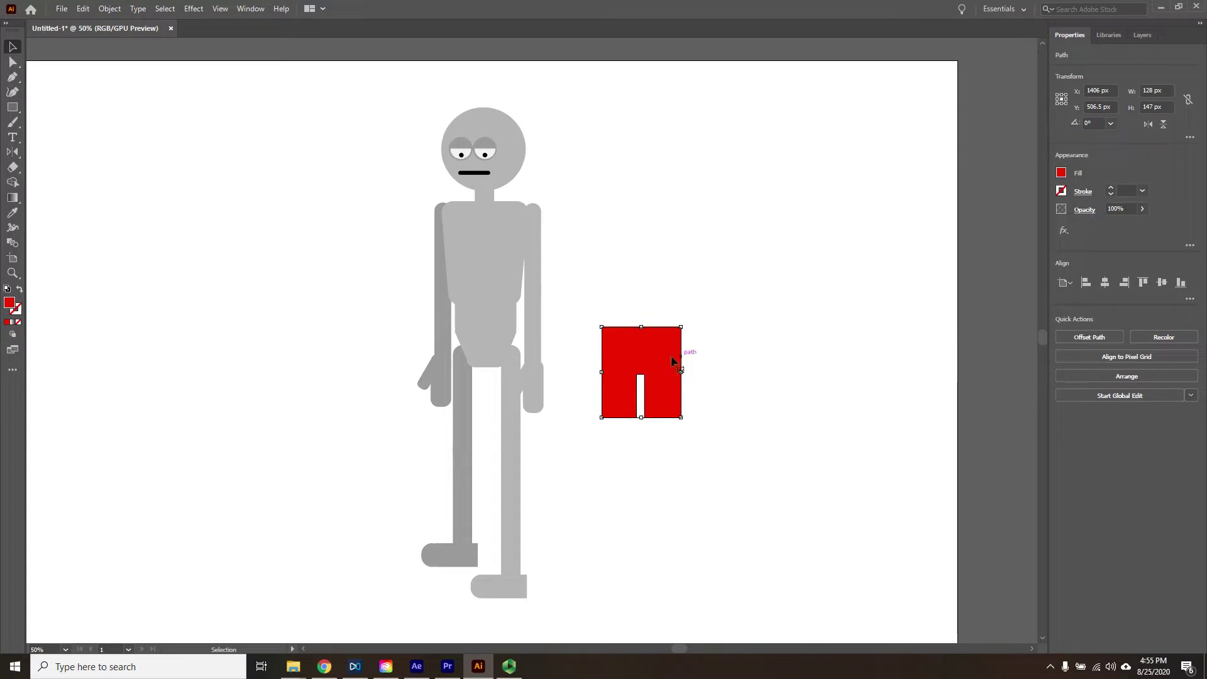
left_click(754, 371)
left_click_drag(643, 358, 487, 355)
left_click(687, 358)
left_click(496, 364)
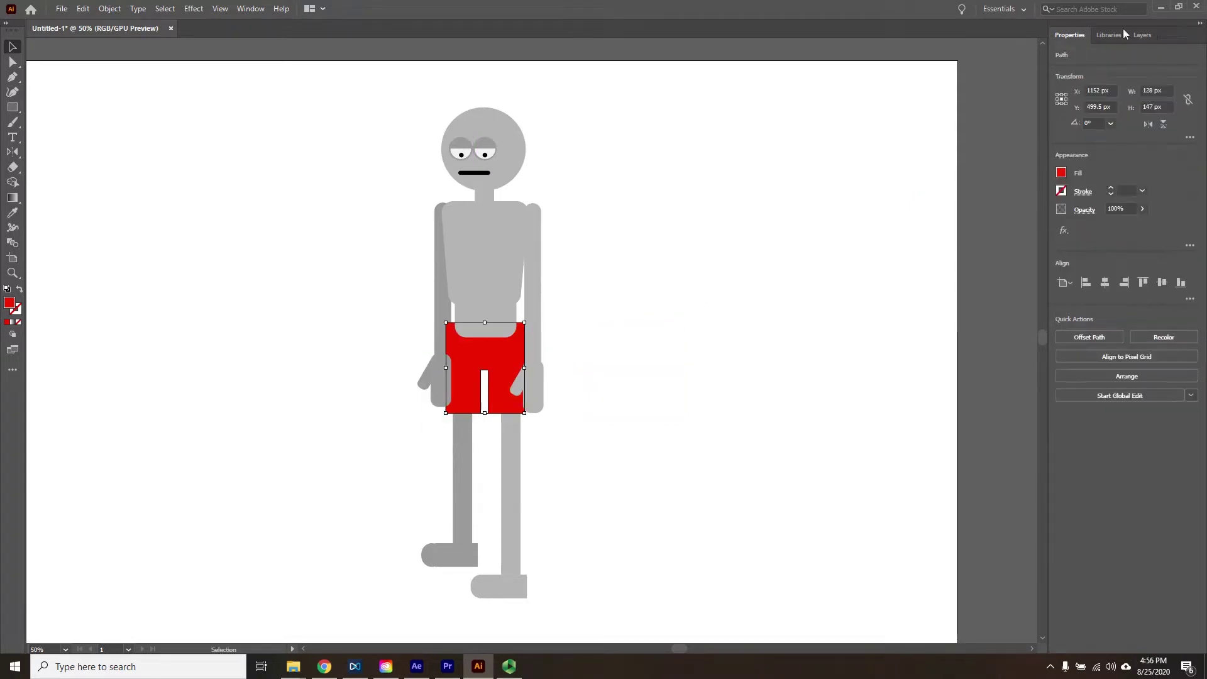
left_click(1140, 35)
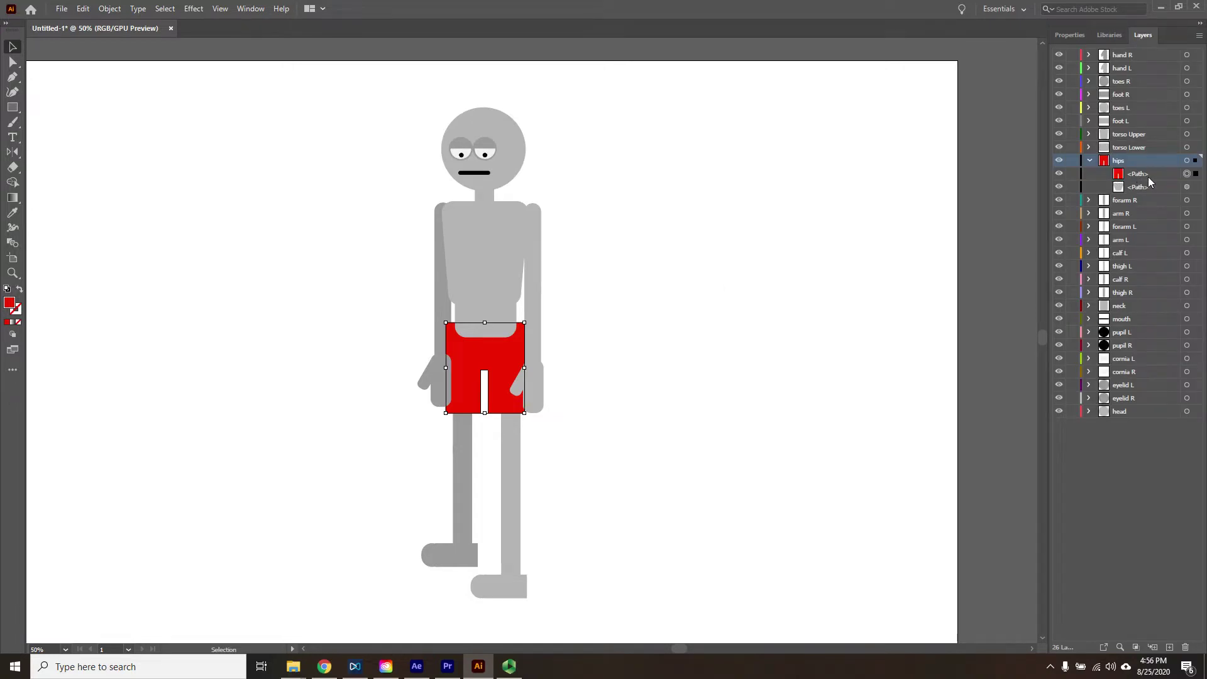
left_click(757, 267)
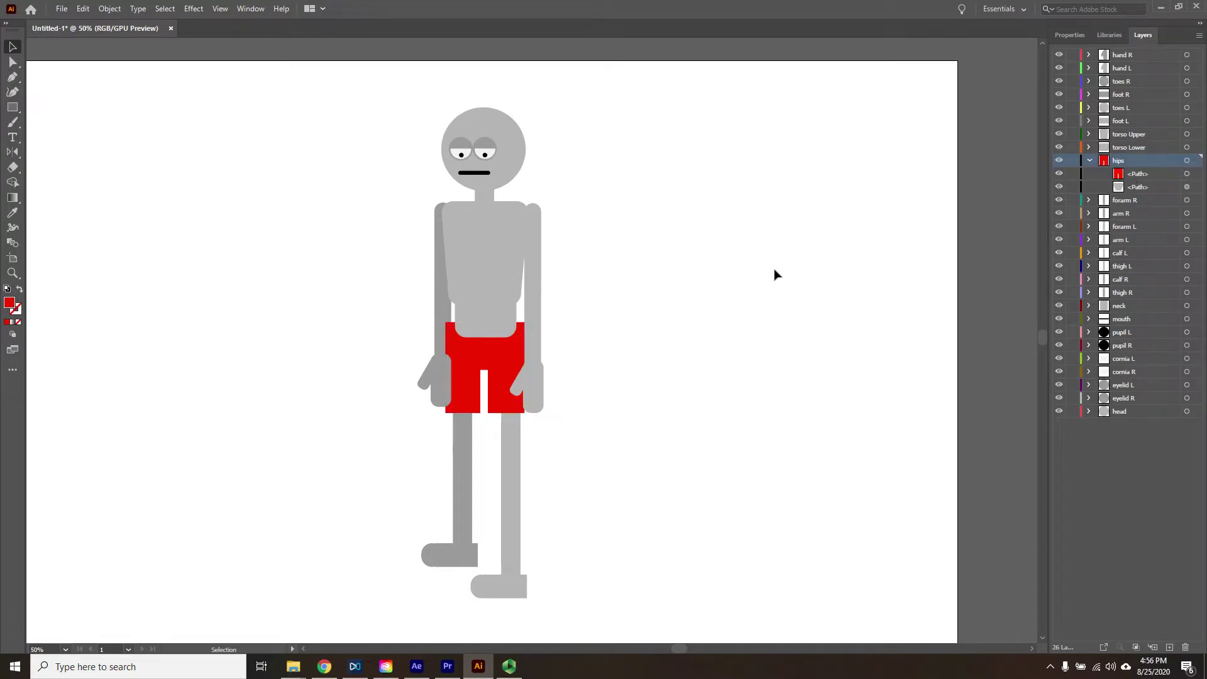
left_click(1089, 160)
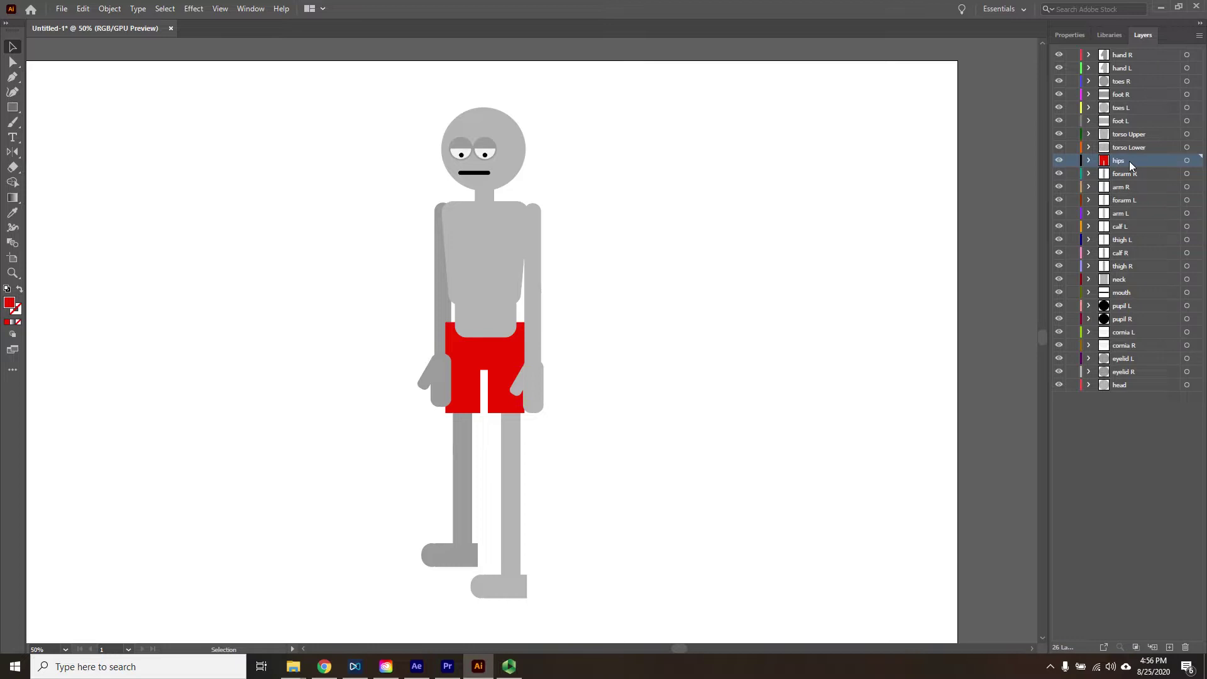
- Draw a 55 × 17 px black band across the left wrist inside the forarm L layer
key("m")
key("v")
left_click(536, 339)
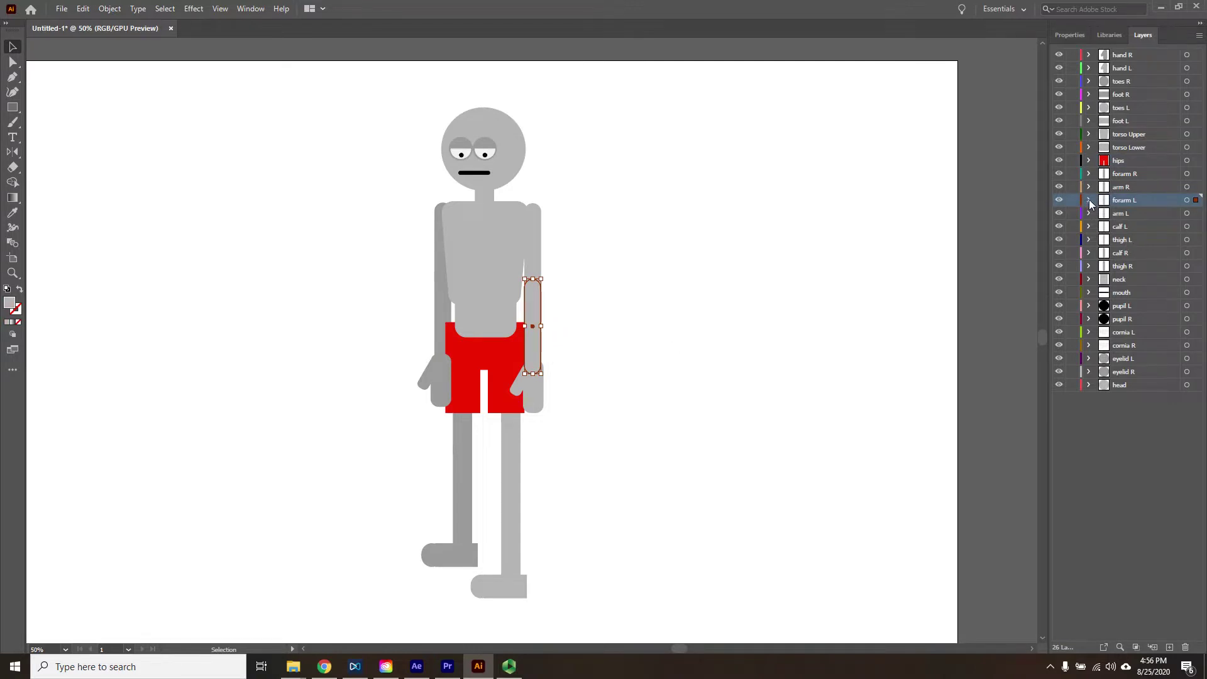
left_click(1088, 200)
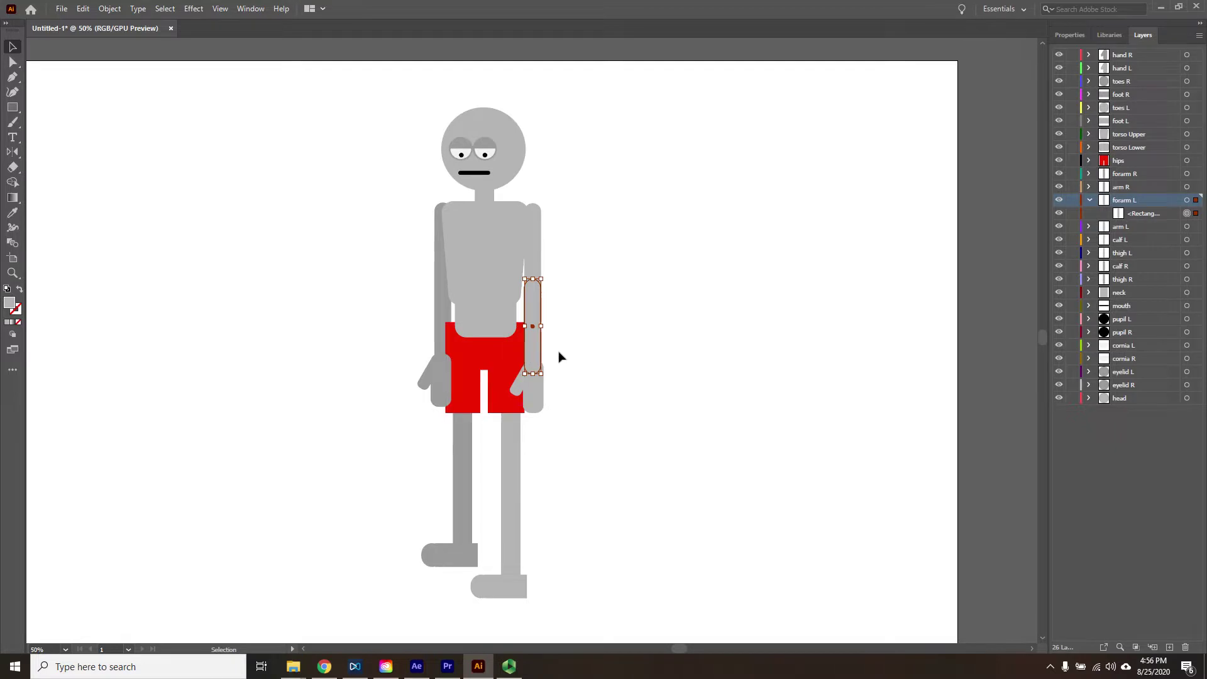
left_click(13, 108)
left_click_drag(533, 357, 516, 363)
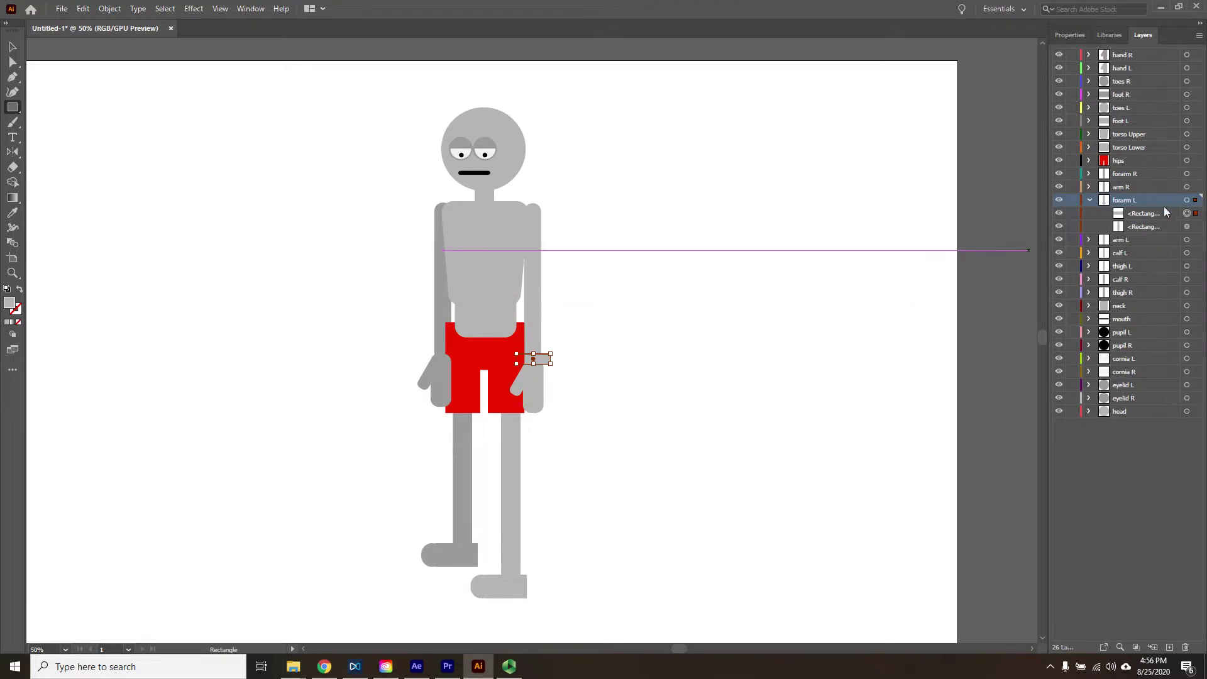
left_click(1070, 35)
key("v")
left_click(1139, 35)
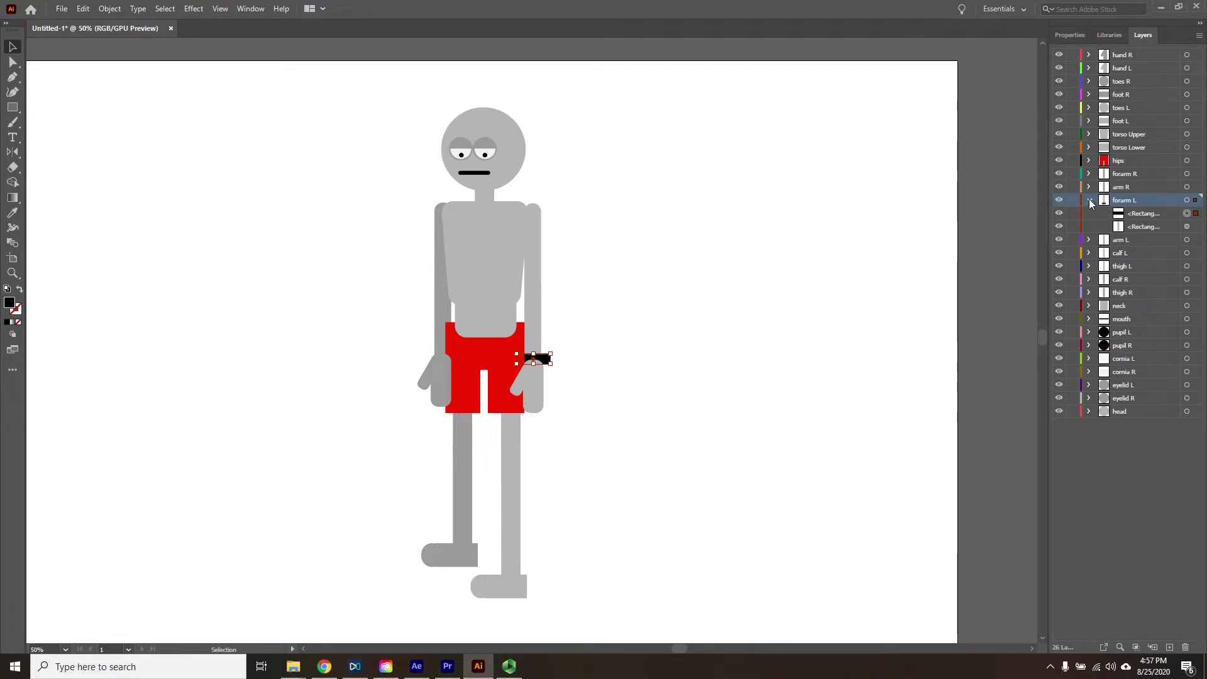
left_click(1088, 199)
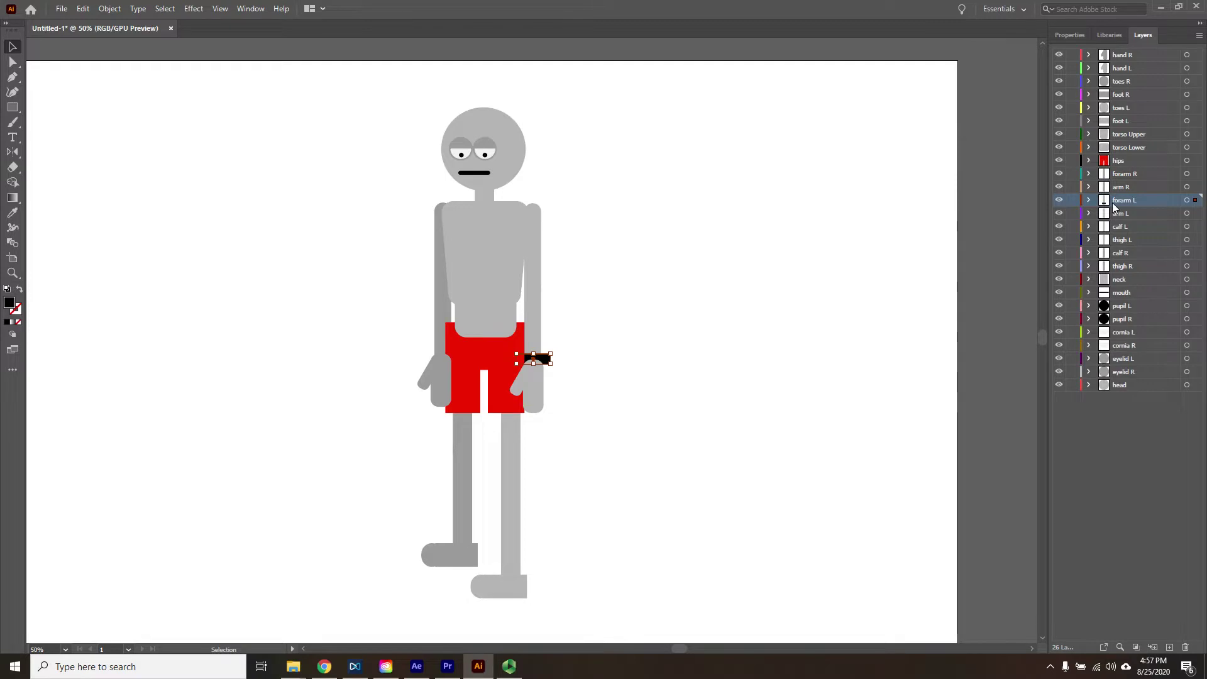
left_click(1186, 200)
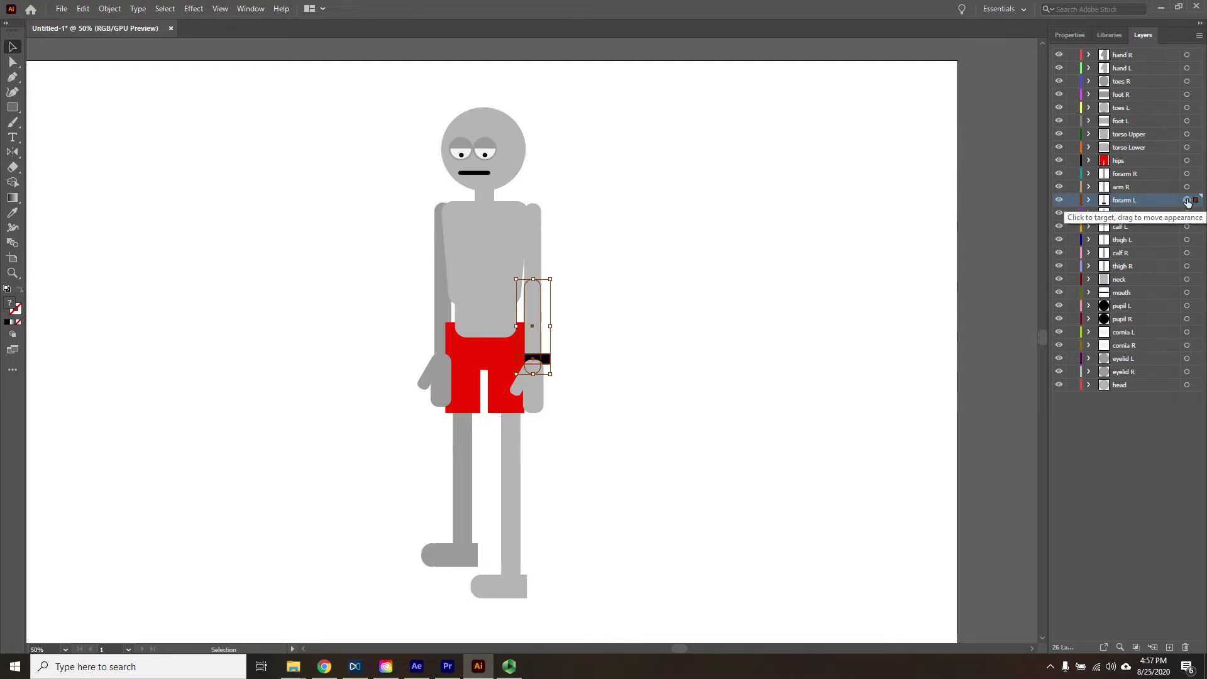
left_click(829, 269)
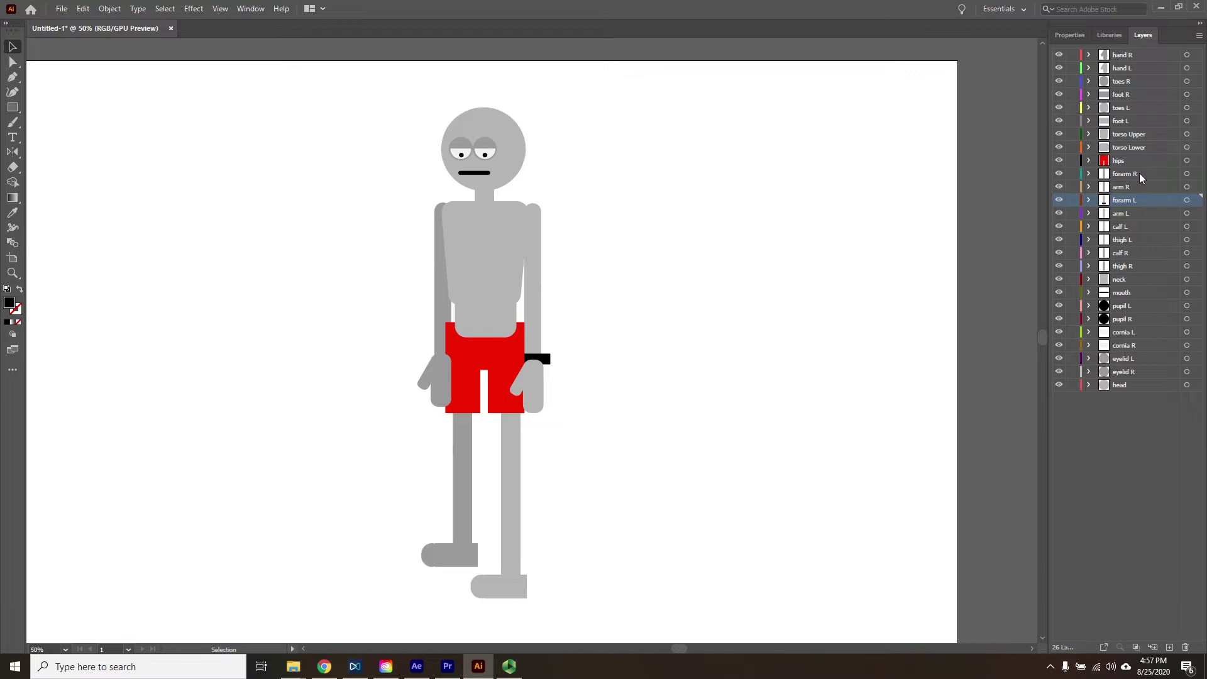
- Move the hand L layer beside forarm L, then select and deselect the right arm shape
left_click_drag(1123, 68, 1131, 119)
left_click(1125, 186)
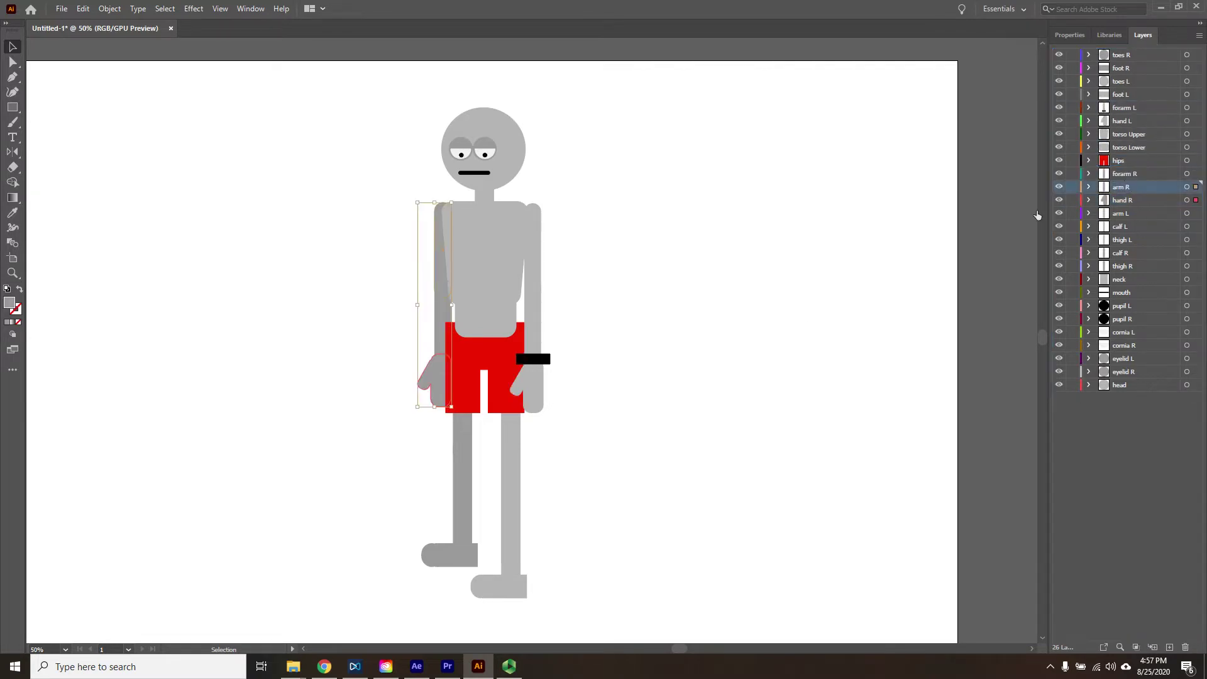
left_click(768, 360)
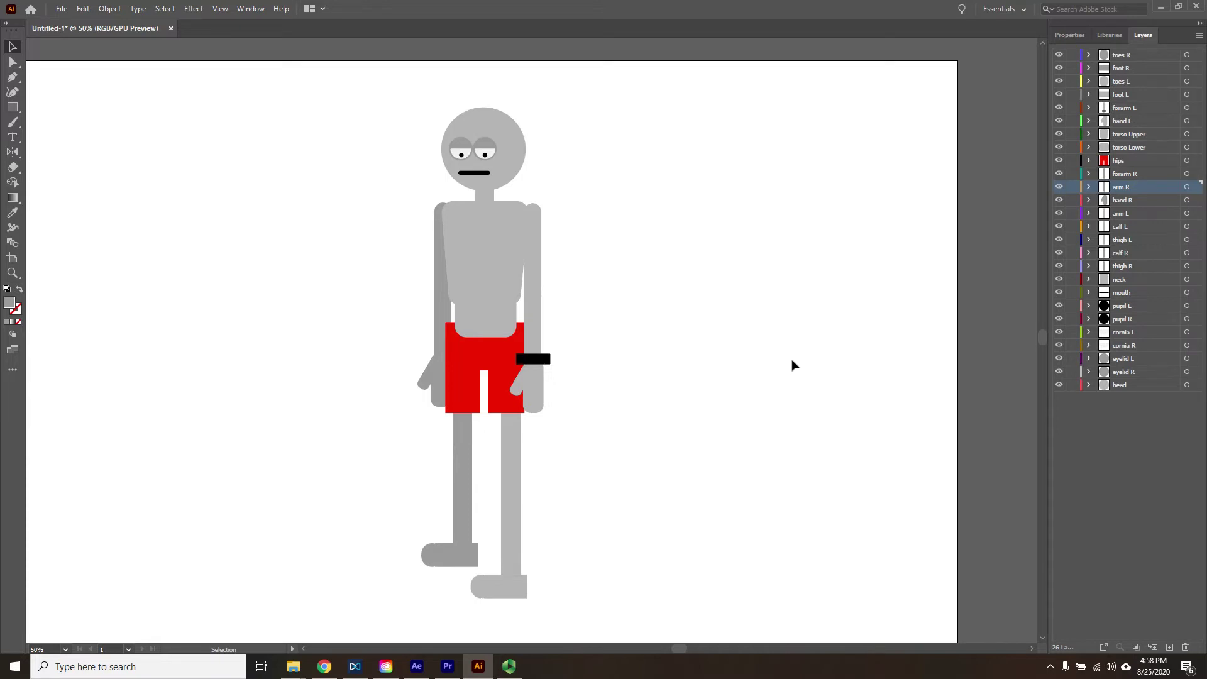
left_click(511, 263)
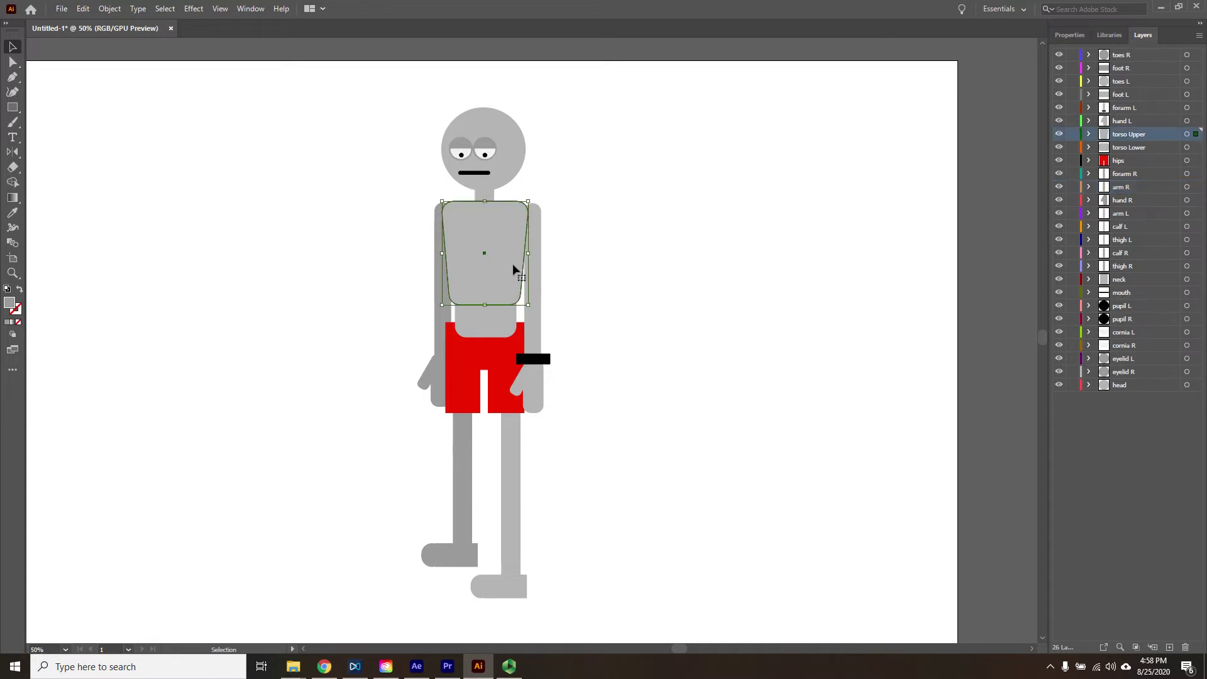
left_click(497, 316)
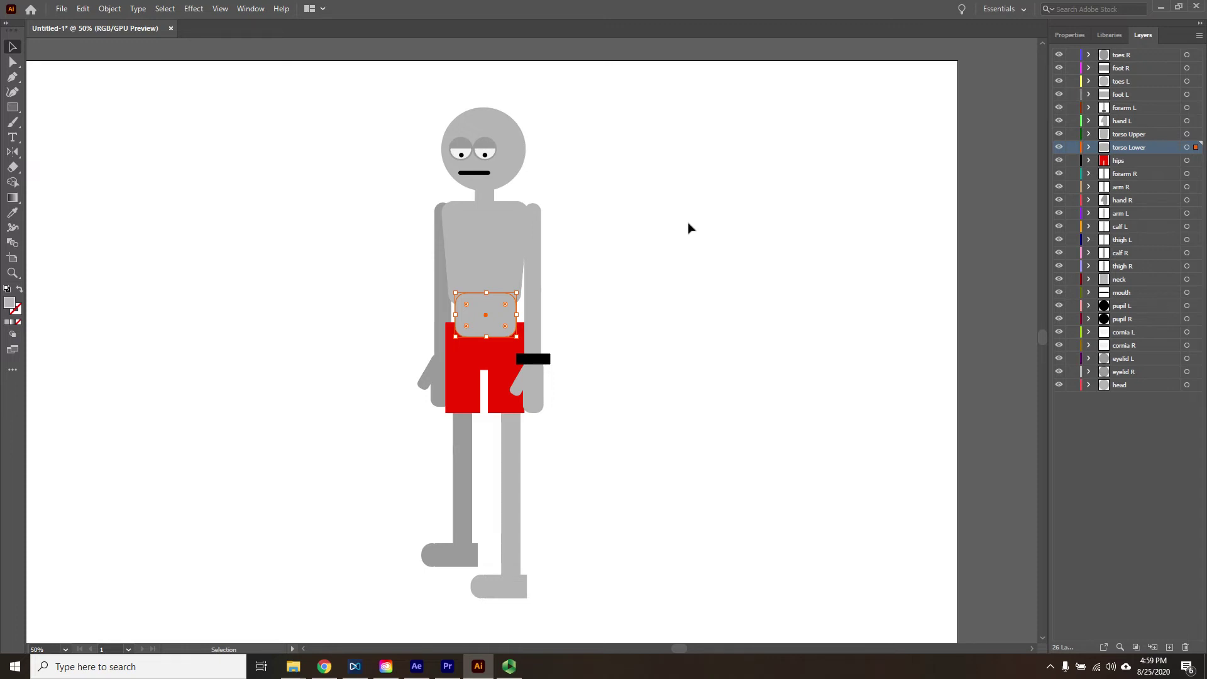
left_click(635, 304)
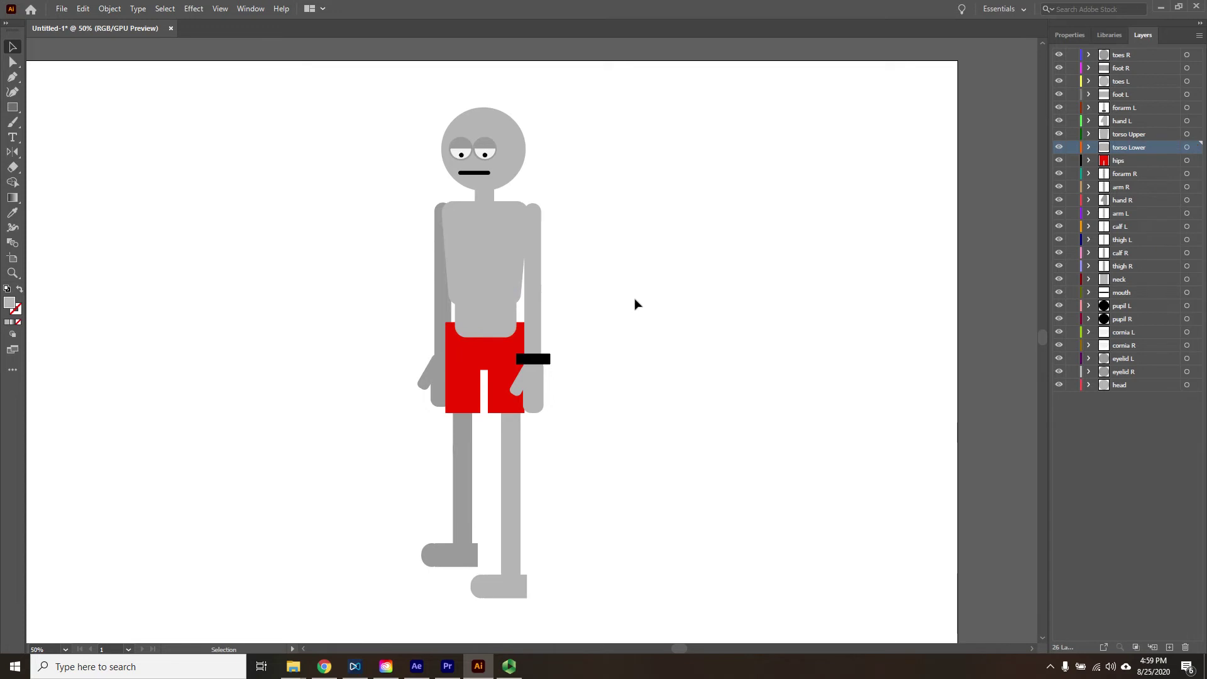